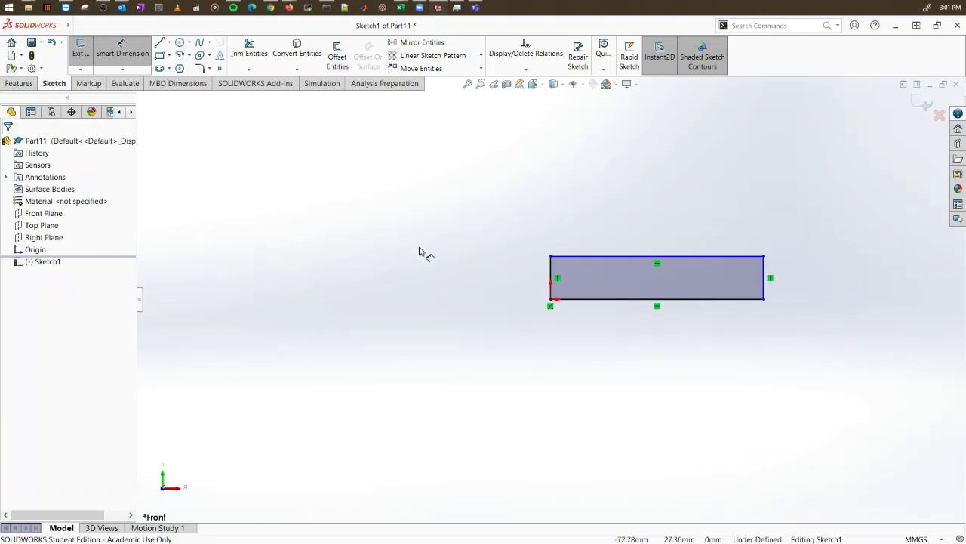
Step: Dimension the rectangle to 120 mm long and 30 mm high
{"action": "left_click", "coordinate": [661, 360]}
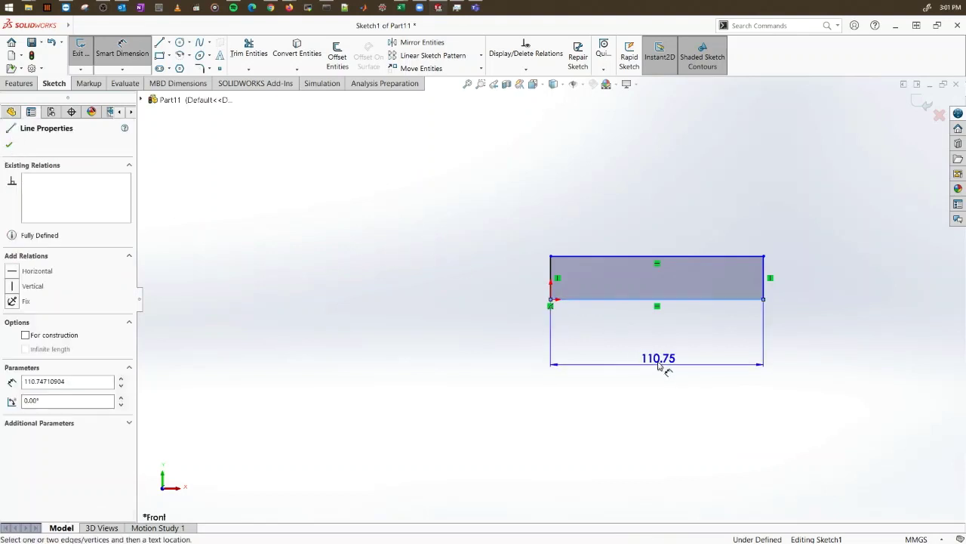
{"action": "left_click", "coordinate": [662, 365]}
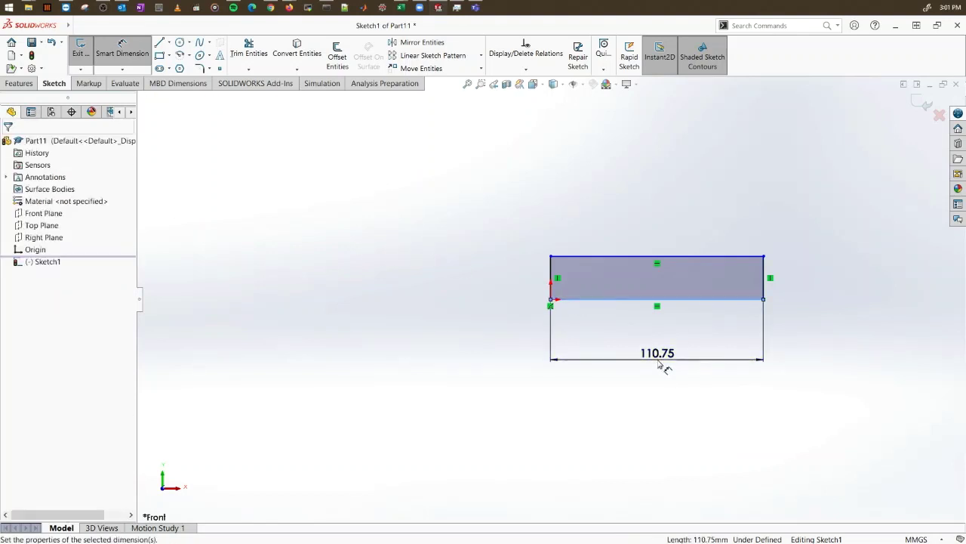
{"action": "type", "text": "120"}
{"action": "key", "text": "Return"}
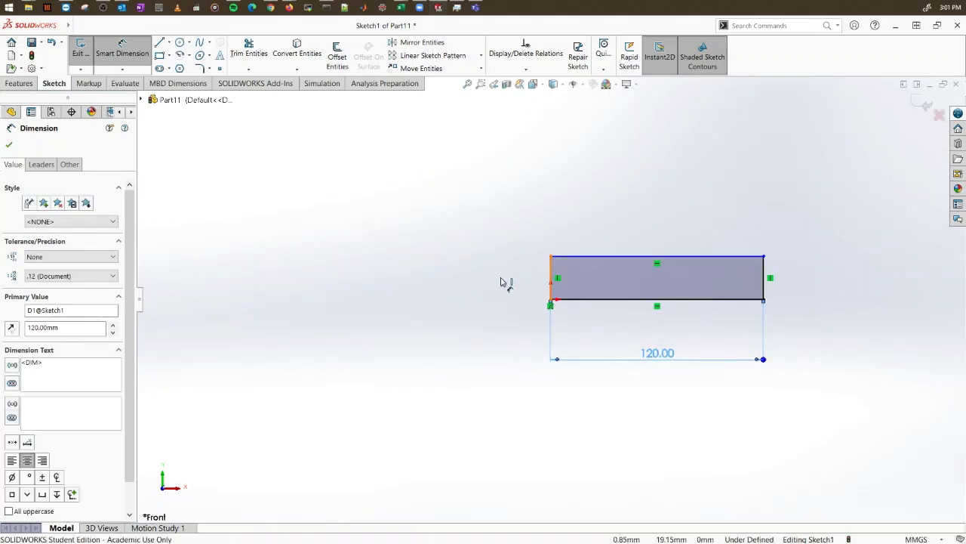
{"action": "left_click", "coordinate": [550, 279]}
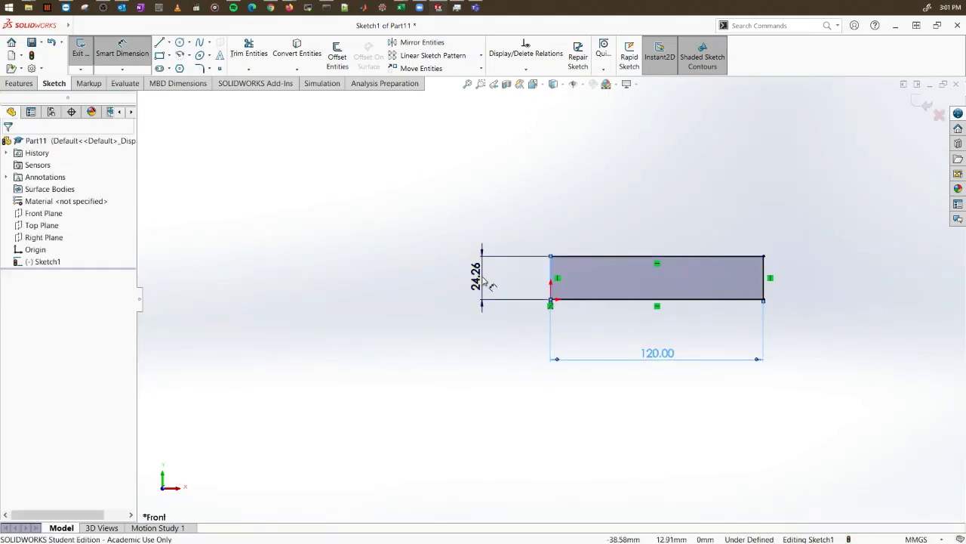
{"action": "left_click", "coordinate": [492, 284]}
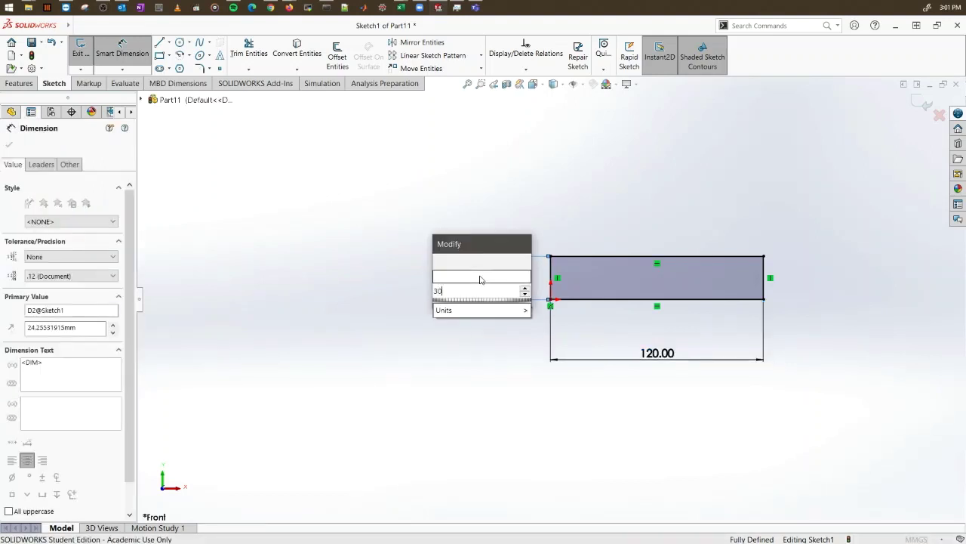
{"action": "key", "text": "Return"}
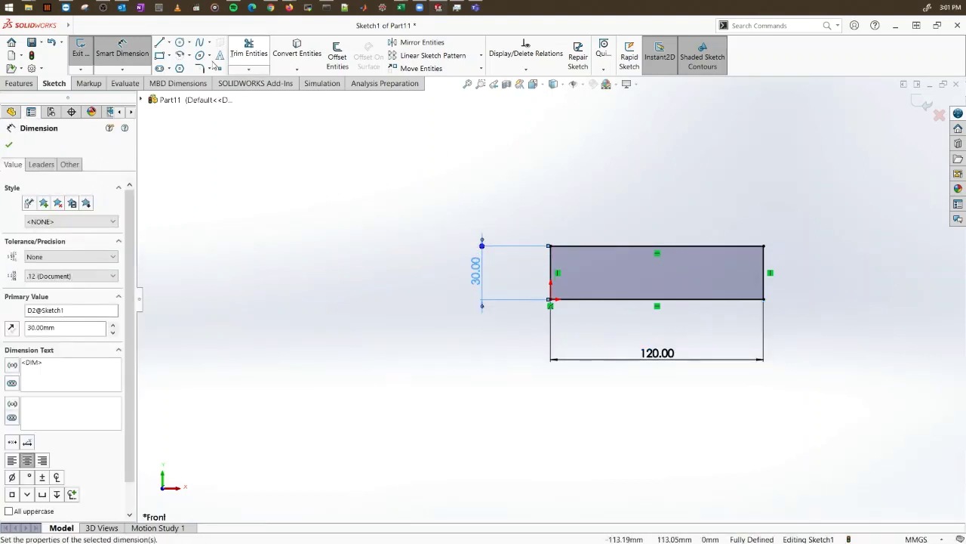
Step: Draw a horizontal centerline across the rectangle between the midpoints of its two vertical sides
{"action": "left_click", "coordinate": [170, 43]}
{"action": "left_click", "coordinate": [189, 68]}
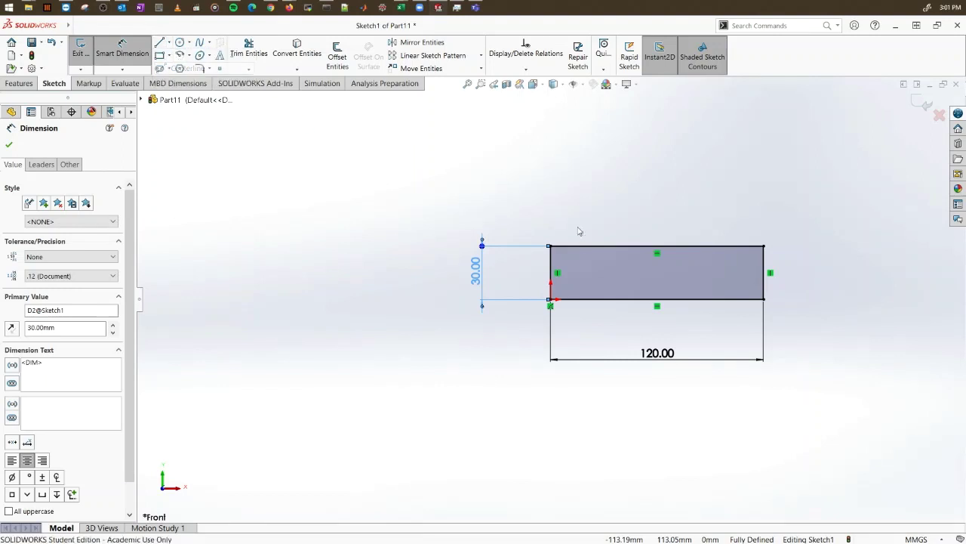
{"action": "left_click", "coordinate": [552, 272]}
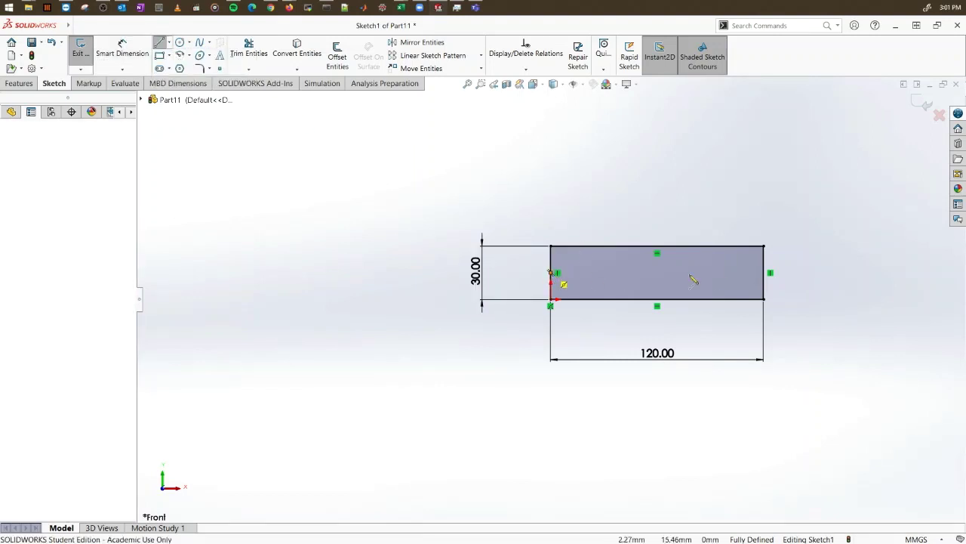
{"action": "left_click", "coordinate": [764, 272]}
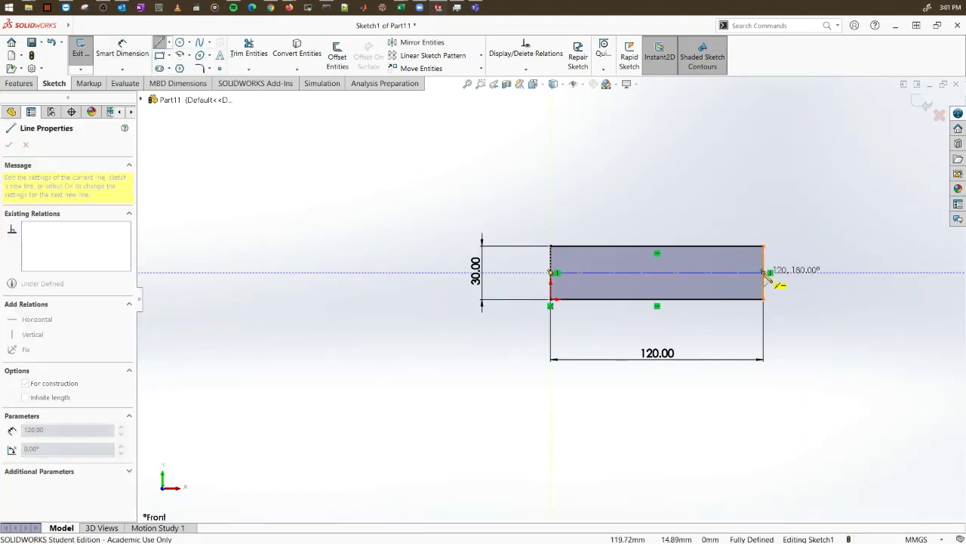
{"action": "right_click", "coordinate": [759, 189]}
{"action": "left_click", "coordinate": [772, 198]}
{"action": "scroll", "coordinate": [793, 268], "scroll_direction": "down", "scroll_amount": 3}
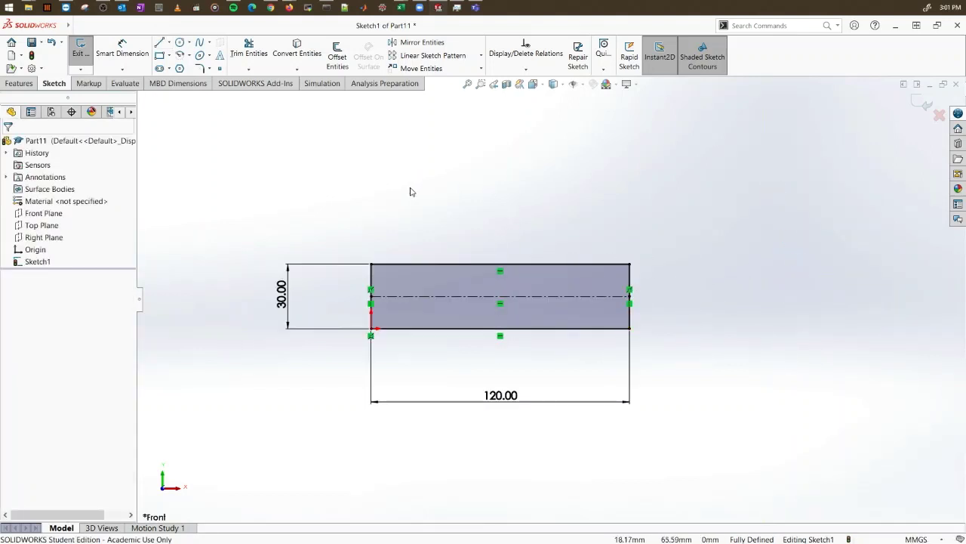
Step: Sketch a circle about 12.4 mm in diameter, centred on the centerline near the rectangle's left end
{"action": "left_click", "coordinate": [180, 42]}
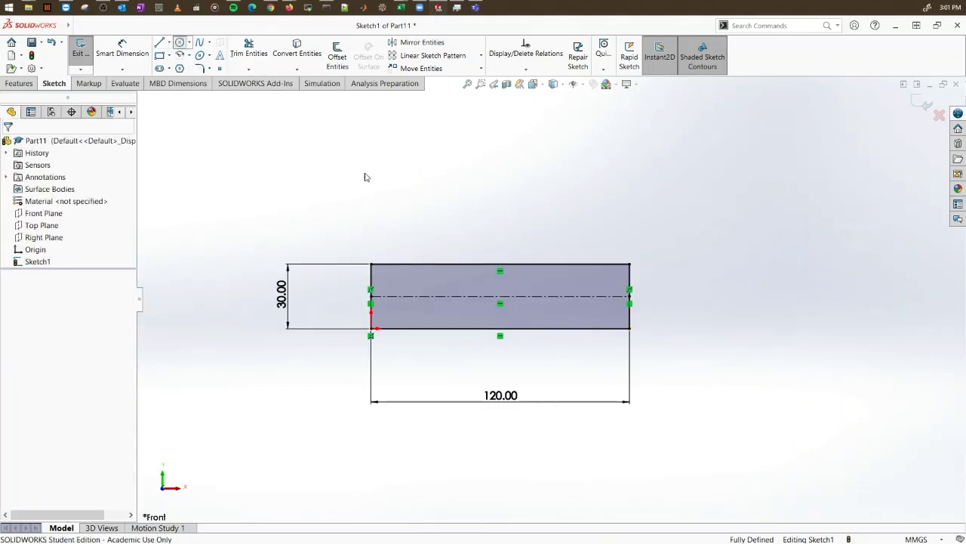
{"action": "left_click", "coordinate": [404, 297]}
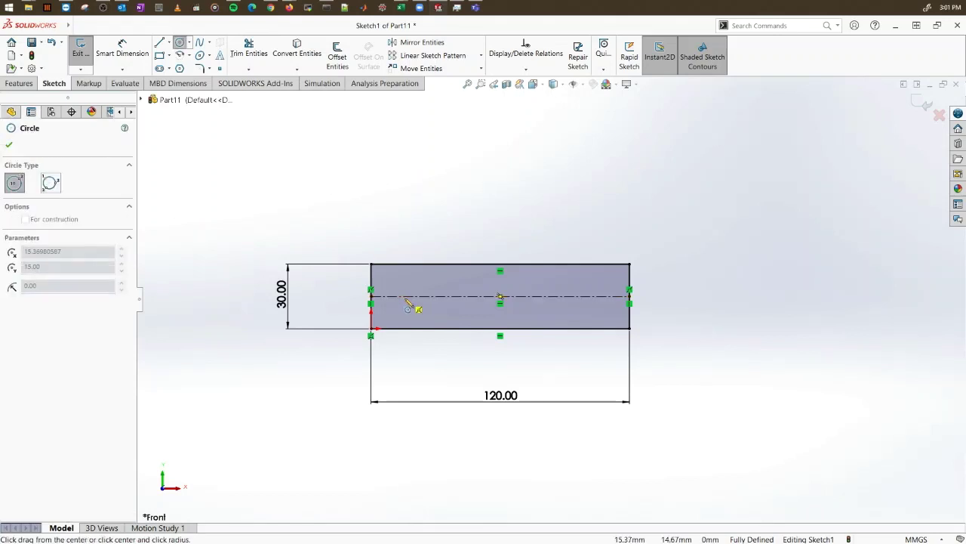
{"action": "left_click", "coordinate": [412, 307]}
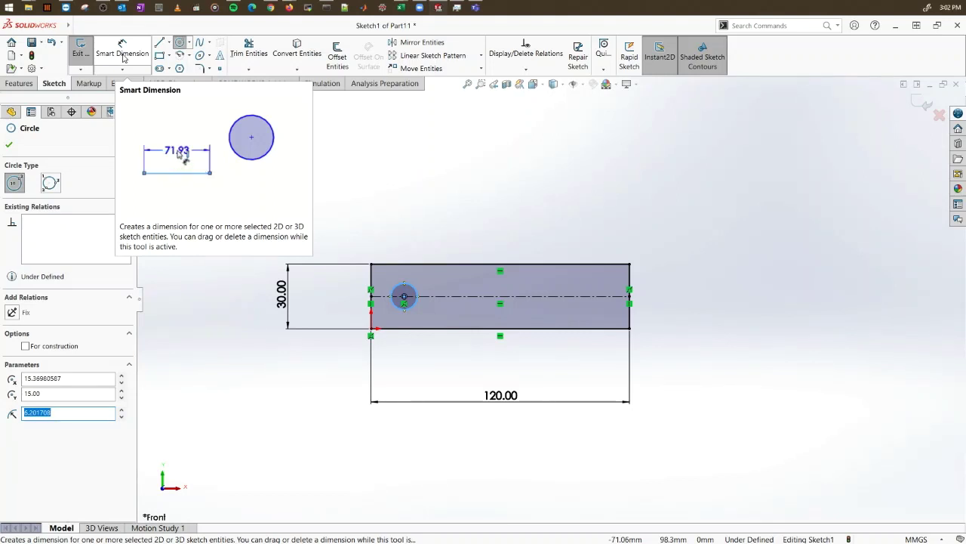
Step: Dimension the circle's centre 15 mm from the rectangle's left edge
{"action": "left_click", "coordinate": [123, 59]}
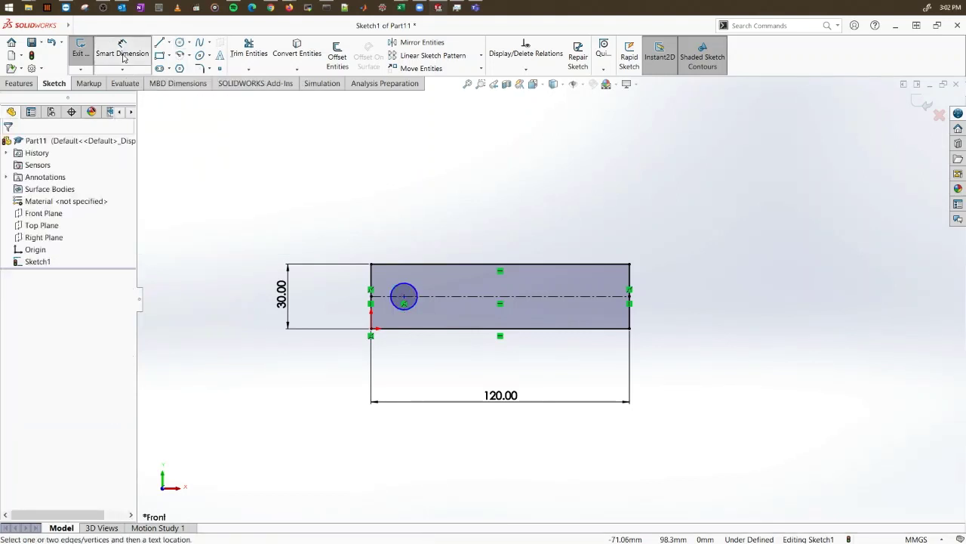
{"action": "left_click", "coordinate": [372, 306]}
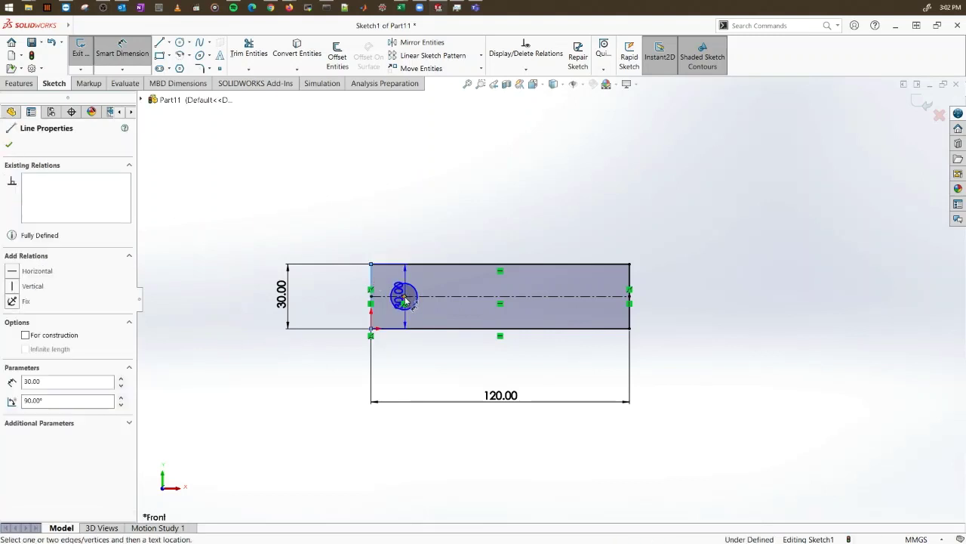
{"action": "left_click", "coordinate": [404, 296]}
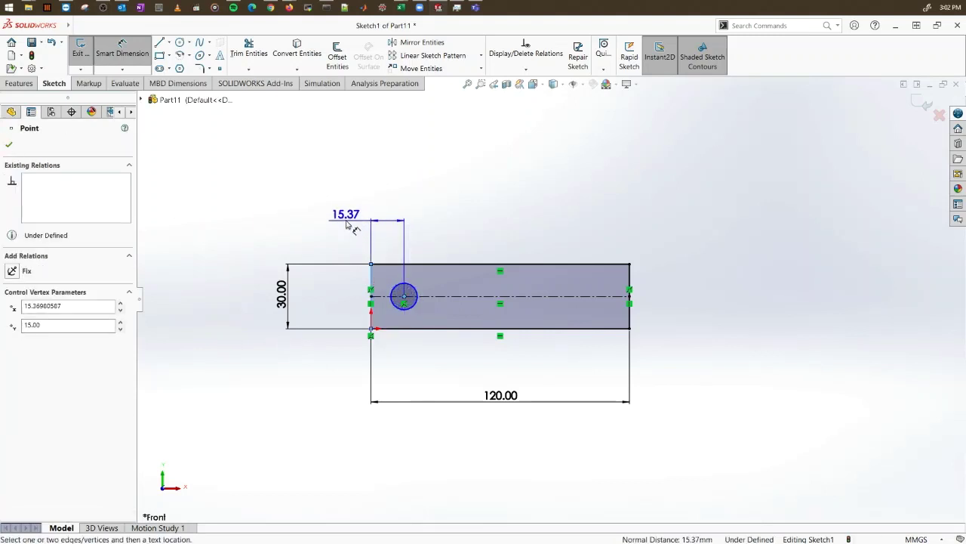
{"action": "left_click", "coordinate": [348, 225]}
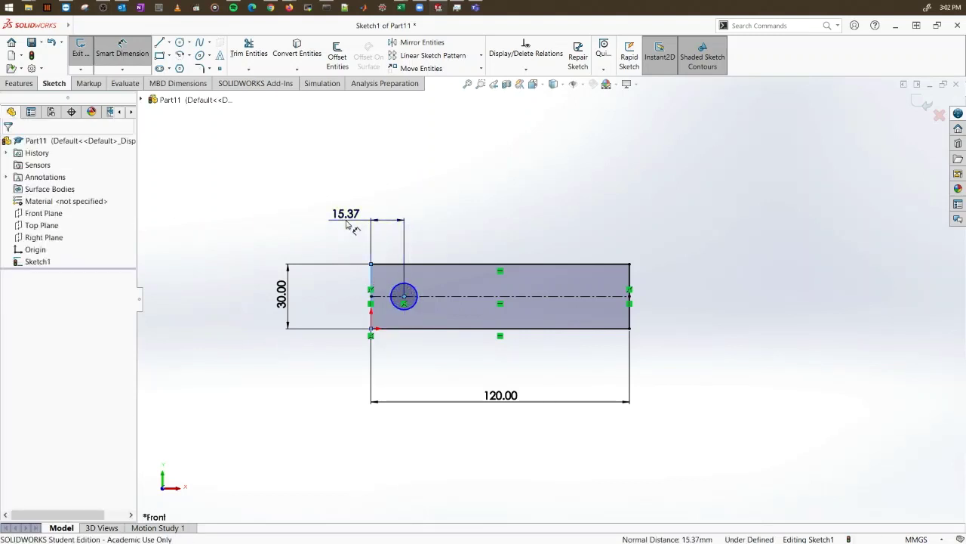
{"action": "type", "text": "6"}
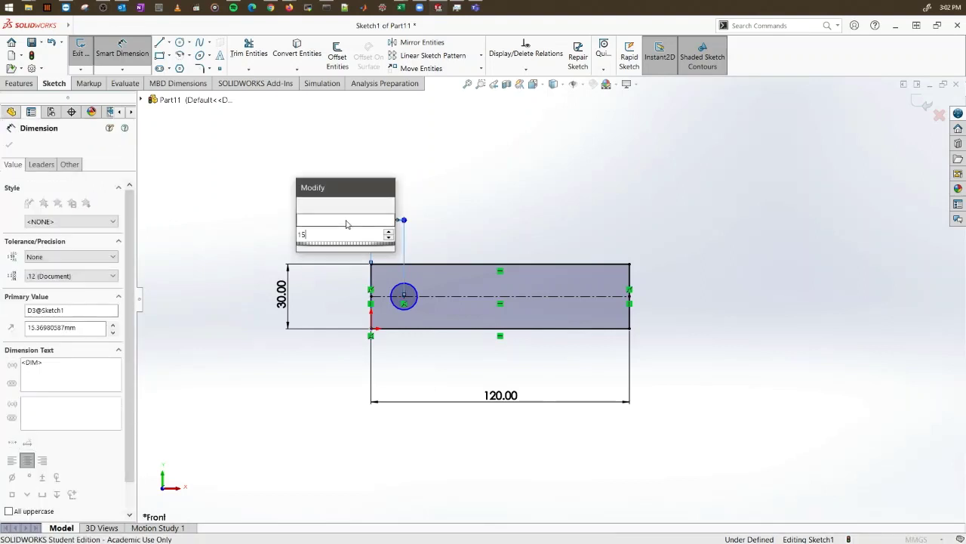
{"action": "key", "text": "Escape"}
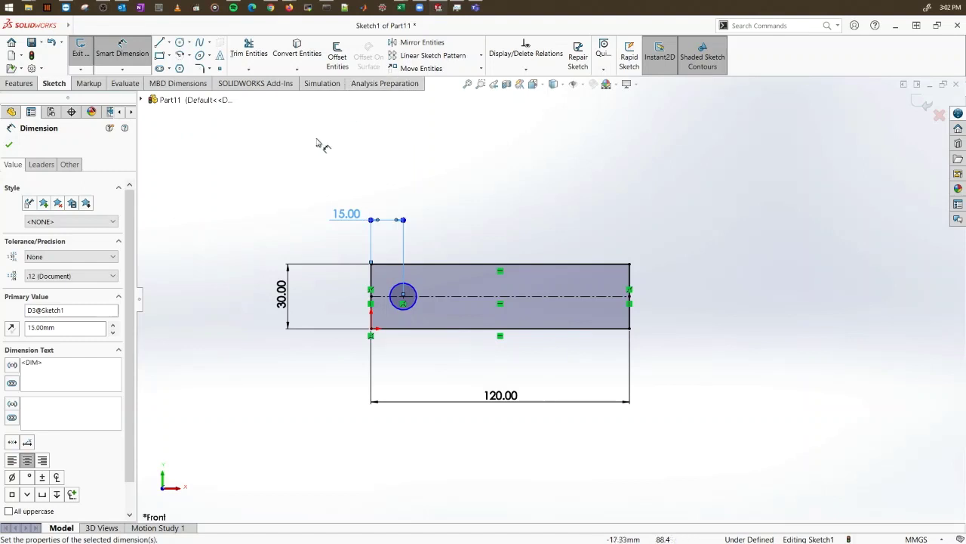
{"action": "key", "text": "Escape"}
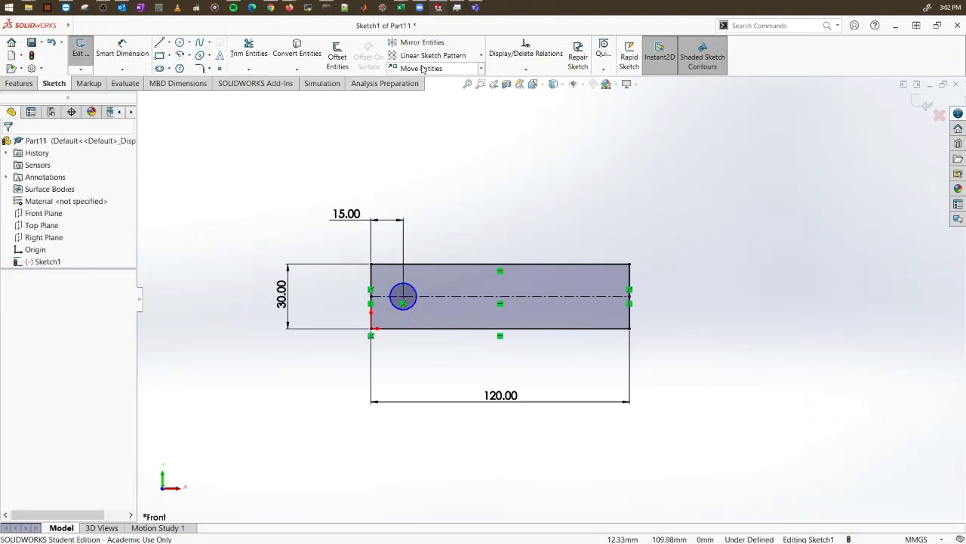
Step: Create a linear sketch pattern of the circle along the X-axis with 4 instances spaced 30 mm apart
{"action": "left_click", "coordinate": [427, 55]}
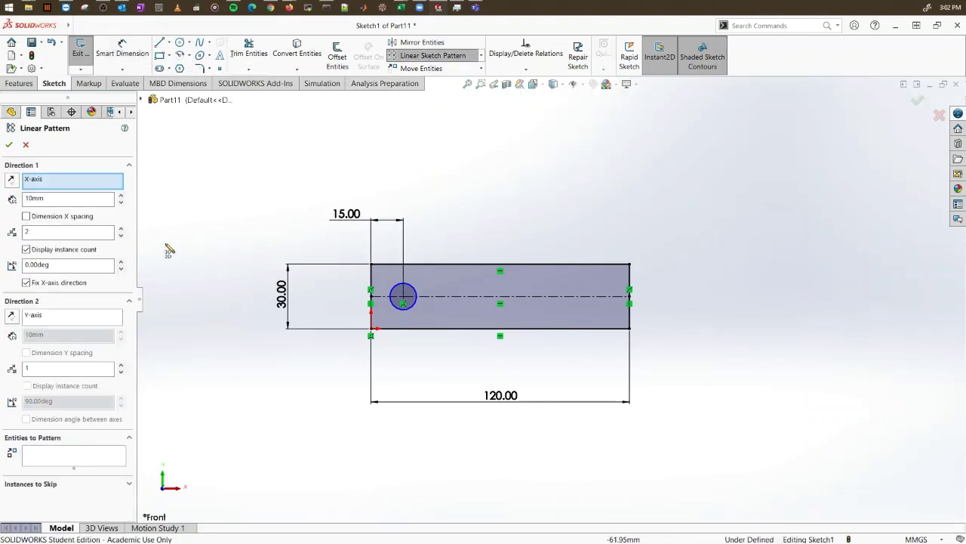
{"action": "left_click", "coordinate": [415, 298]}
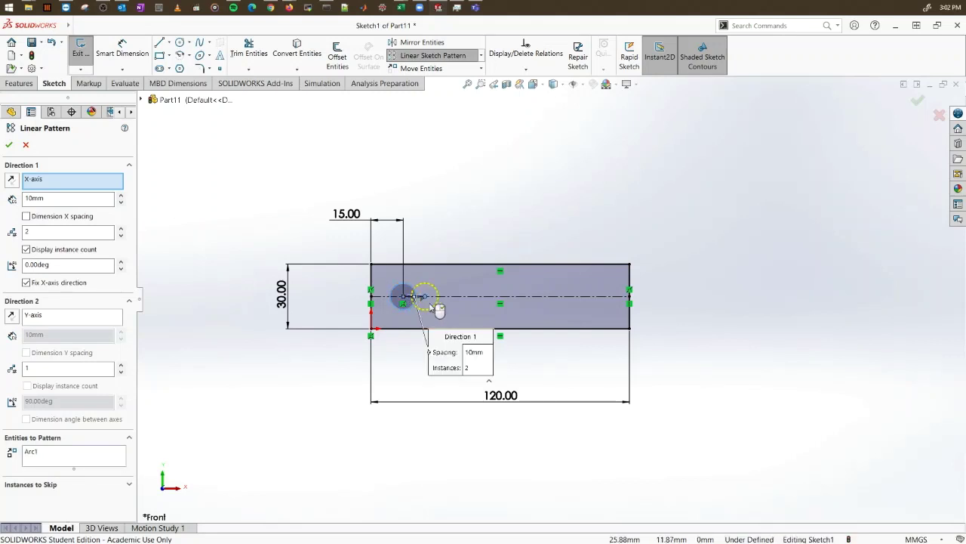
{"action": "left_click", "coordinate": [120, 229]}
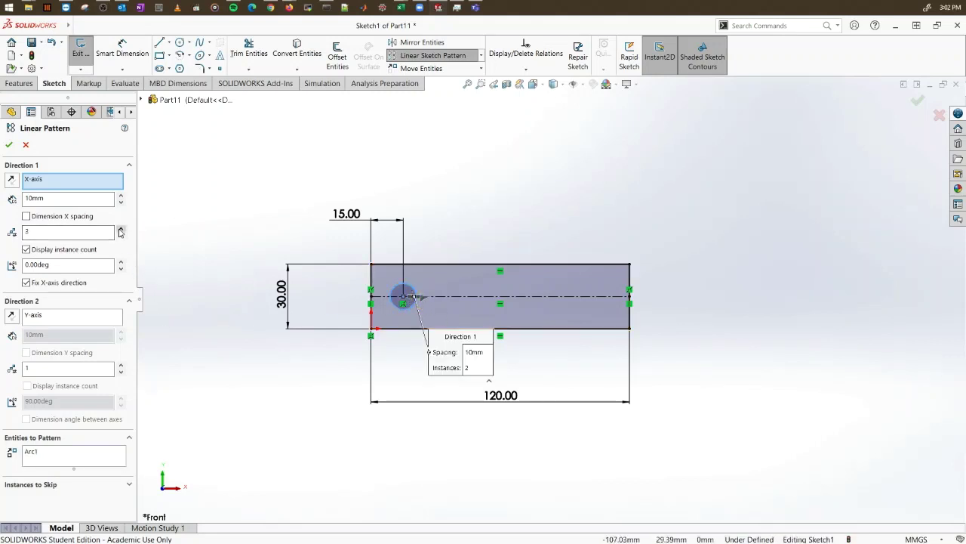
{"action": "left_click", "coordinate": [120, 229]}
{"action": "double_click", "coordinate": [71, 198]}
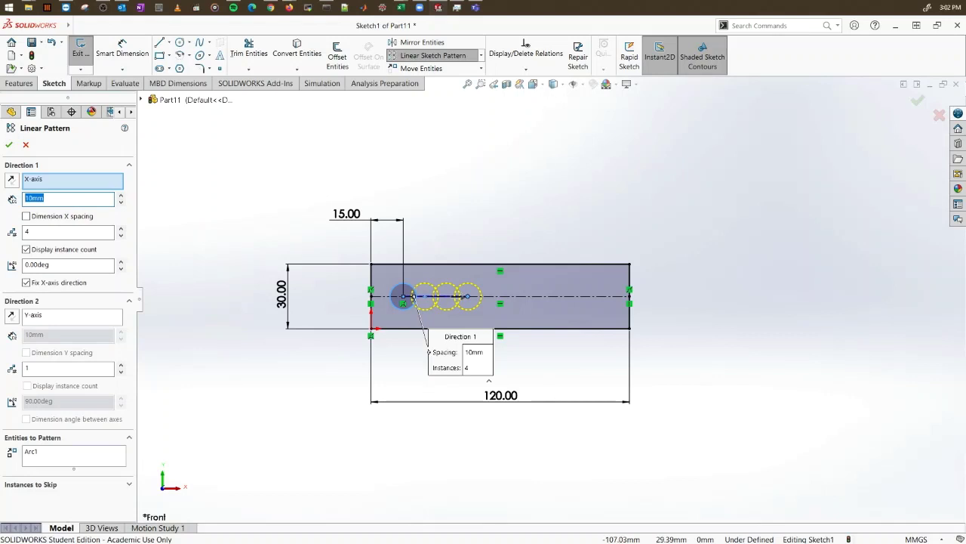
{"action": "key", "text": "Return"}
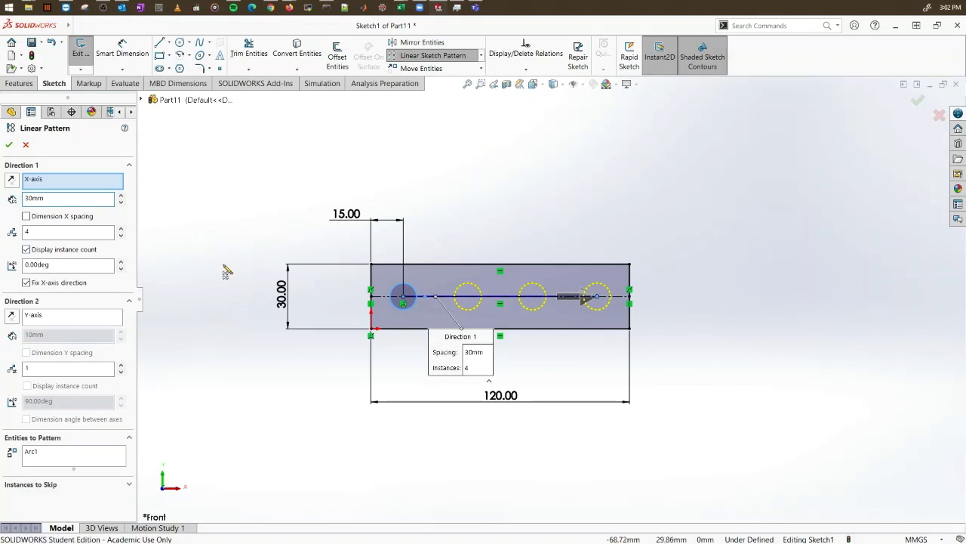
{"action": "left_click", "coordinate": [9, 145]}
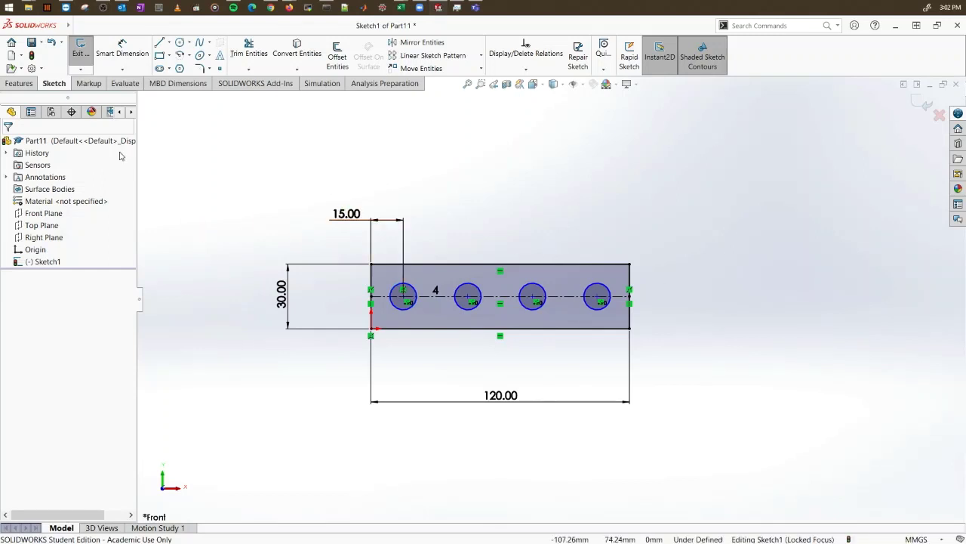
{"action": "left_click", "coordinate": [21, 83]}
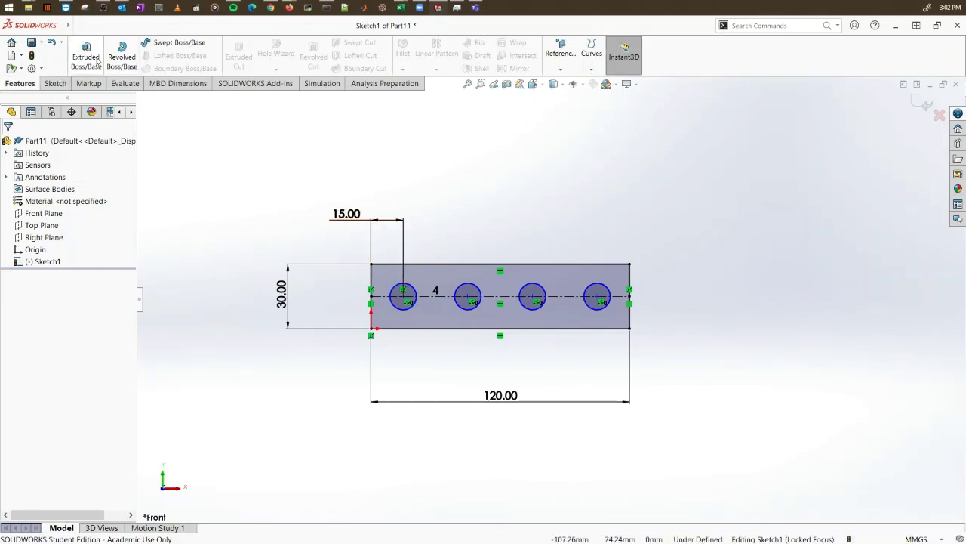
{"action": "left_click", "coordinate": [93, 57]}
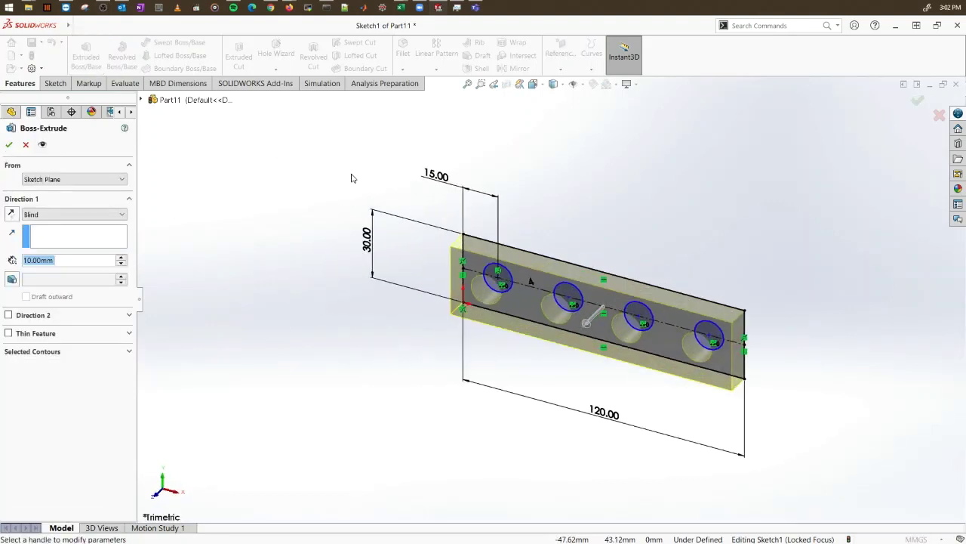
{"action": "key", "text": "Escape"}
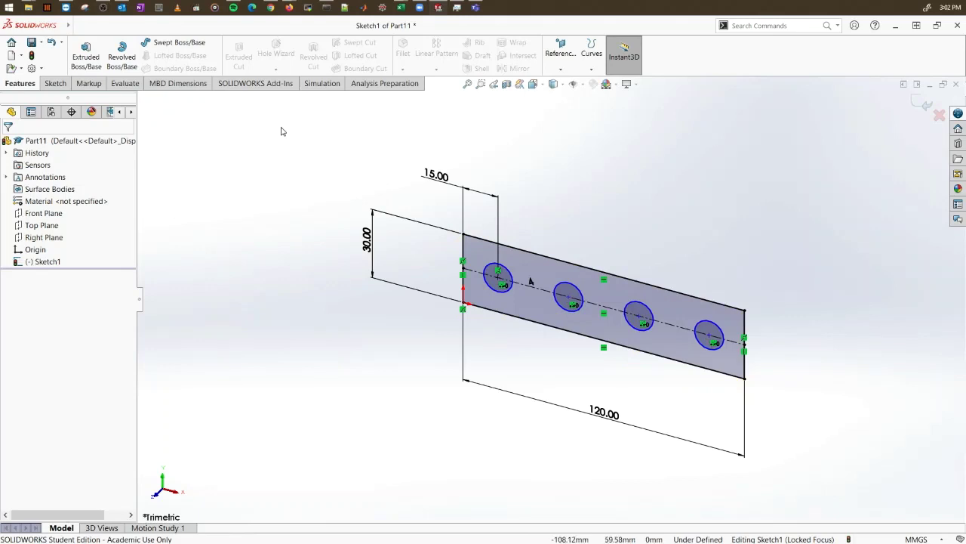
Step: Dimension the leftmost patterned circle with a diameter of 10 mm
{"action": "left_click", "coordinate": [55, 83]}
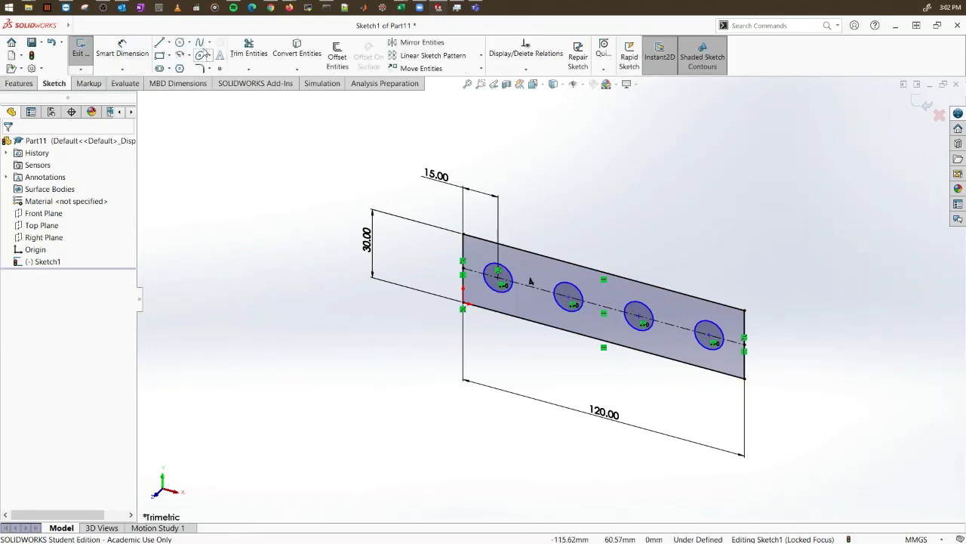
{"action": "left_click", "coordinate": [122, 50]}
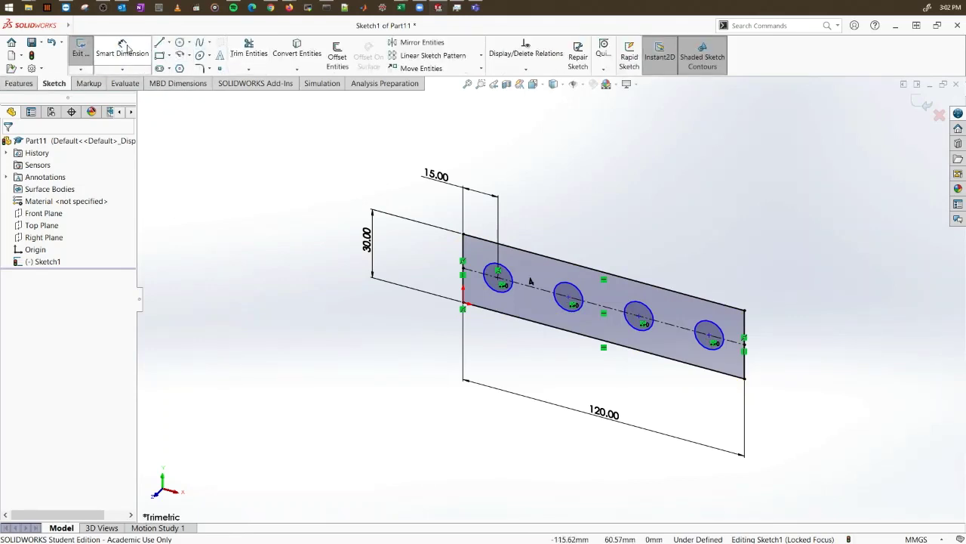
{"action": "left_click", "coordinate": [506, 277]}
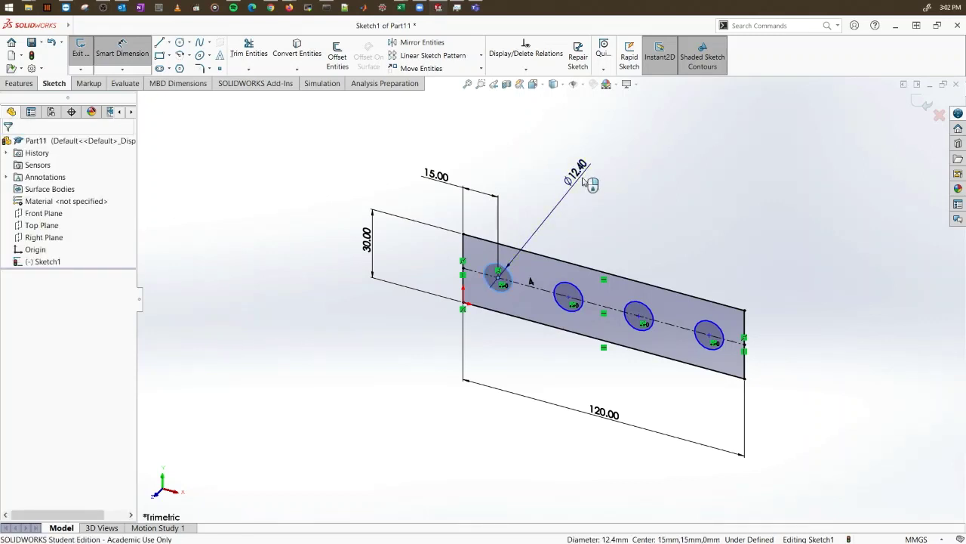
{"action": "left_click", "coordinate": [585, 182]}
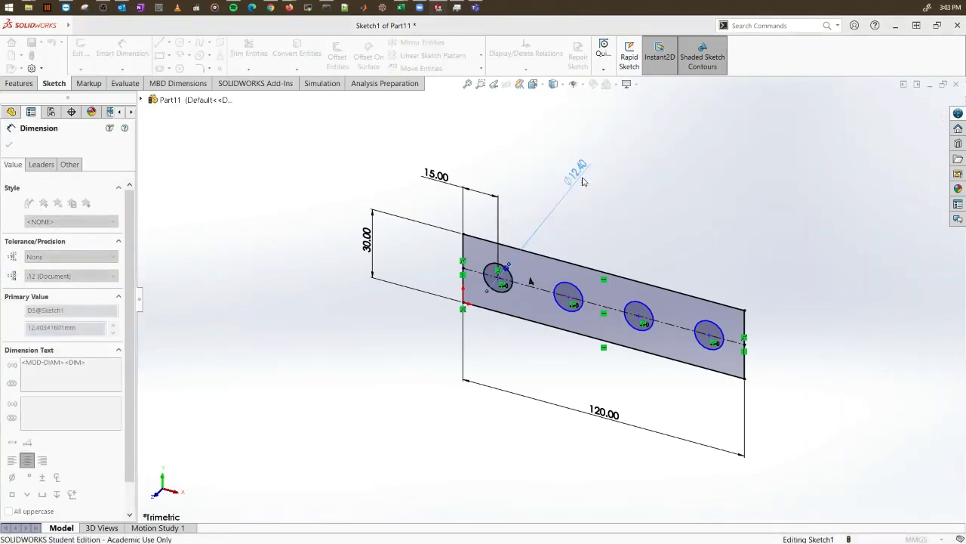
{"action": "type", "text": "10"}
{"action": "key", "text": "Return"}
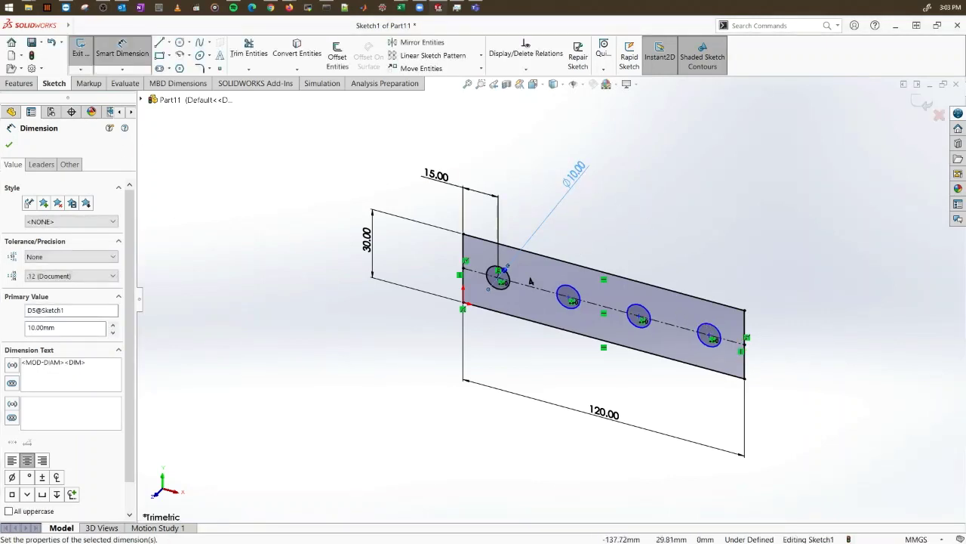
Step: Extrude the plate sketch with its four holes 10 mm as a blind boss
{"action": "left_click", "coordinate": [19, 83]}
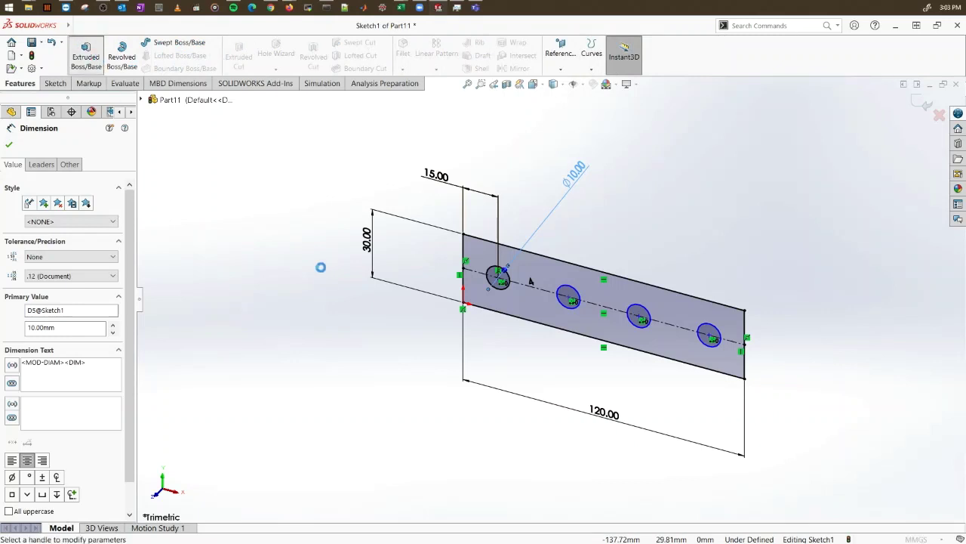
{"action": "key", "text": "Return"}
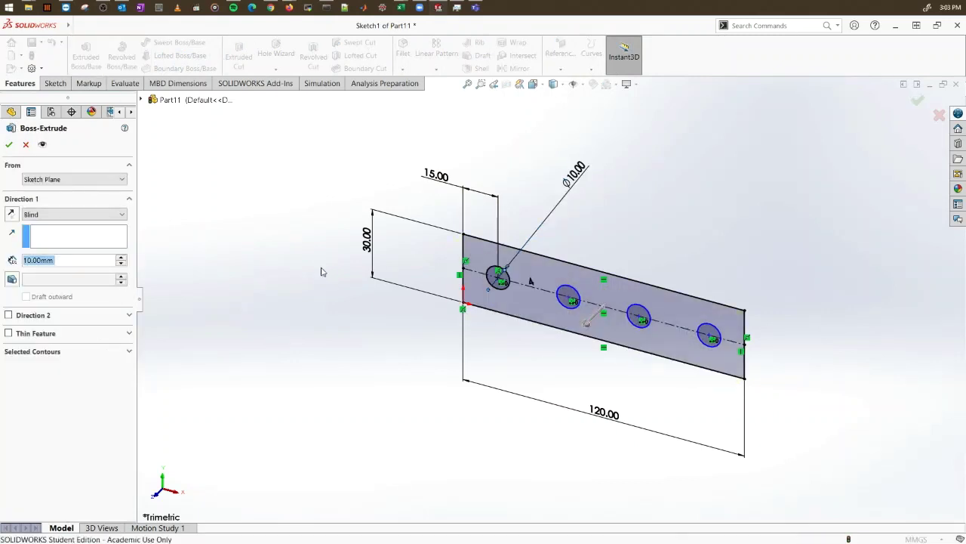
{"action": "left_click", "coordinate": [339, 287]}
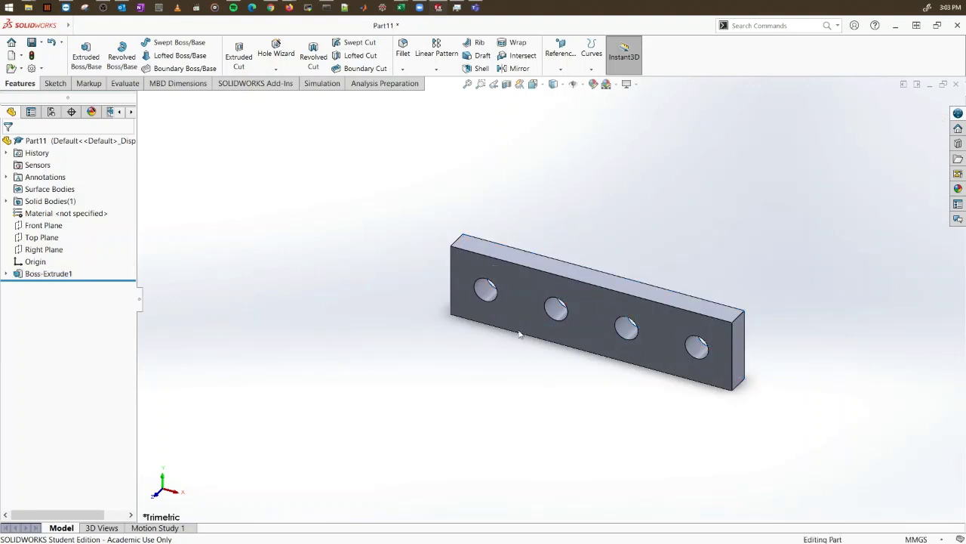
{"action": "scroll", "coordinate": [714, 302], "scroll_direction": "up", "scroll_amount": 3}
{"action": "scroll", "coordinate": [680, 319], "scroll_direction": "down", "scroll_amount": 3}
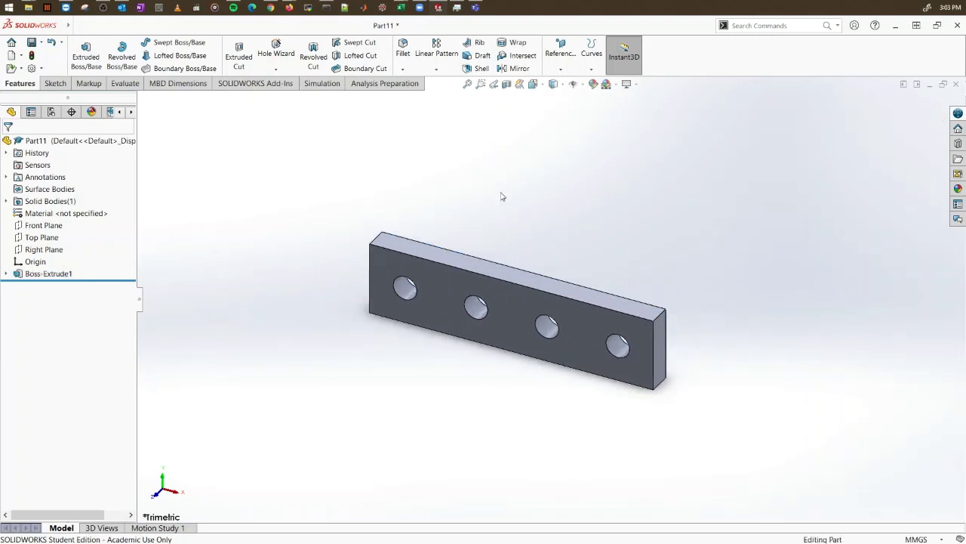
Step: Save the part as 1 in a new folder named Tutorial inside the Week_3 folder
{"action": "key", "text": "ctrl+s"}
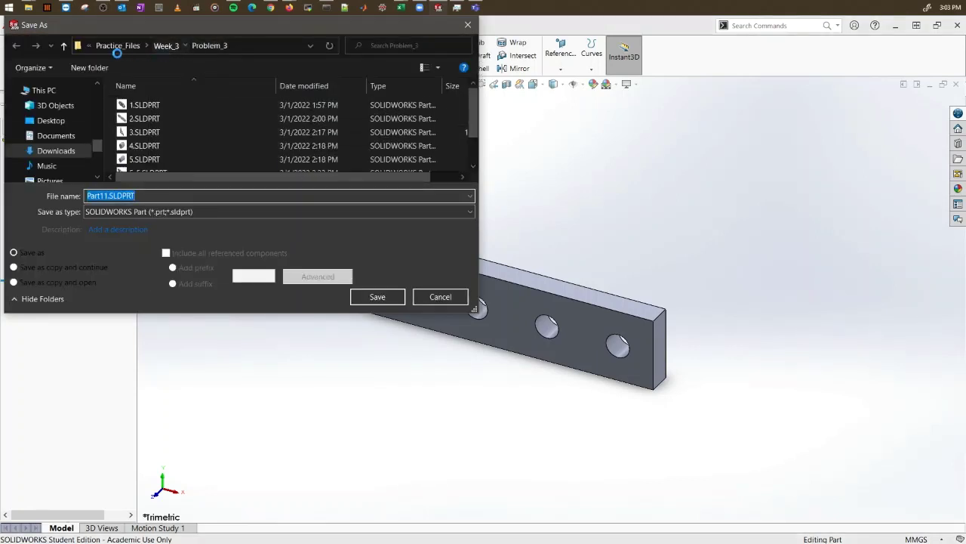
{"action": "left_click", "coordinate": [104, 67]}
{"action": "type", "text": "1"}
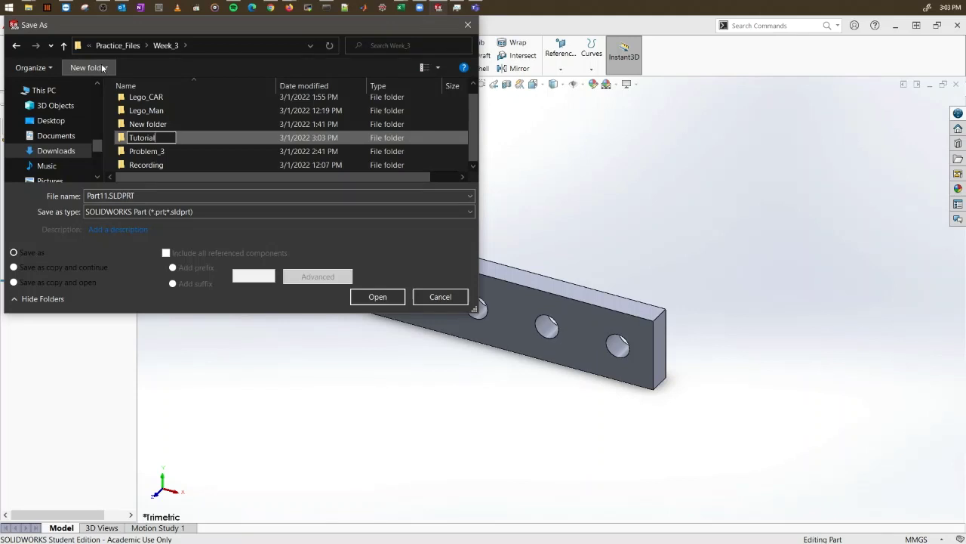
{"action": "key", "text": "Return"}
{"action": "double_click", "coordinate": [164, 166]}
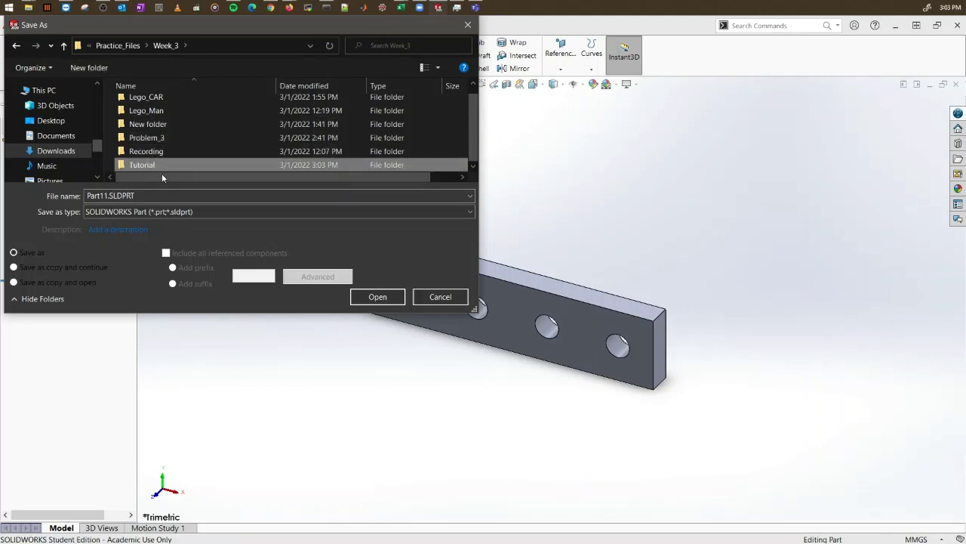
{"action": "triple_click", "coordinate": [161, 195]}
{"action": "type", "text": "1"}
{"action": "left_click", "coordinate": [378, 296]}
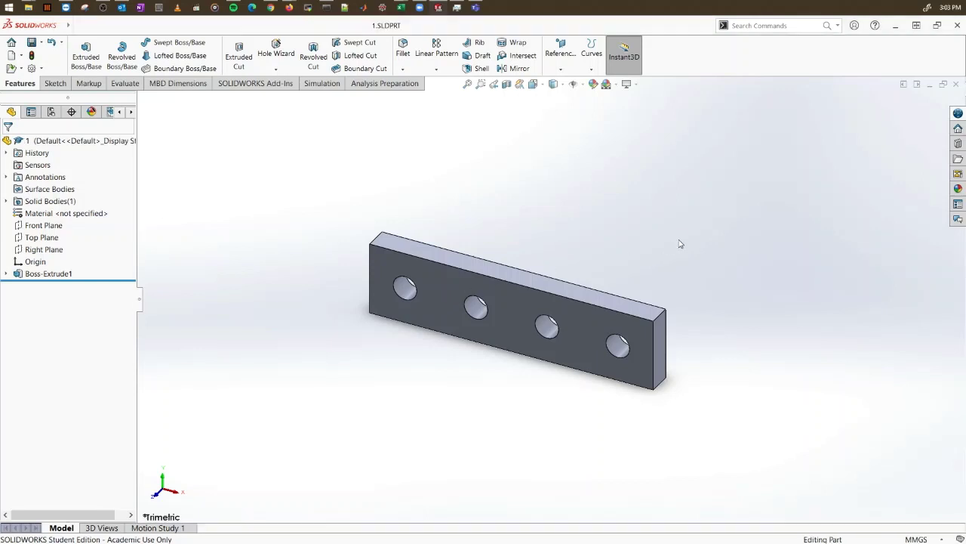
Step: Create a new part document and start a sketch on the Front Plane
{"action": "key", "text": "ctrl+n"}
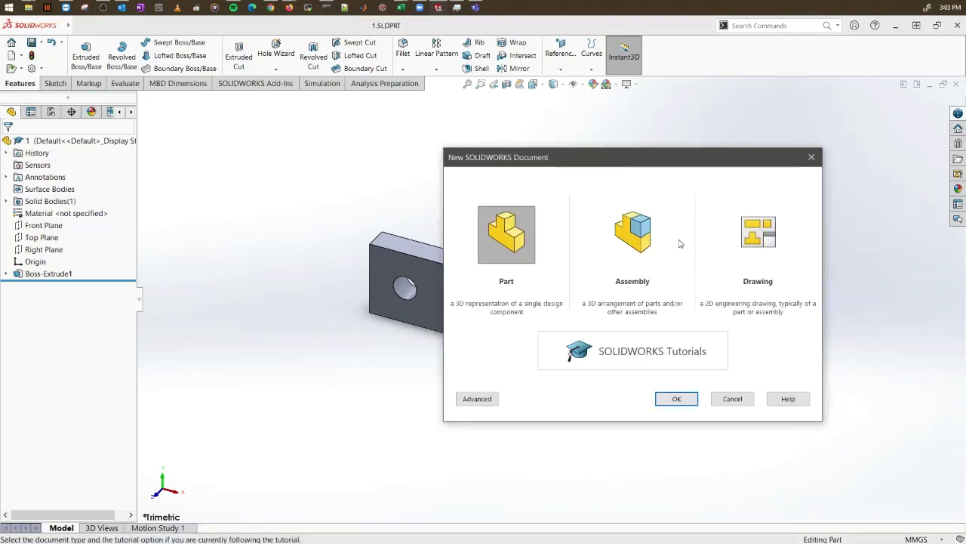
{"action": "key", "text": "Return"}
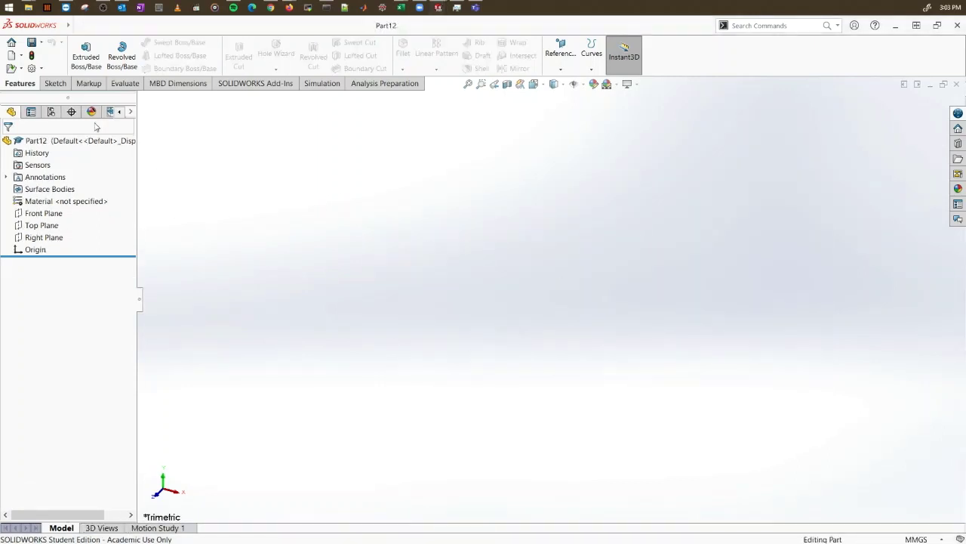
{"action": "right_click", "coordinate": [40, 218]}
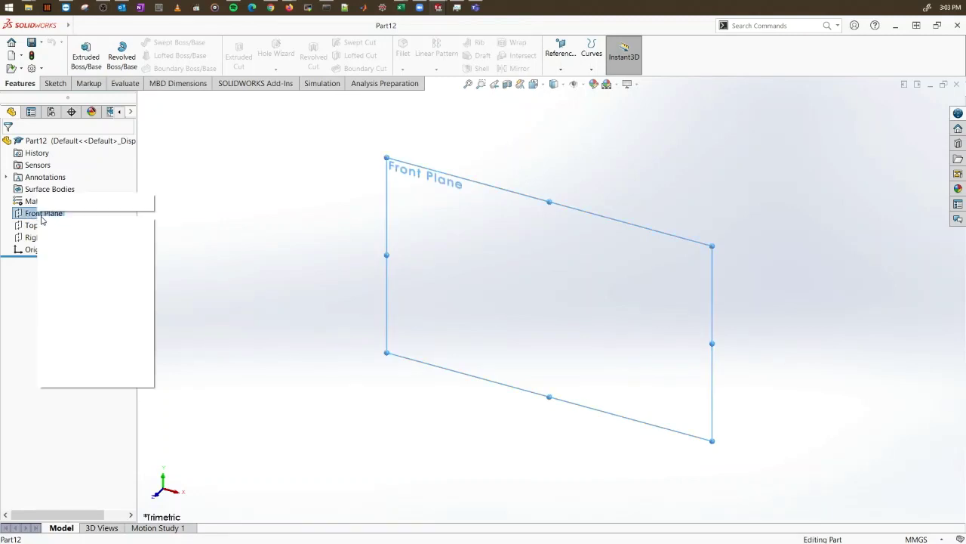
{"action": "left_click", "coordinate": [51, 207]}
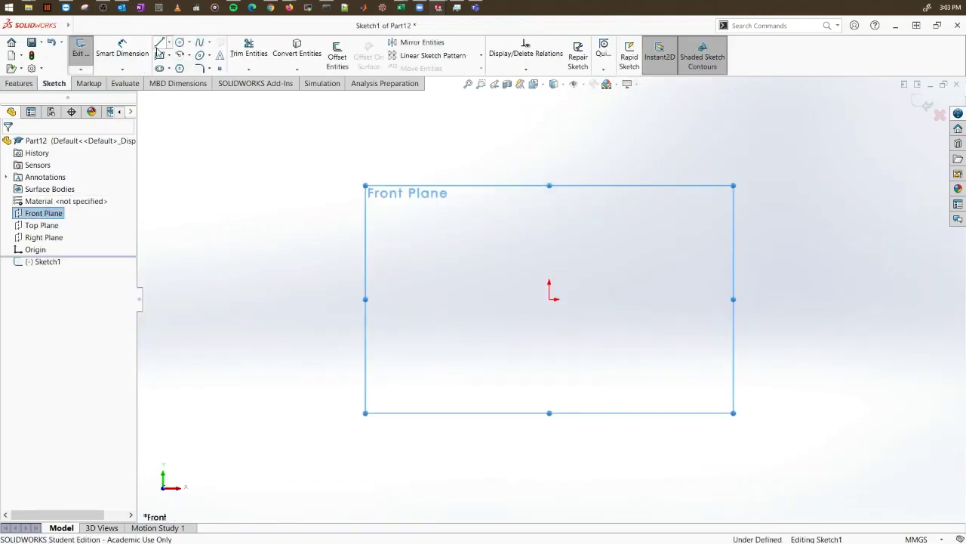
Step: Sketch a vertical line about 50 mm up from the origin, continued by a horizontal line about 36 mm to the right
{"action": "left_click", "coordinate": [160, 43]}
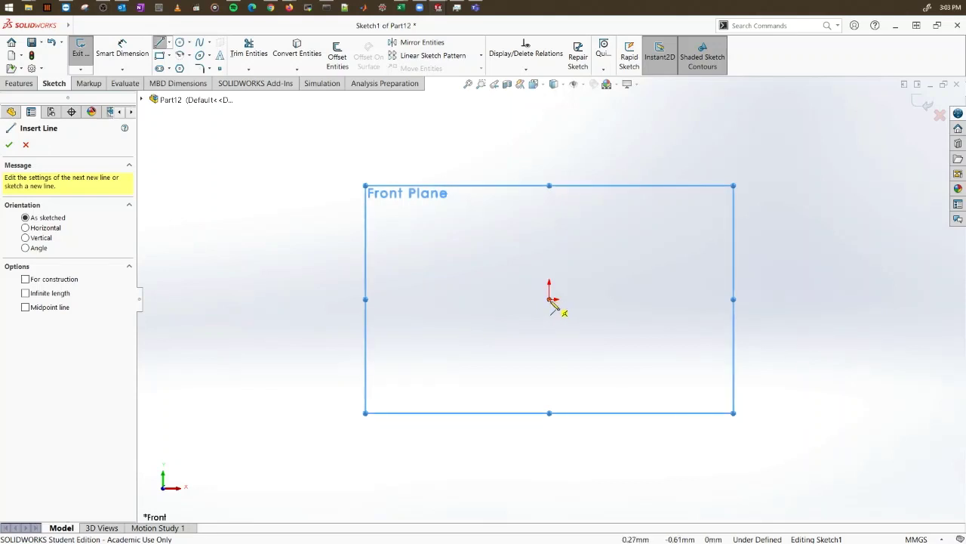
{"action": "left_click", "coordinate": [551, 300]}
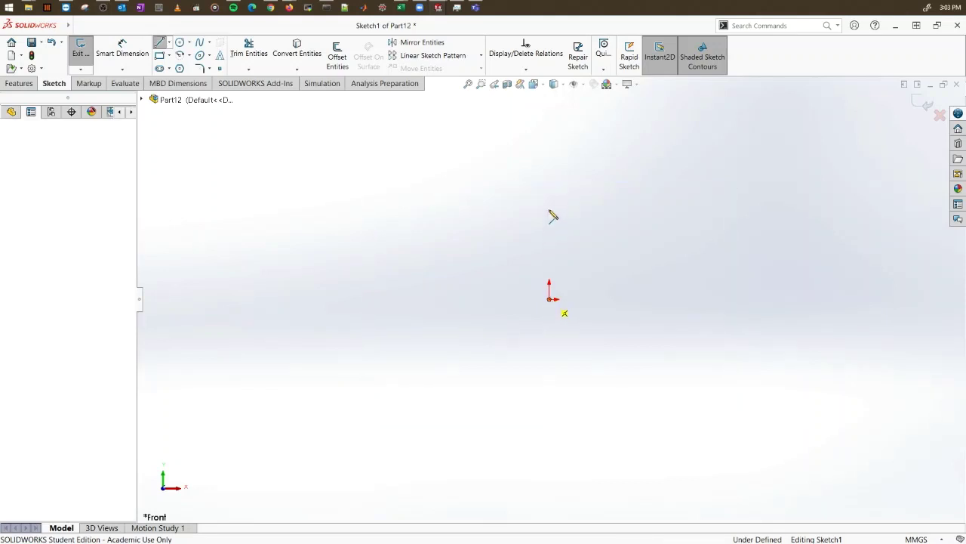
{"action": "left_click", "coordinate": [549, 196]}
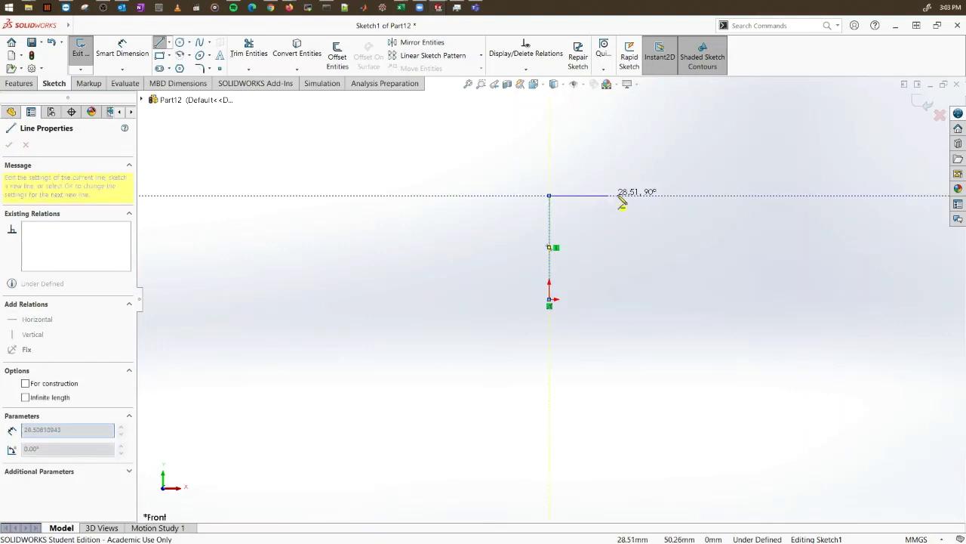
{"action": "left_click", "coordinate": [624, 195]}
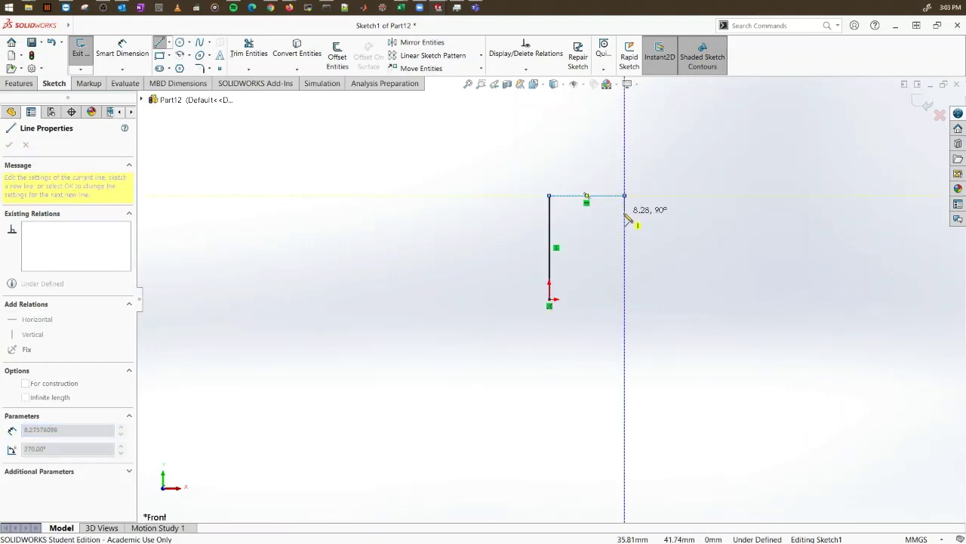
{"action": "key", "text": "Escape"}
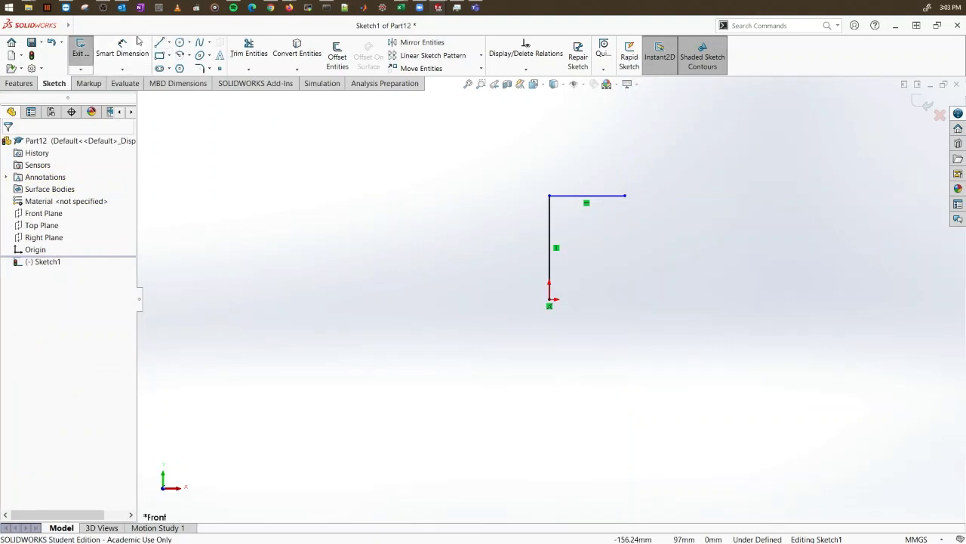
Step: Sketch a horizontal line about 36 mm long from the origin to the right, ending directly below the upper line's end
{"action": "key", "text": "Return"}
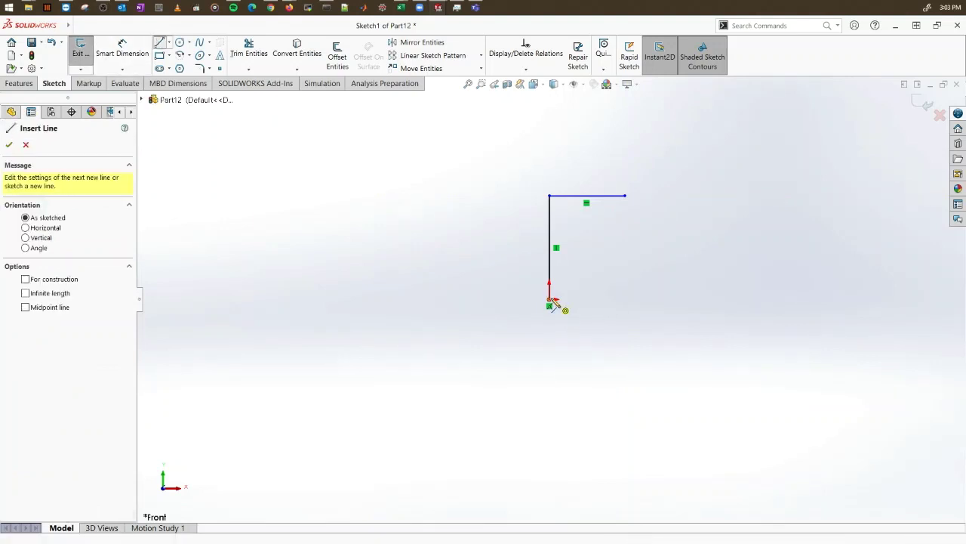
{"action": "double_click", "coordinate": [638, 303]}
{"action": "key", "text": "Escape"}
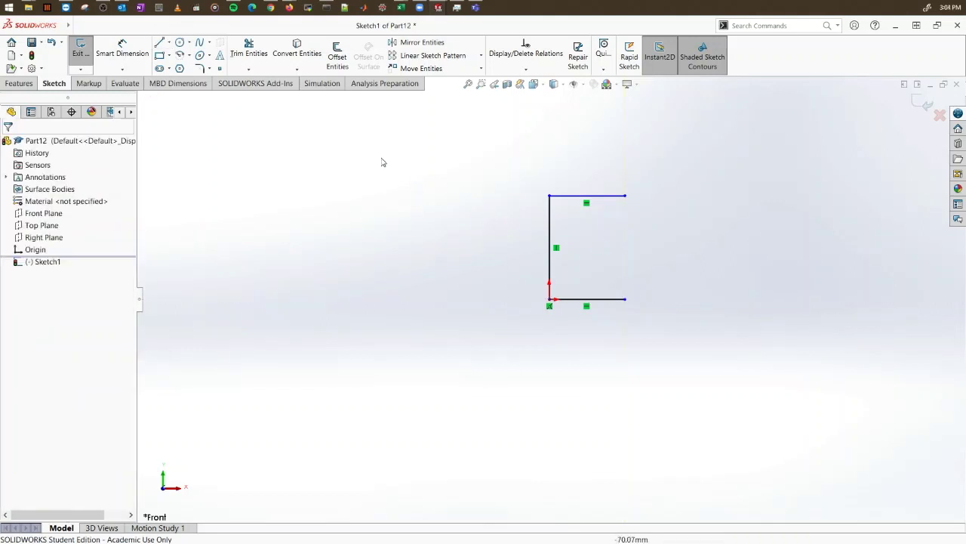
Step: Dimension the lower horizontal line with a length of 40 mm
{"action": "left_click", "coordinate": [123, 50]}
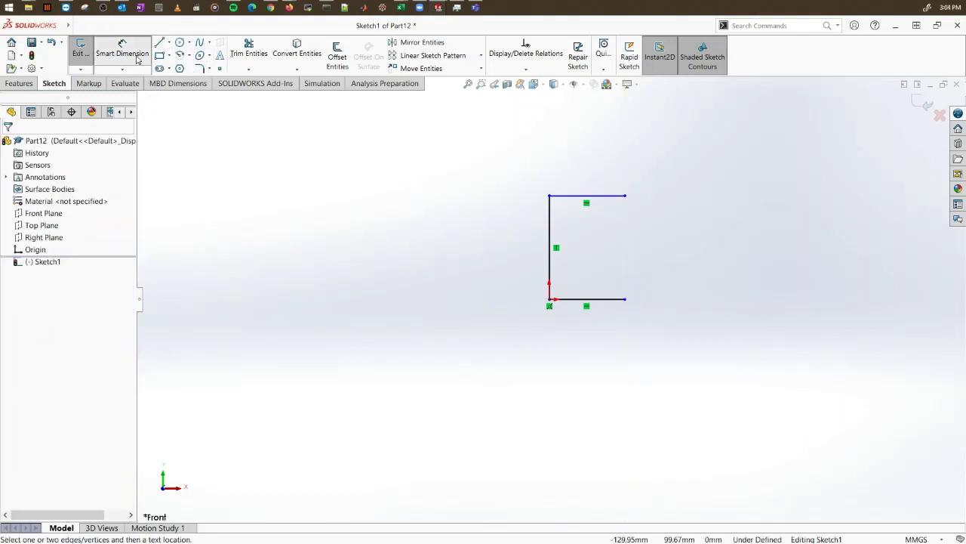
{"action": "left_click", "coordinate": [610, 303]}
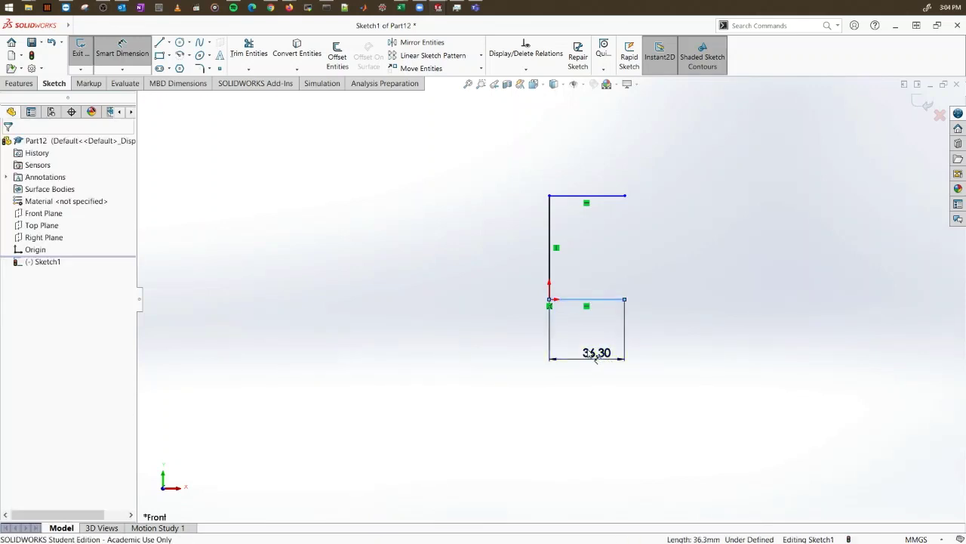
{"action": "left_click", "coordinate": [597, 360]}
{"action": "type", "text": "40"}
{"action": "key", "text": "Return"}
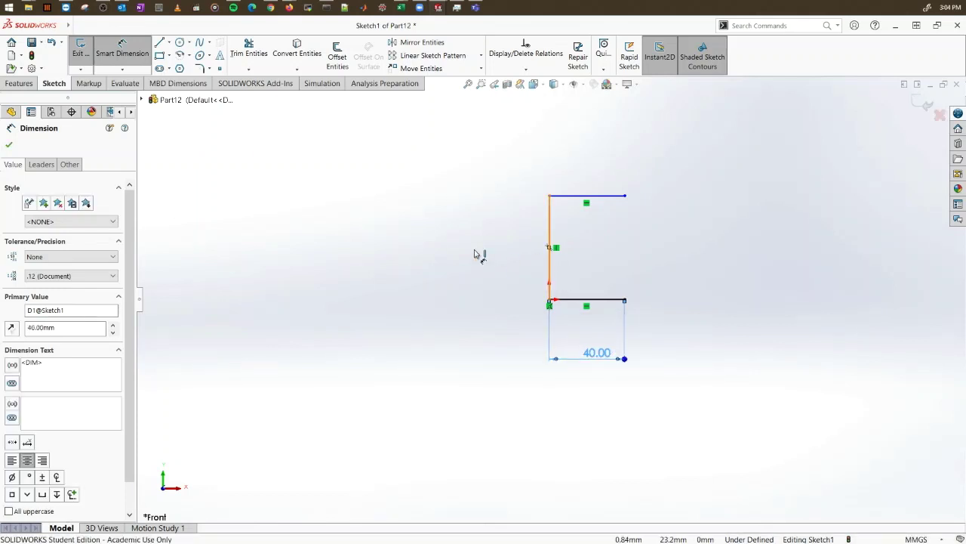
Step: Dimension the vertical line with a length of 50 mm
{"action": "left_click", "coordinate": [549, 249]}
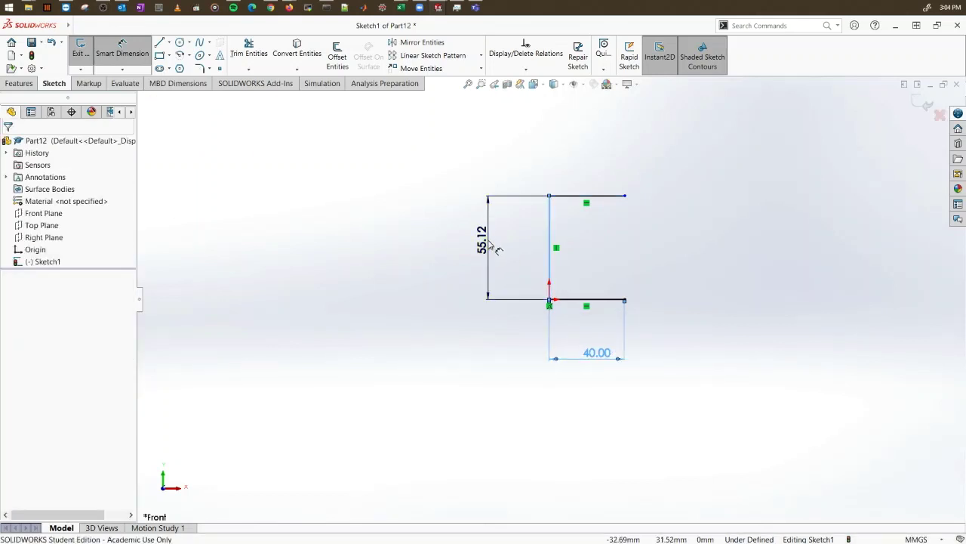
{"action": "left_click", "coordinate": [491, 250]}
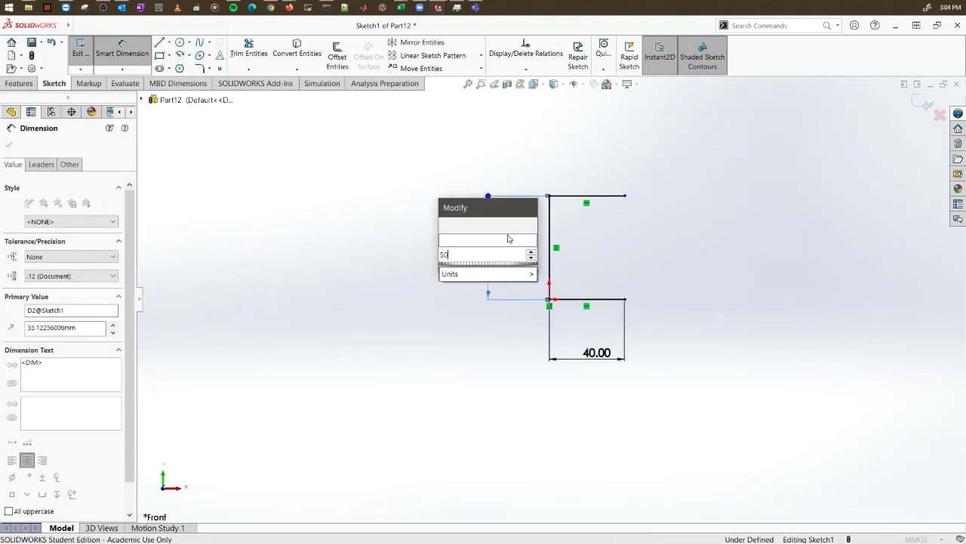
{"action": "key", "text": "Return"}
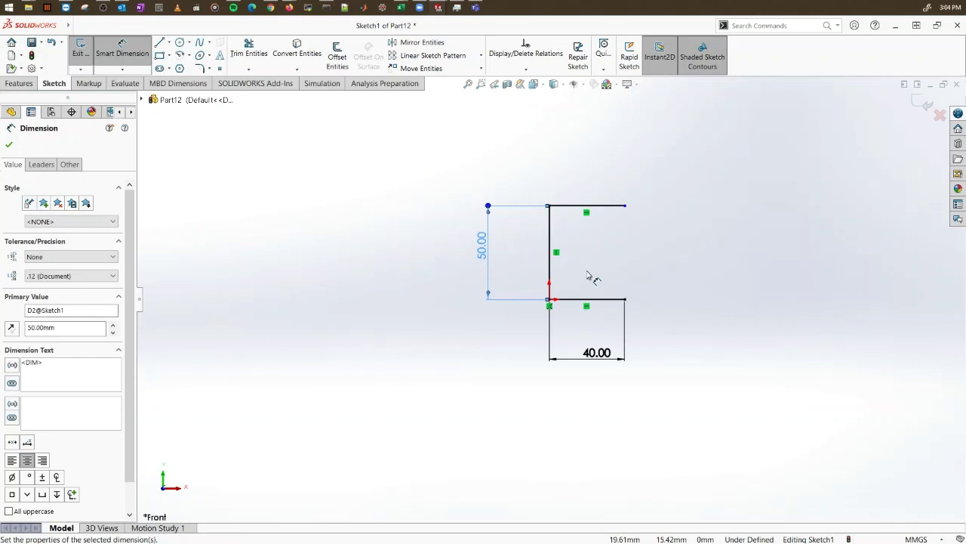
Step: Offset the chain of three lines 10 mm inward in one direction only, capping the ends with lines
{"action": "left_click", "coordinate": [343, 65]}
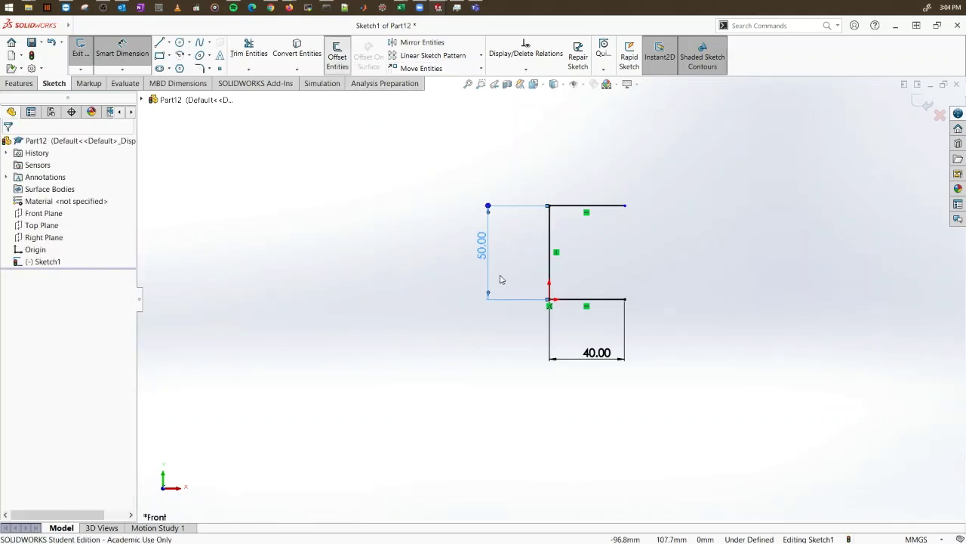
{"action": "left_click", "coordinate": [582, 205]}
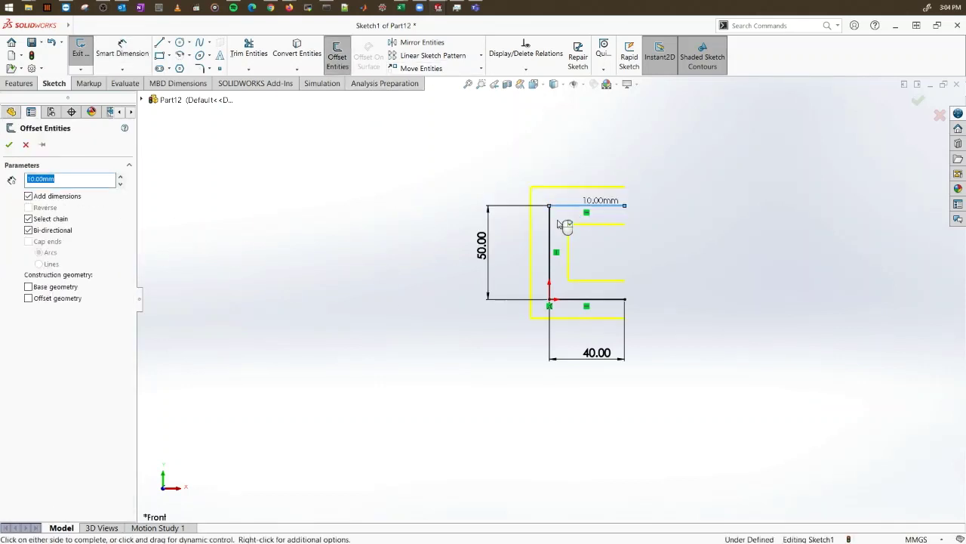
{"action": "left_click", "coordinate": [28, 230]}
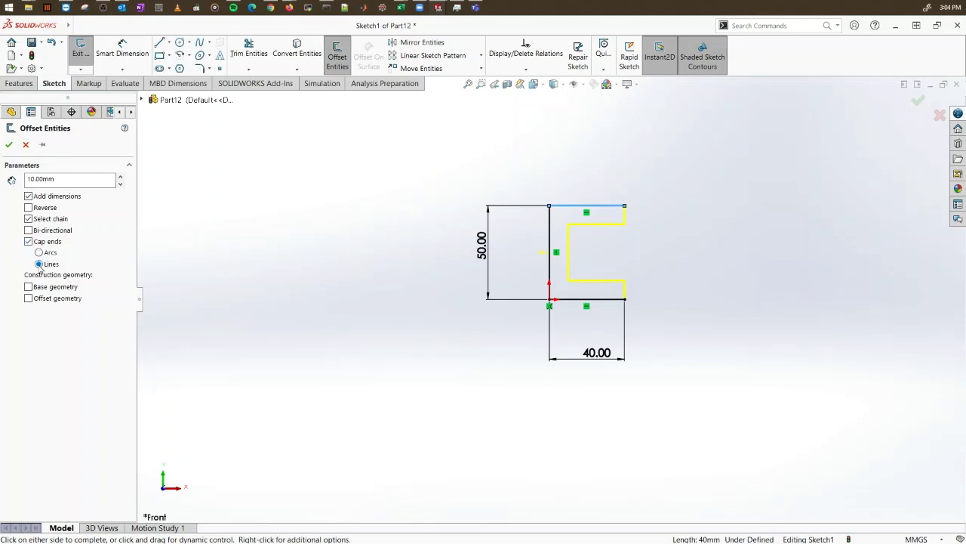
{"action": "left_click", "coordinate": [8, 144]}
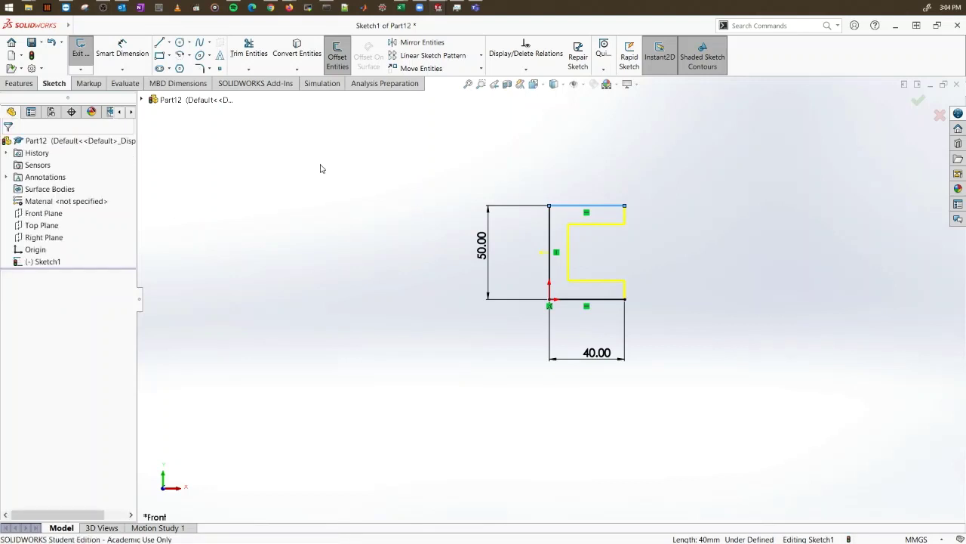
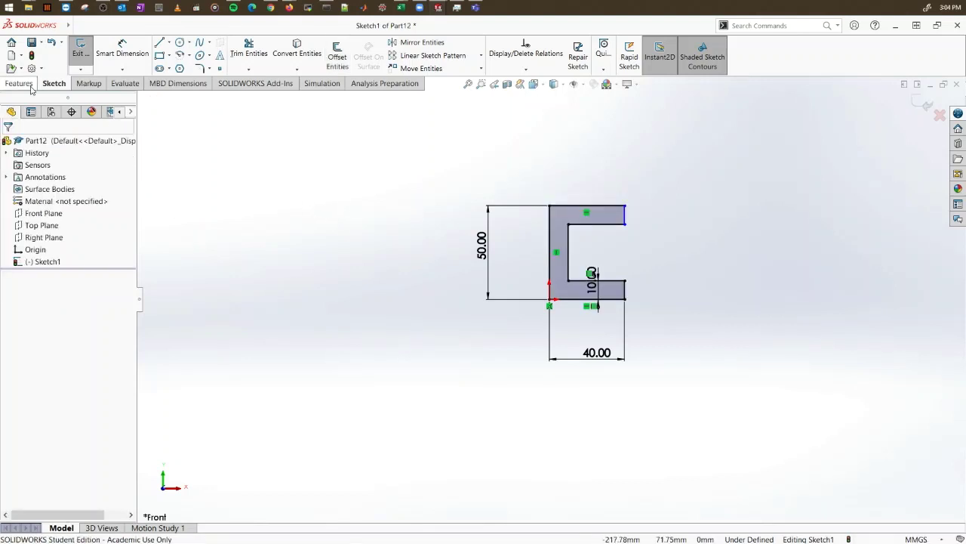
Step: Extrude the C-shaped profile 30 mm with the Mid Plane end condition
{"action": "left_click", "coordinate": [29, 84]}
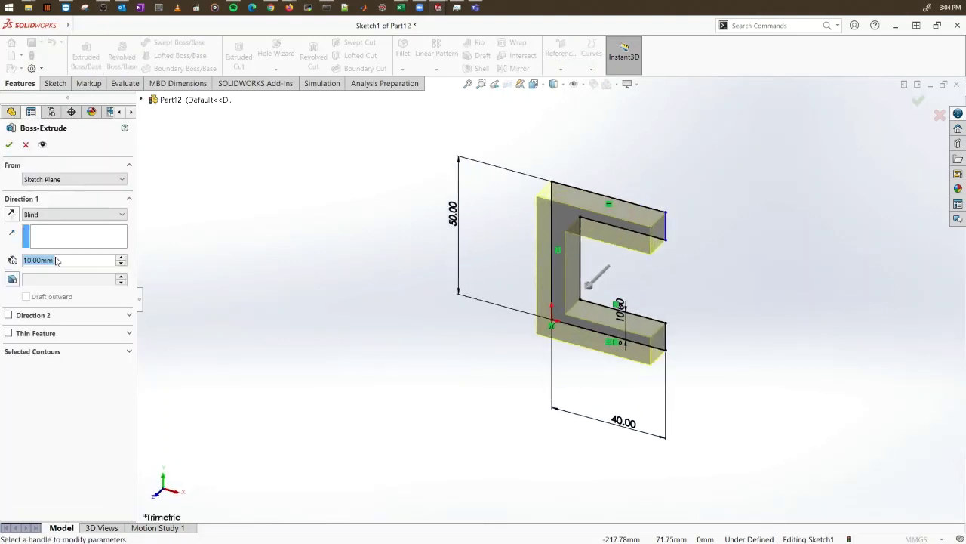
{"action": "type", "text": "30"}
{"action": "key", "text": "Return"}
{"action": "left_click", "coordinate": [90, 216]}
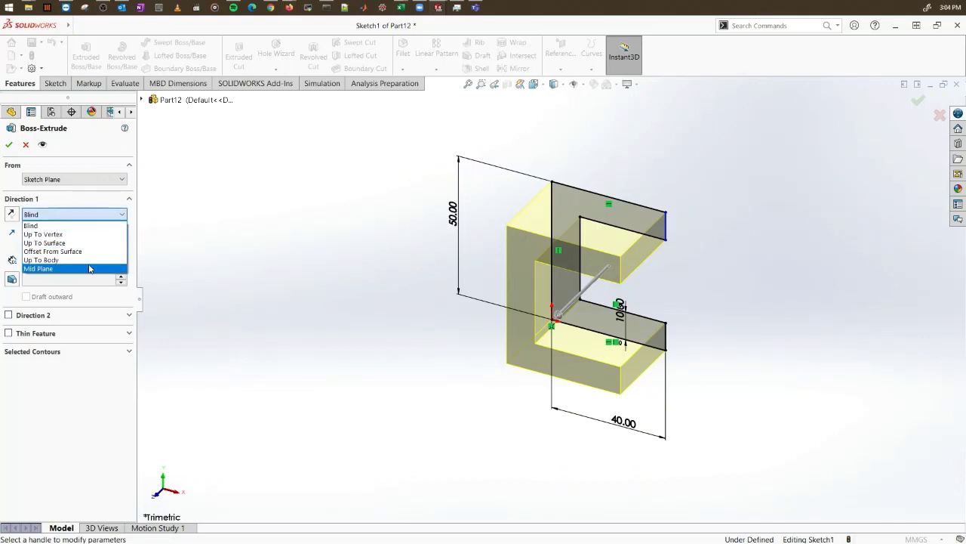
{"action": "left_click", "coordinate": [89, 268]}
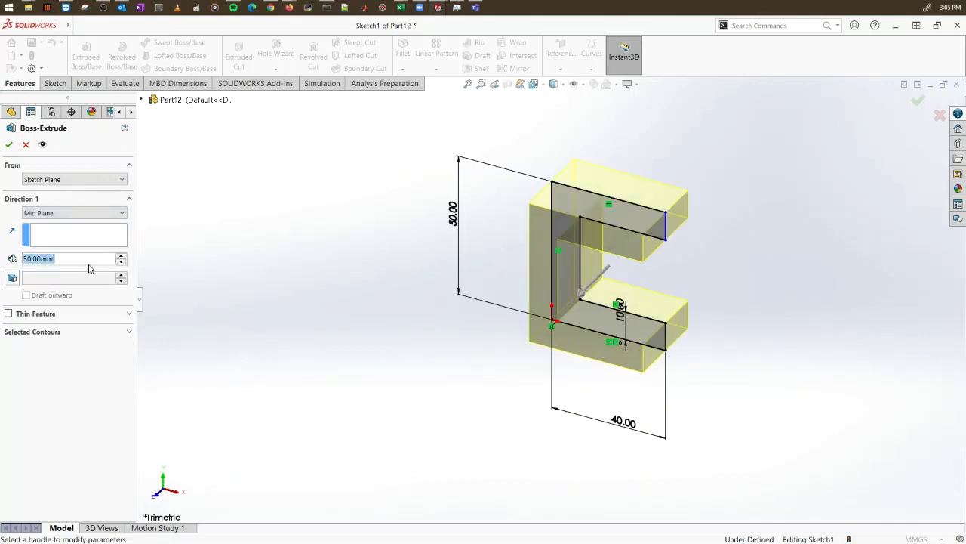
{"action": "left_click", "coordinate": [9, 144]}
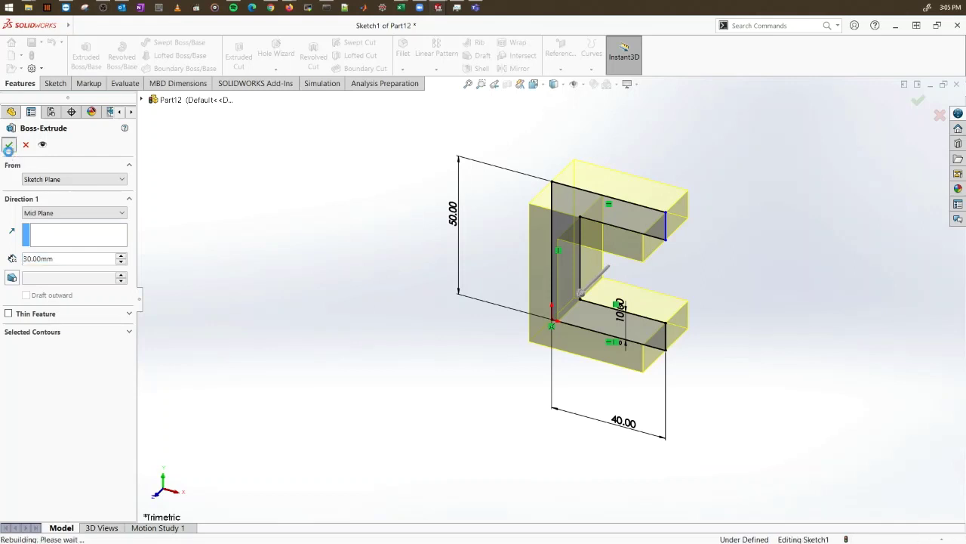
{"action": "left_click", "coordinate": [428, 380]}
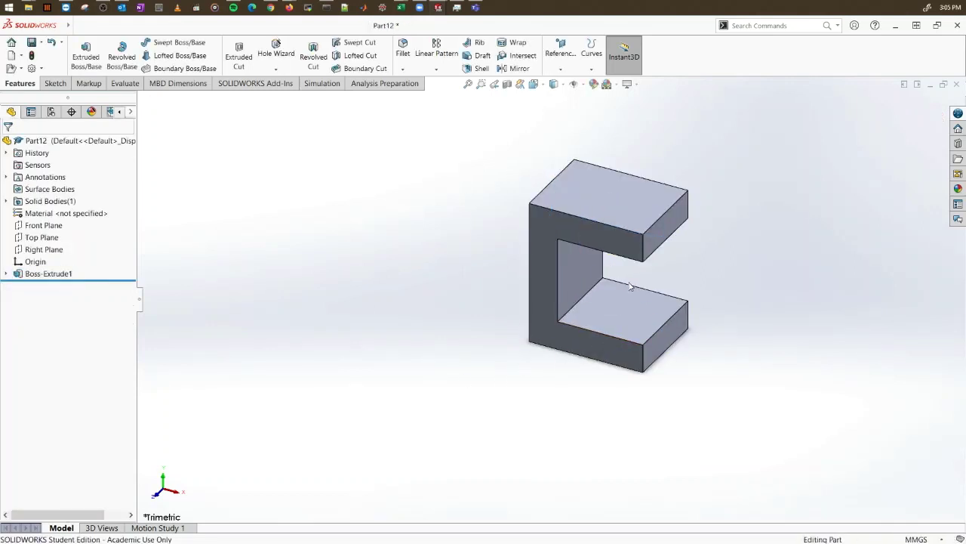
Step: Sketch a circle of about 6.4 mm radius on the bracket's top face, level with the origin and toward the open end
{"action": "left_click", "coordinate": [652, 202]}
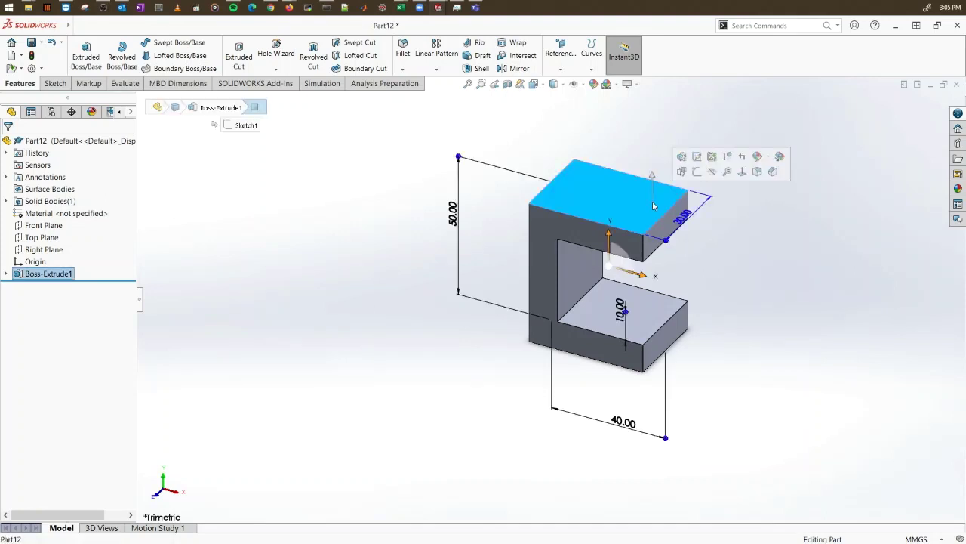
{"action": "left_click", "coordinate": [697, 173]}
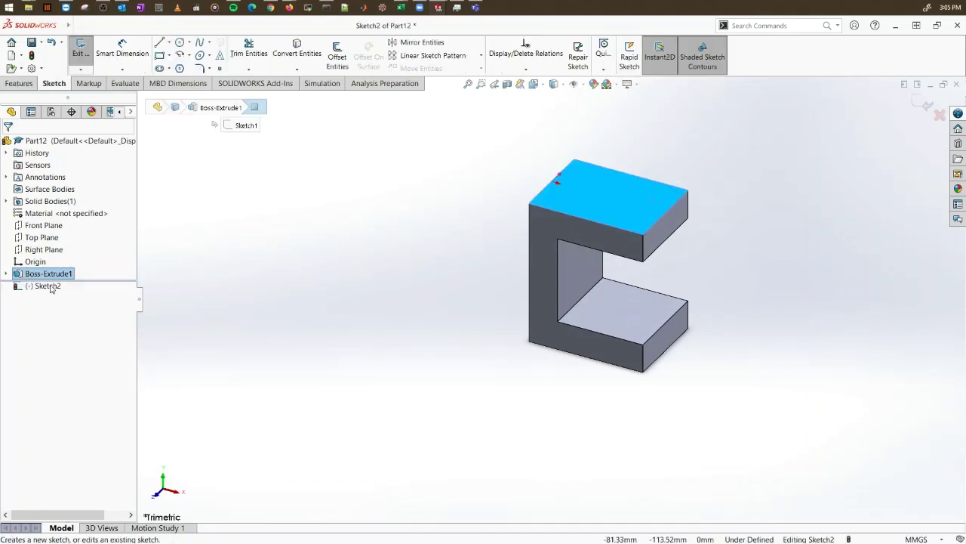
{"action": "right_click", "coordinate": [42, 287]}
{"action": "left_click", "coordinate": [84, 274]}
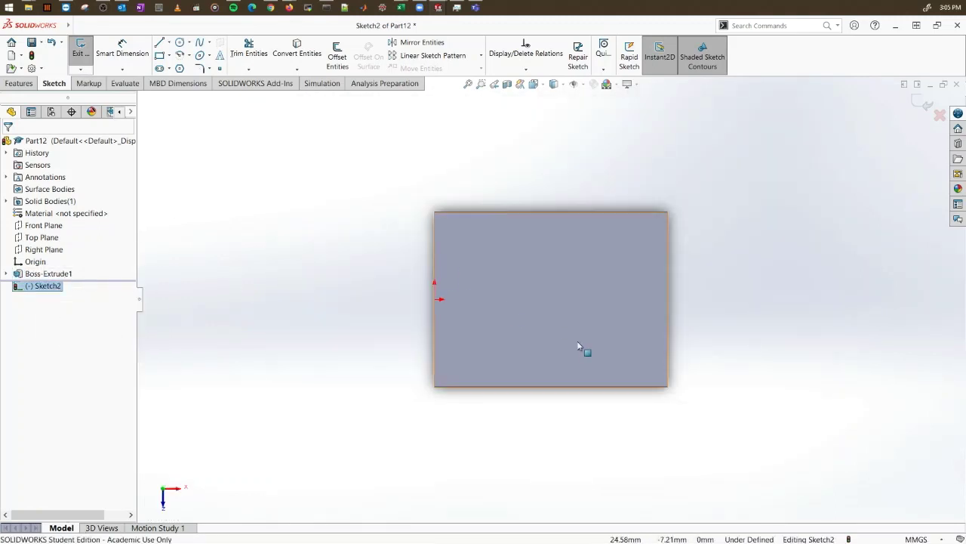
{"action": "left_click", "coordinate": [179, 43]}
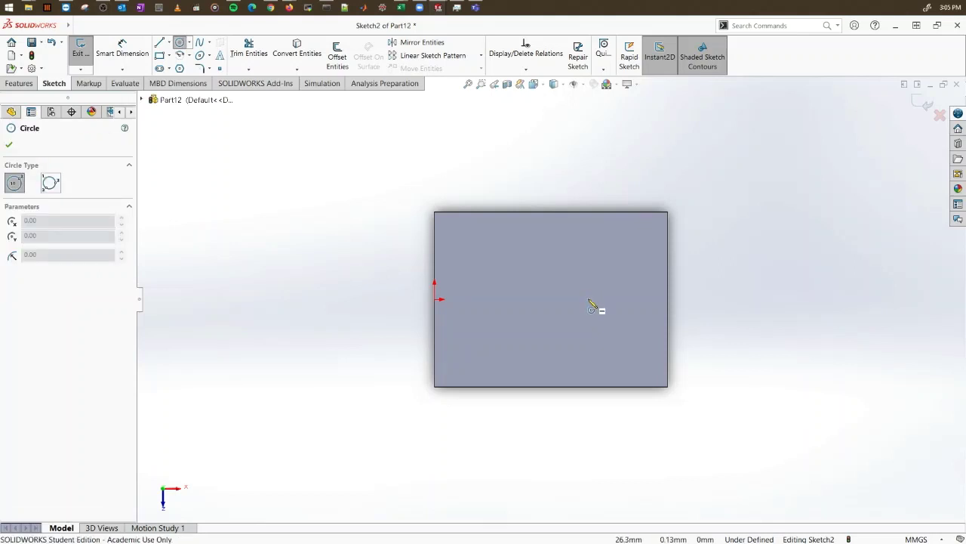
{"action": "left_click", "coordinate": [588, 300]}
{"action": "left_click", "coordinate": [620, 330]}
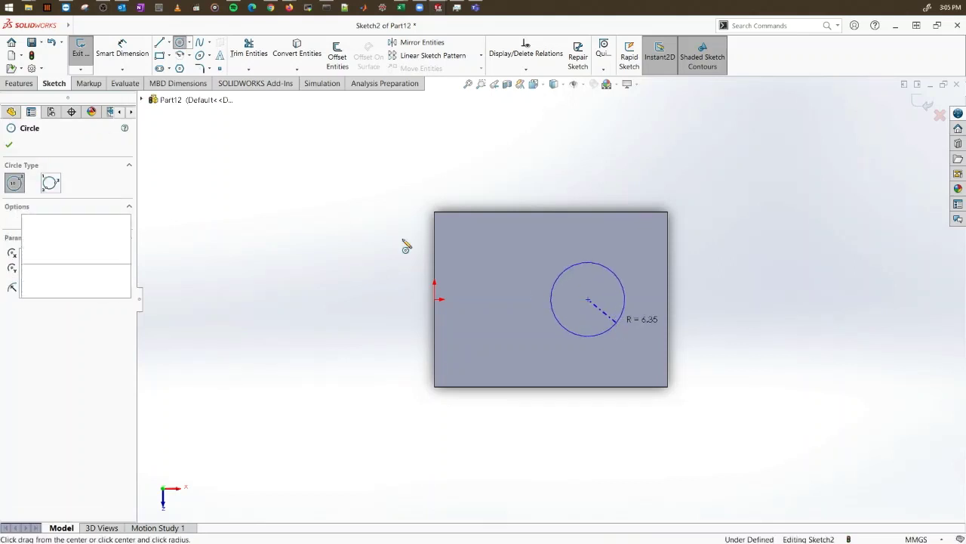
Step: Dimension the circle's centre 15 mm from the short edge at the bracket's open end
{"action": "left_click", "coordinate": [124, 58]}
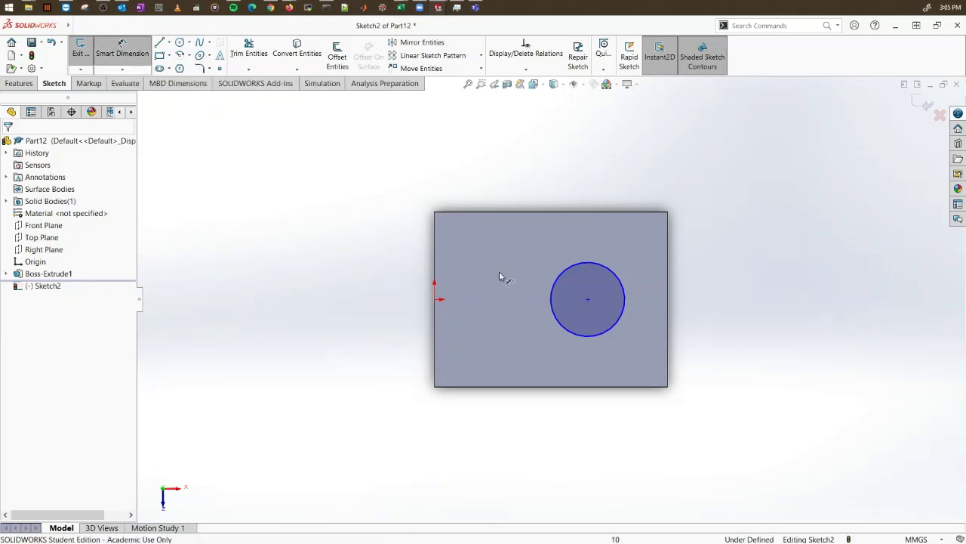
{"action": "left_click", "coordinate": [668, 274]}
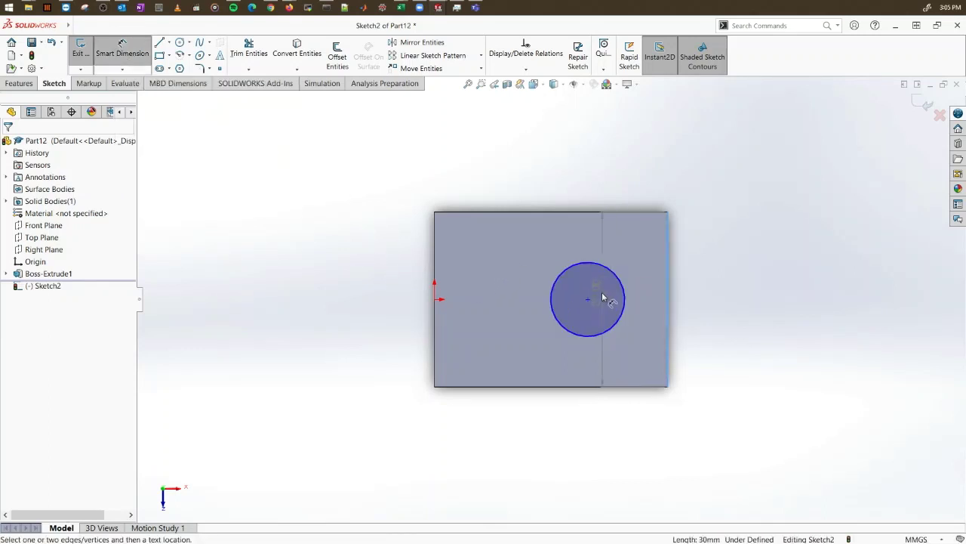
{"action": "left_click", "coordinate": [588, 300]}
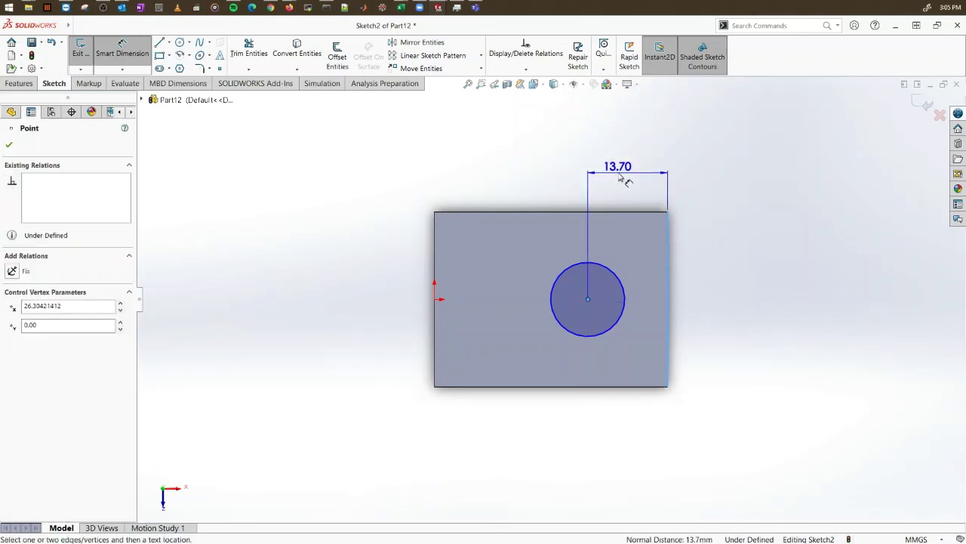
{"action": "left_click", "coordinate": [617, 171]}
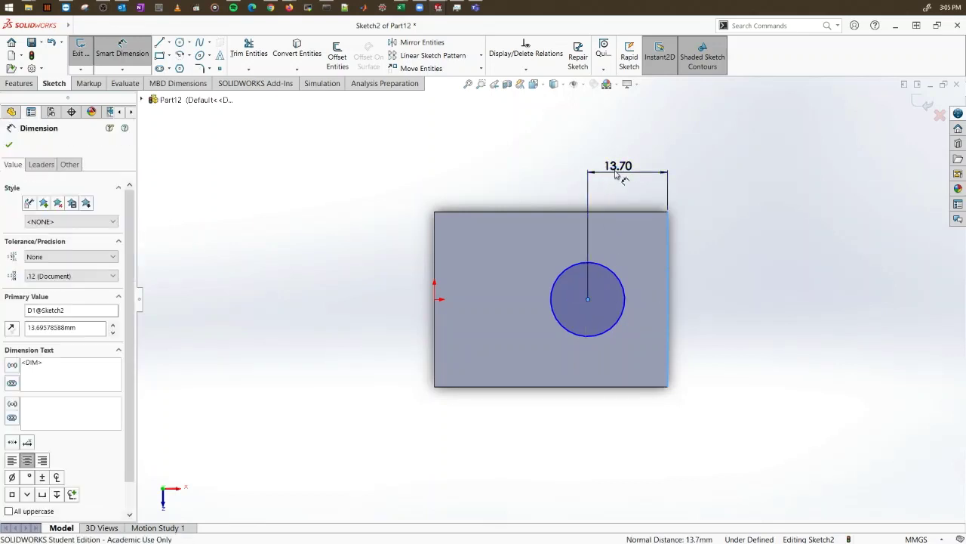
{"action": "left_click", "coordinate": [651, 234]}
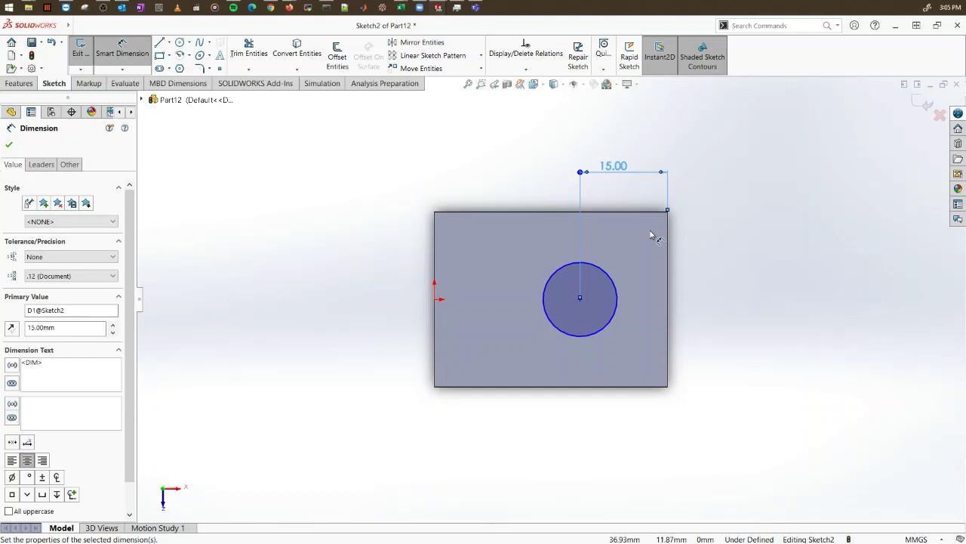
Step: Dimension the circle's centre 15 mm from the top face's rear long edge
{"action": "left_click", "coordinate": [580, 299]}
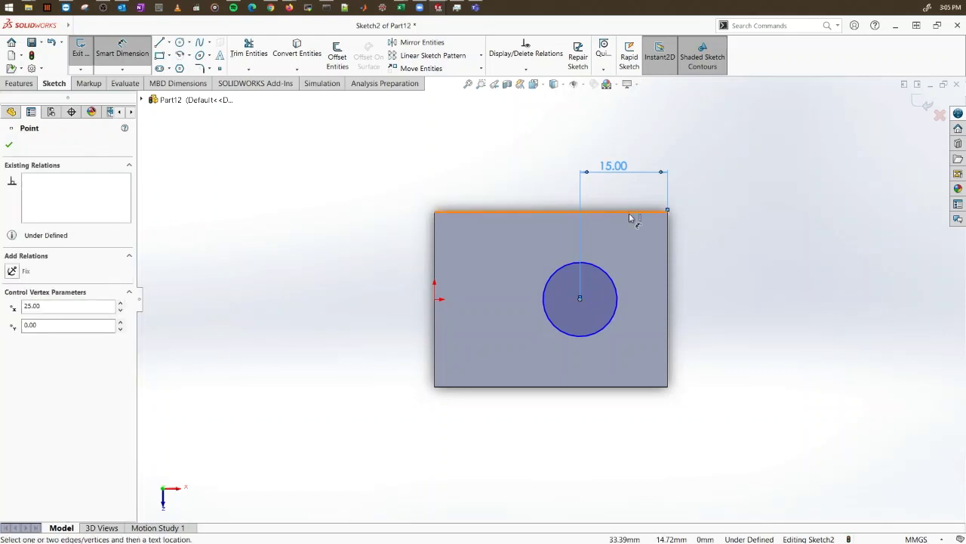
{"action": "left_click", "coordinate": [631, 213]}
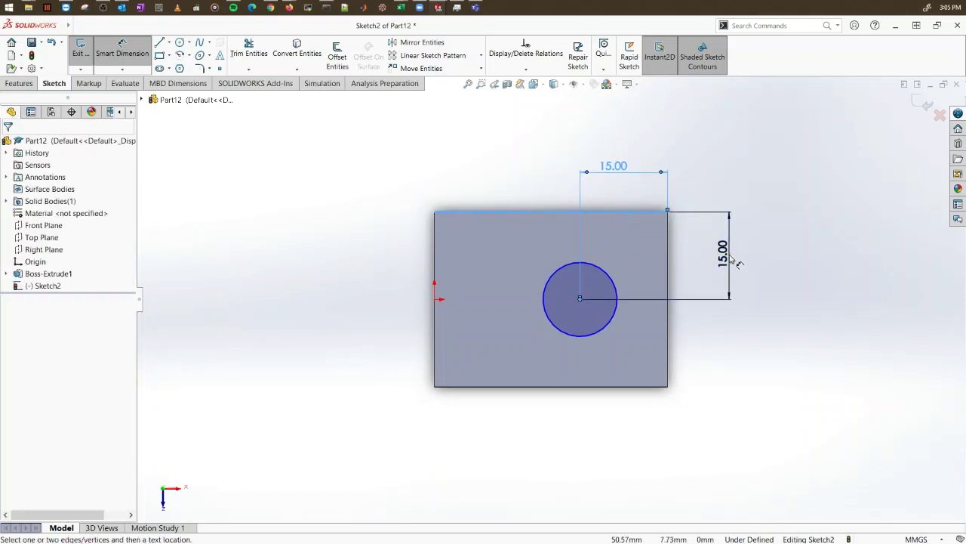
{"action": "left_click", "coordinate": [736, 268]}
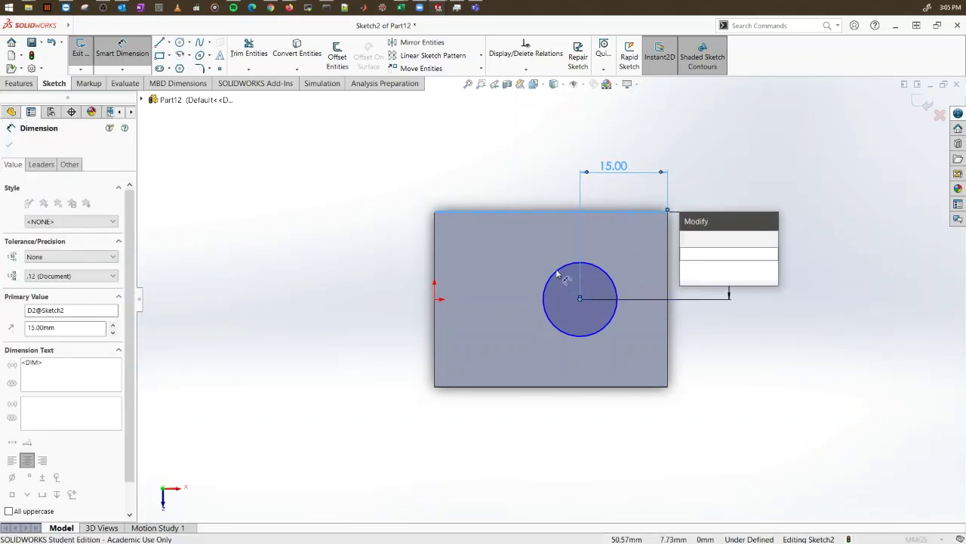
{"action": "left_click", "coordinate": [687, 239]}
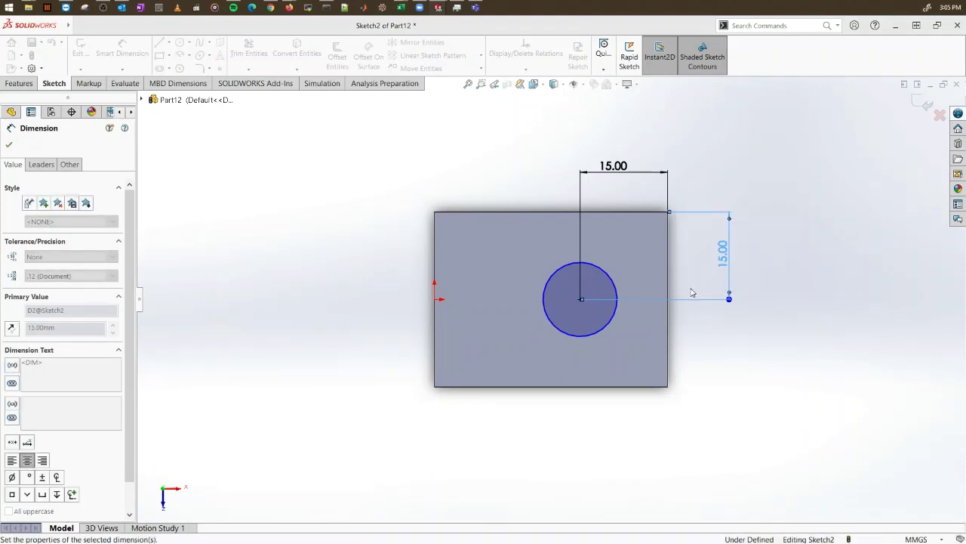
{"action": "key", "text": "Escape"}
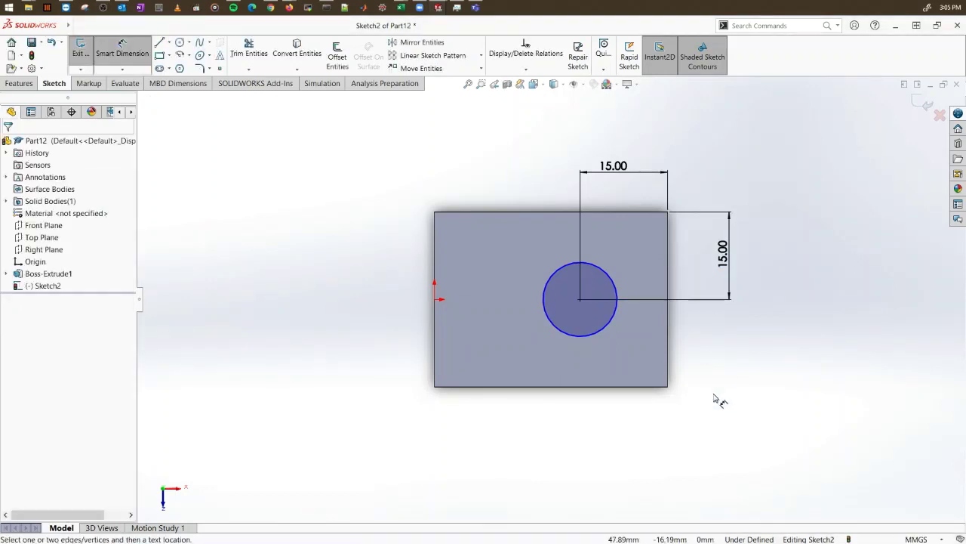
Step: Cut the circle through both arms of the bracket with the Through All end condition
{"action": "middle_click_drag", "start_coordinate": [715, 401], "coordinate": [264, 179]}
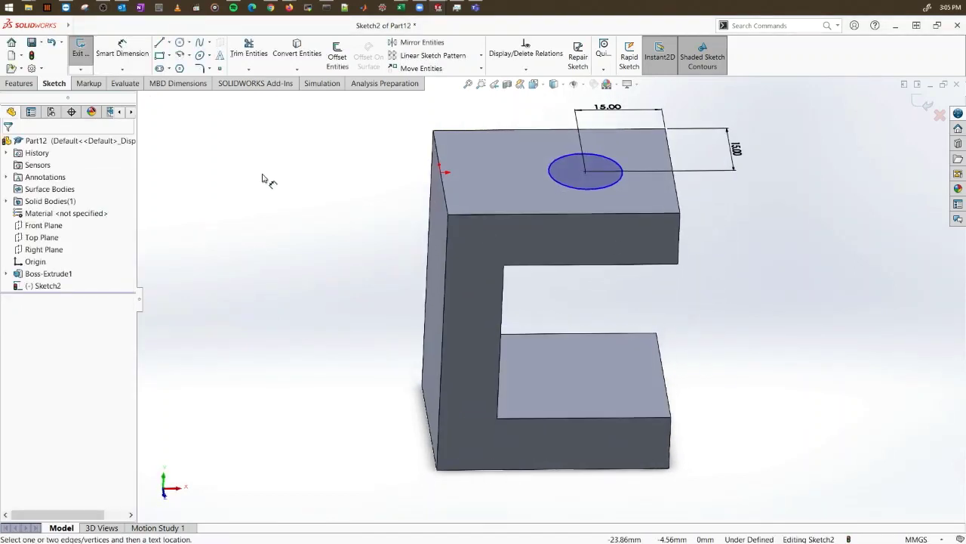
{"action": "left_click", "coordinate": [19, 83]}
{"action": "left_click", "coordinate": [242, 60]}
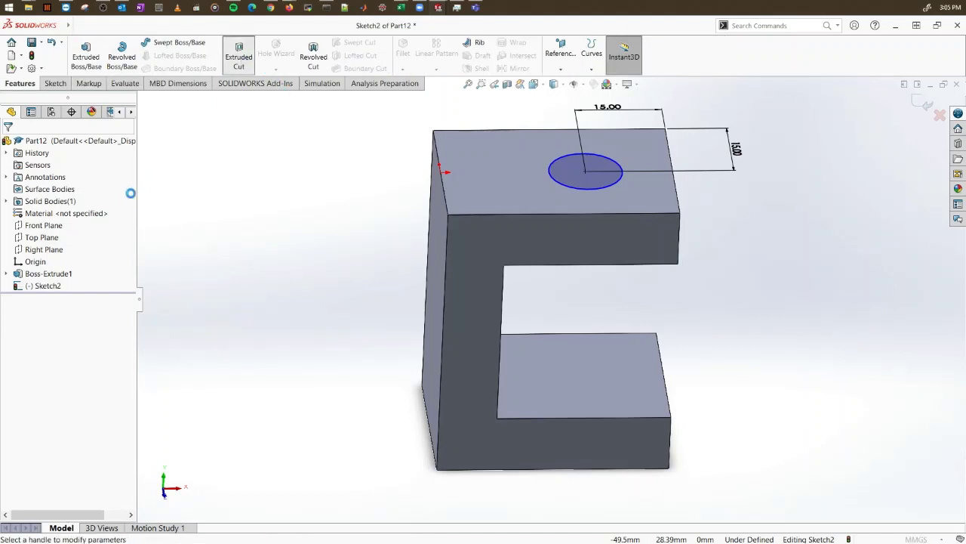
{"action": "left_click", "coordinate": [67, 213]}
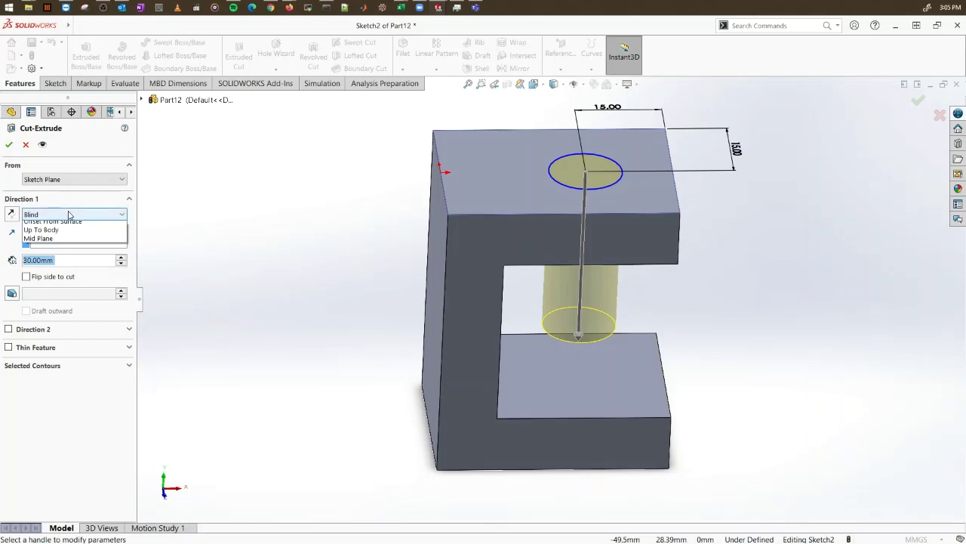
{"action": "left_click", "coordinate": [45, 232]}
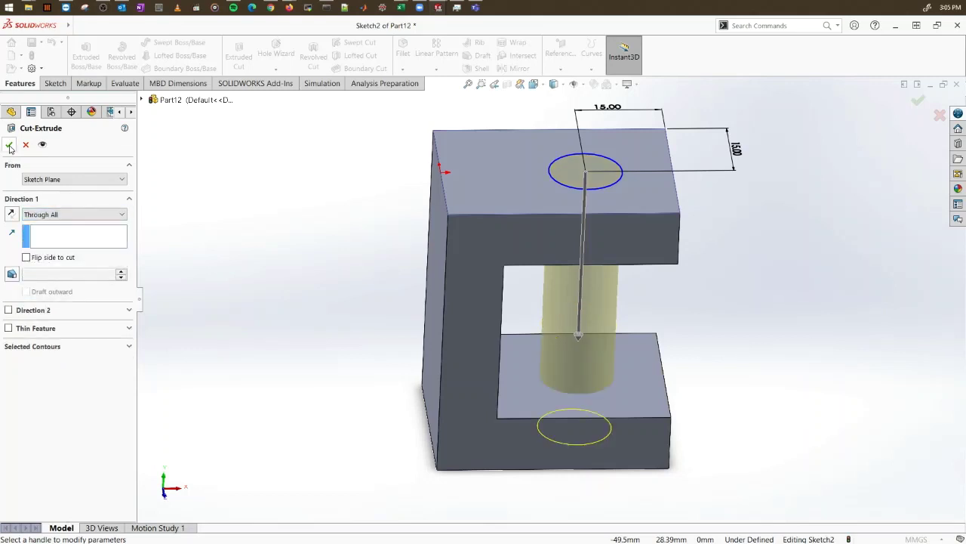
{"action": "left_click", "coordinate": [9, 145]}
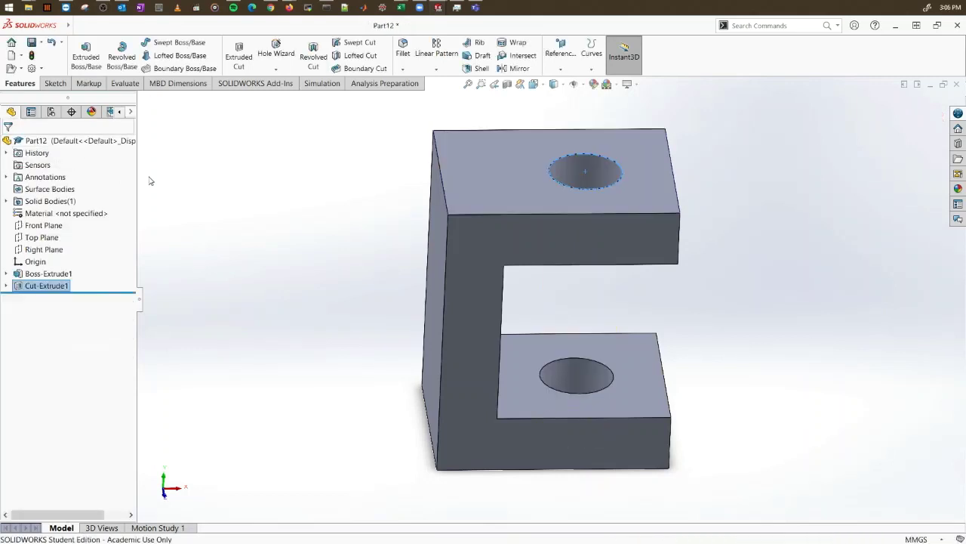
{"action": "left_click", "coordinate": [324, 267]}
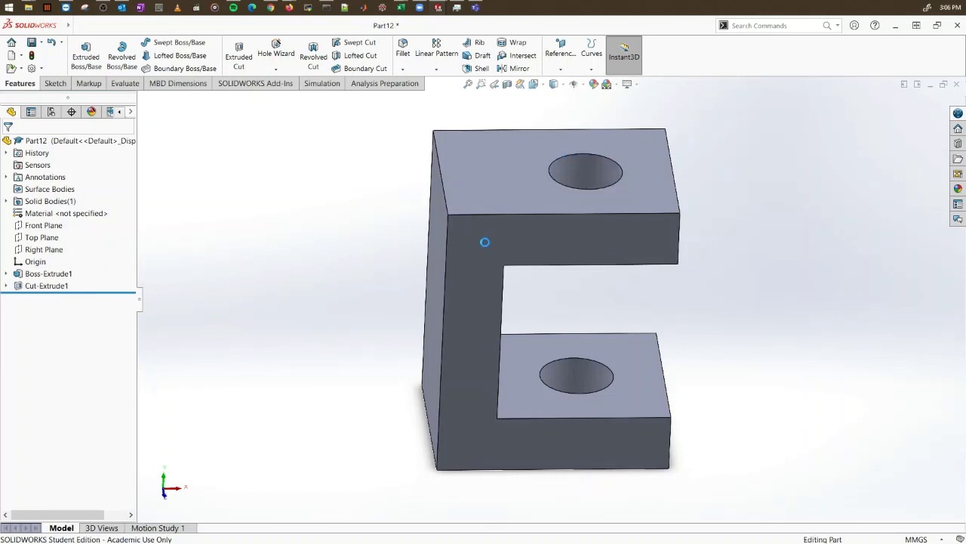
Step: Save the bracket part in the Tutorial folder under the file name 2
{"action": "key", "text": "ctrl+s"}
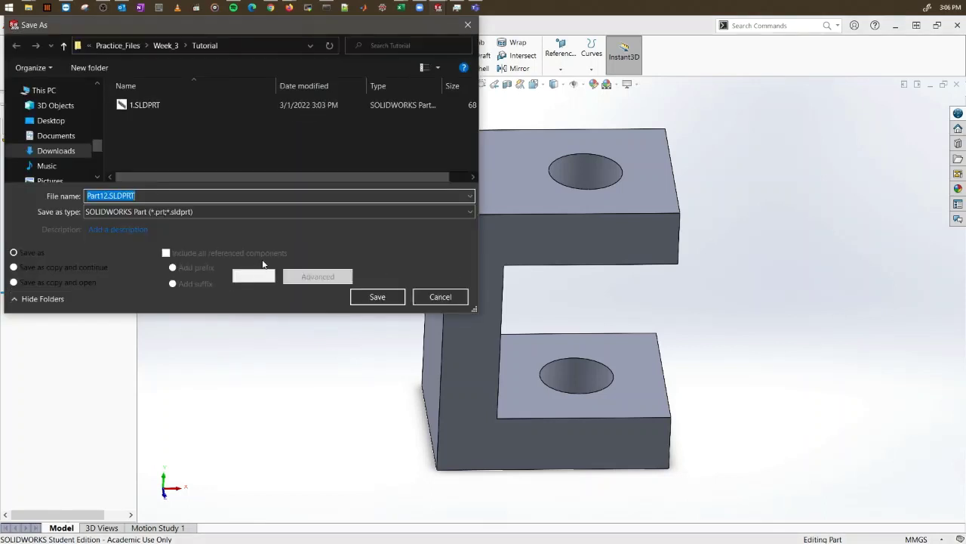
{"action": "type", "text": "2"}
{"action": "key", "text": "Return"}
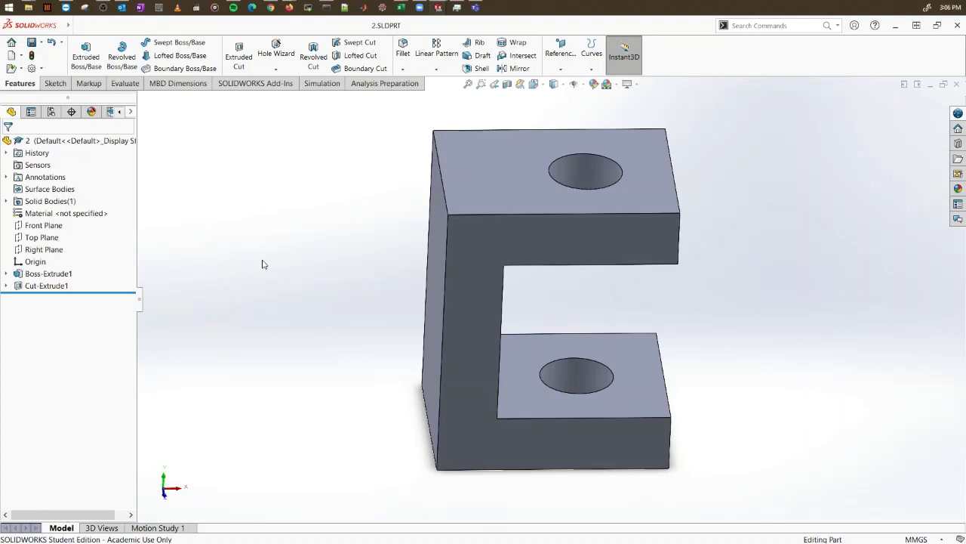
Step: Edit the hole's sketch, dimension the circle with a 10 mm diameter, and exit the sketch to update the cut
{"action": "left_click", "coordinate": [6, 285]}
{"action": "left_click", "coordinate": [57, 297]}
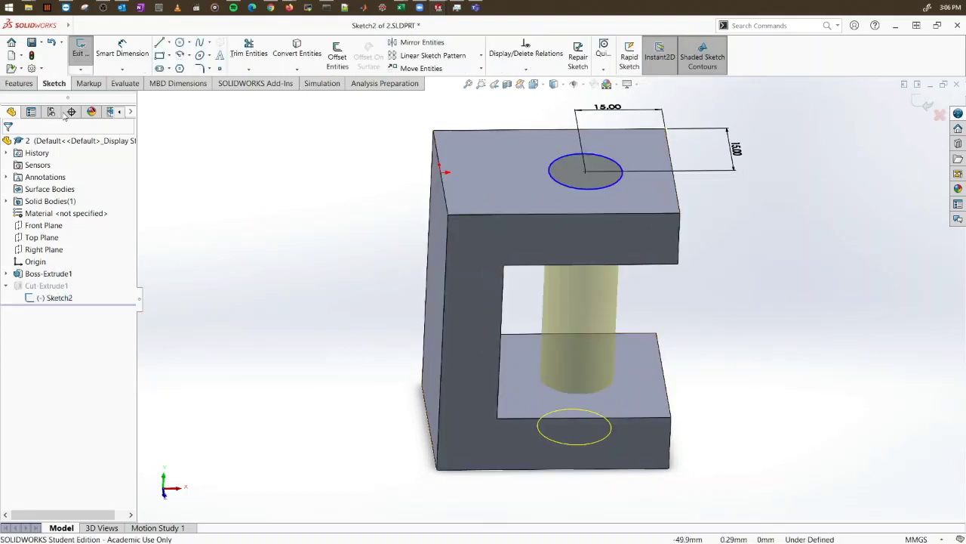
{"action": "left_click", "coordinate": [128, 52]}
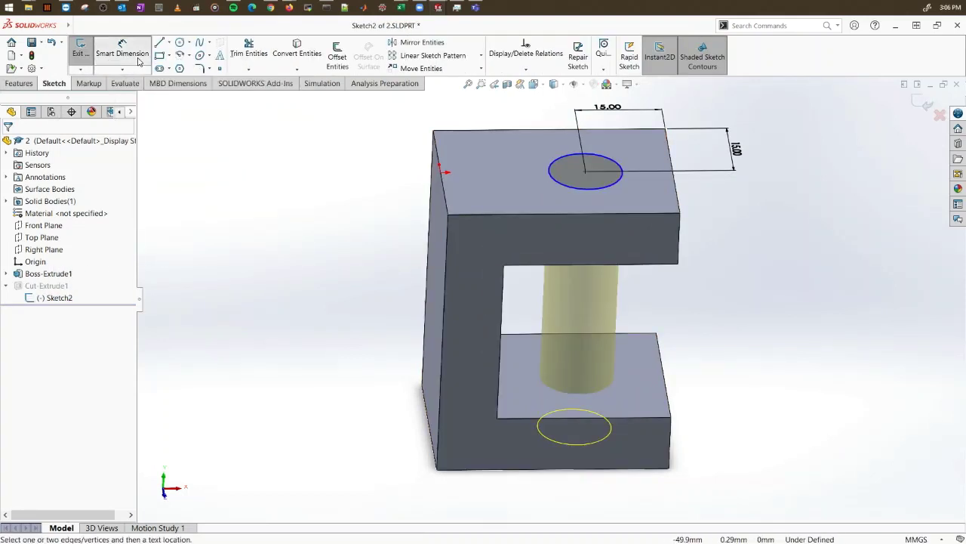
{"action": "left_click", "coordinate": [621, 186]}
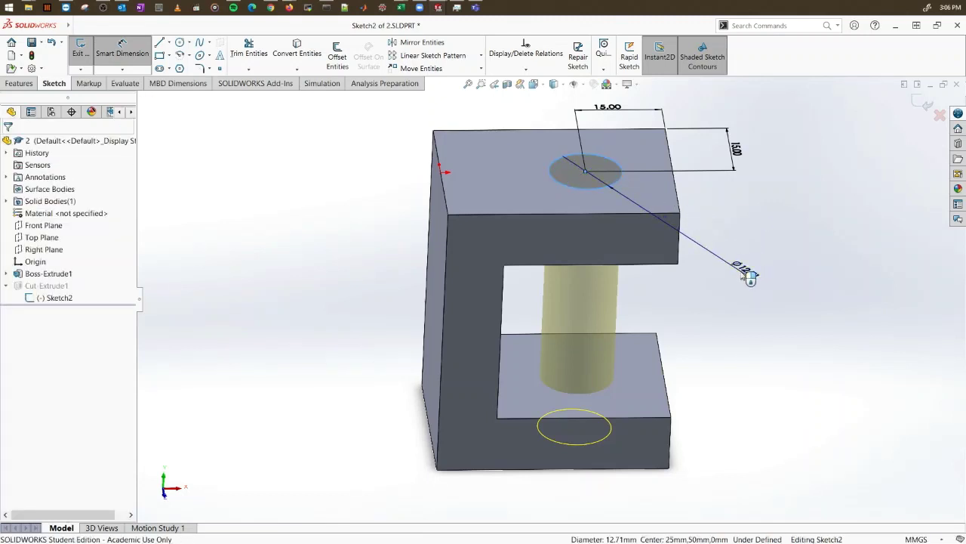
{"action": "left_click", "coordinate": [746, 271]}
{"action": "type", "text": "10"}
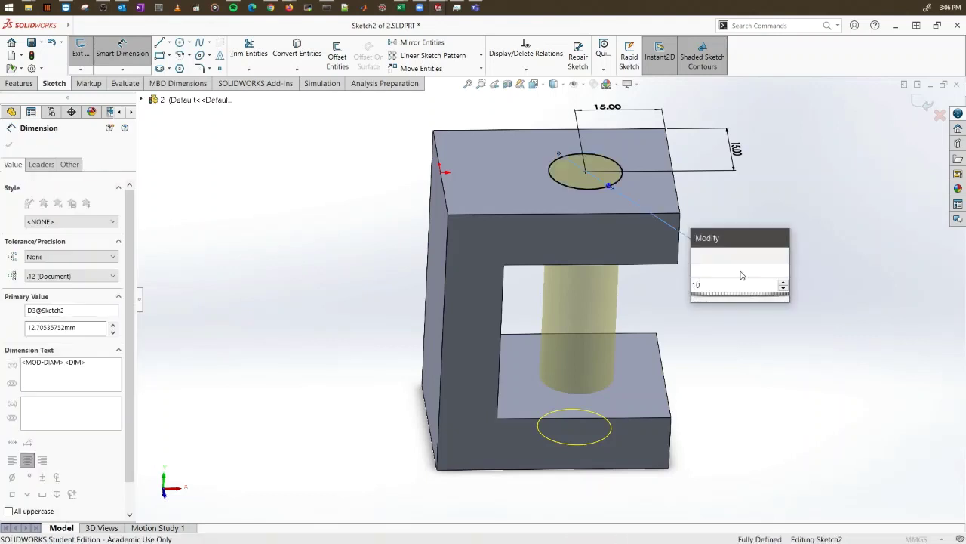
{"action": "key", "text": "Return"}
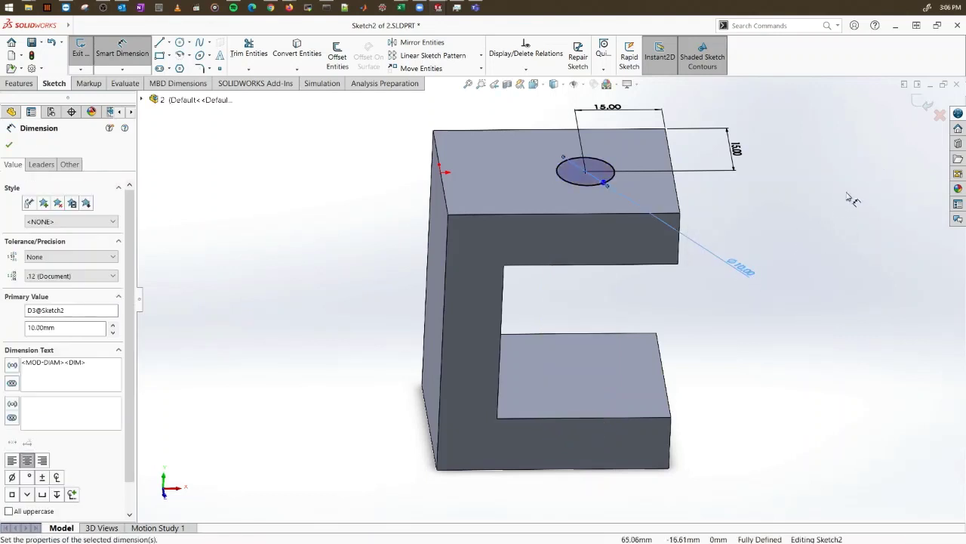
{"action": "left_click", "coordinate": [927, 104]}
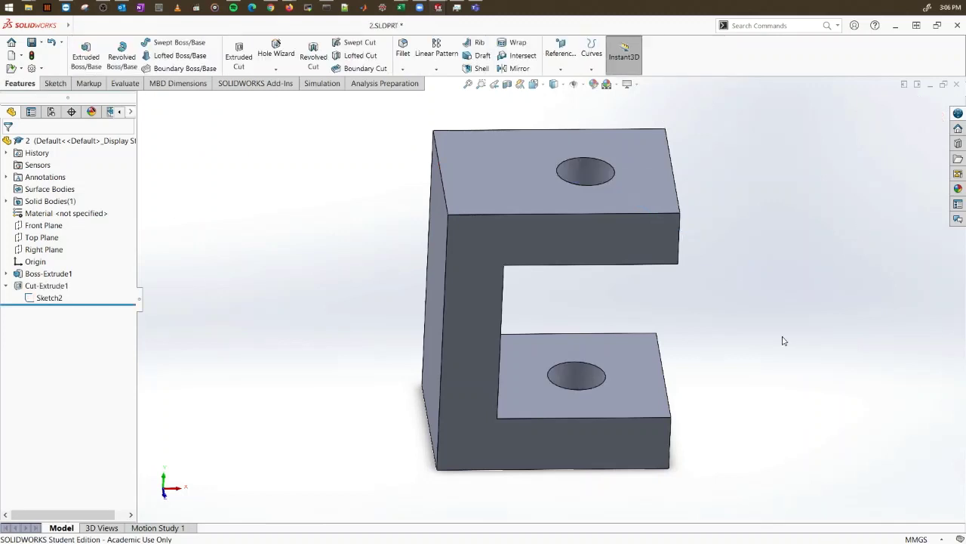
{"action": "middle_click_drag", "start_coordinate": [784, 341], "coordinate": [738, 342]}
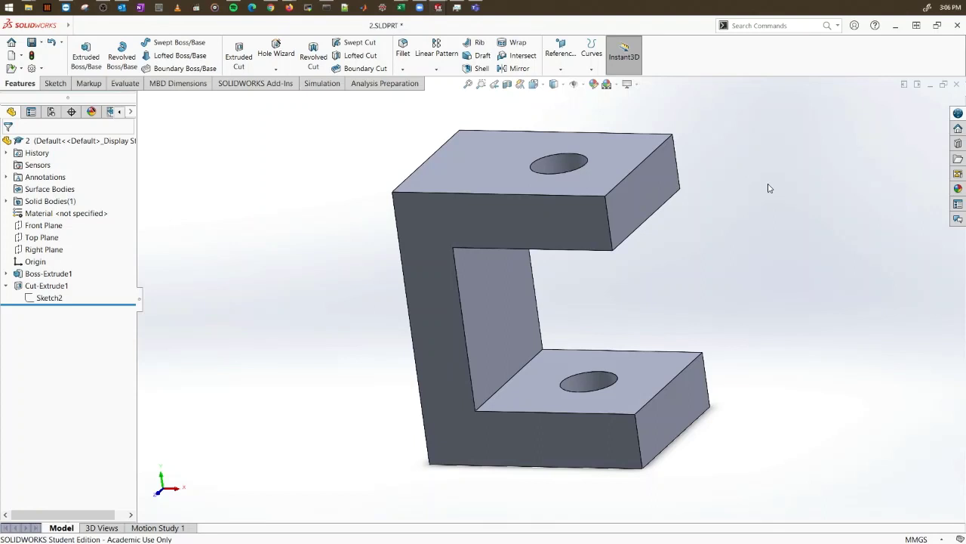
Step: Create a new part document and start a sketch on its Front Plane
{"action": "key", "text": "ctrl+n"}
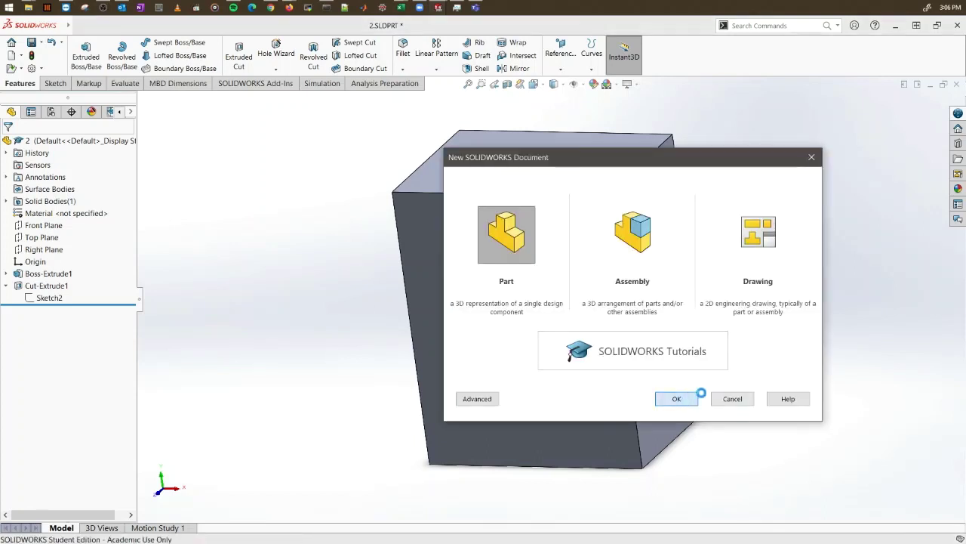
{"action": "left_click", "coordinate": [698, 393]}
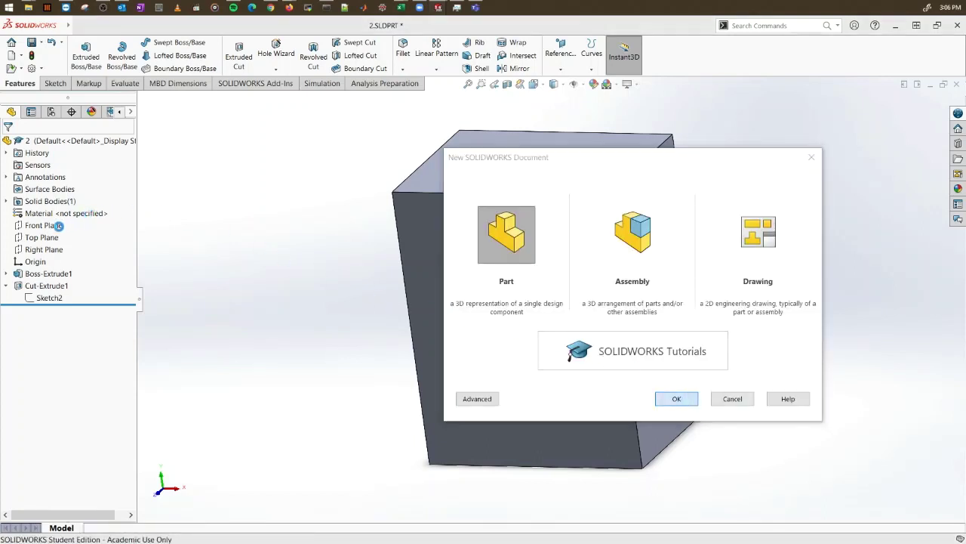
{"action": "left_click", "coordinate": [41, 225]}
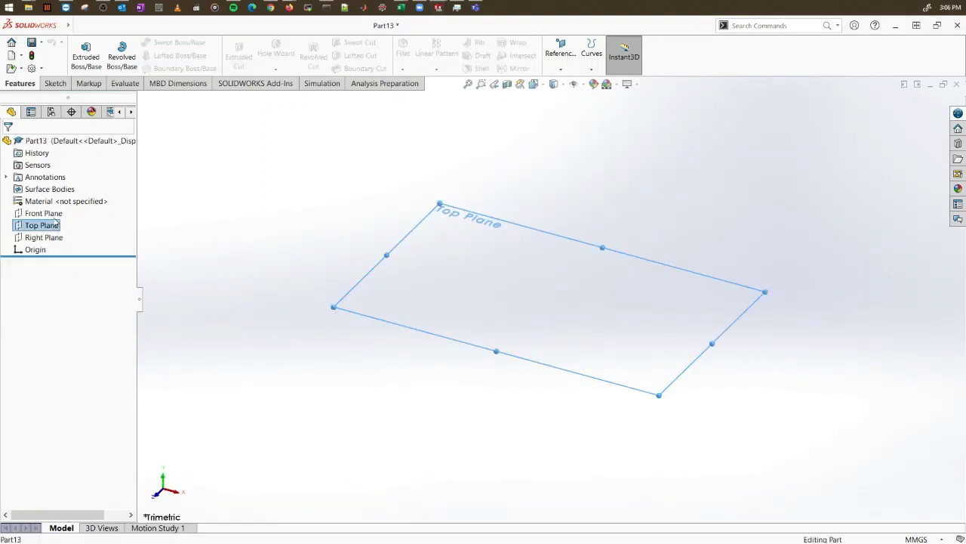
{"action": "right_click", "coordinate": [45, 225]}
{"action": "right_click", "coordinate": [43, 213]}
{"action": "left_click", "coordinate": [70, 197]}
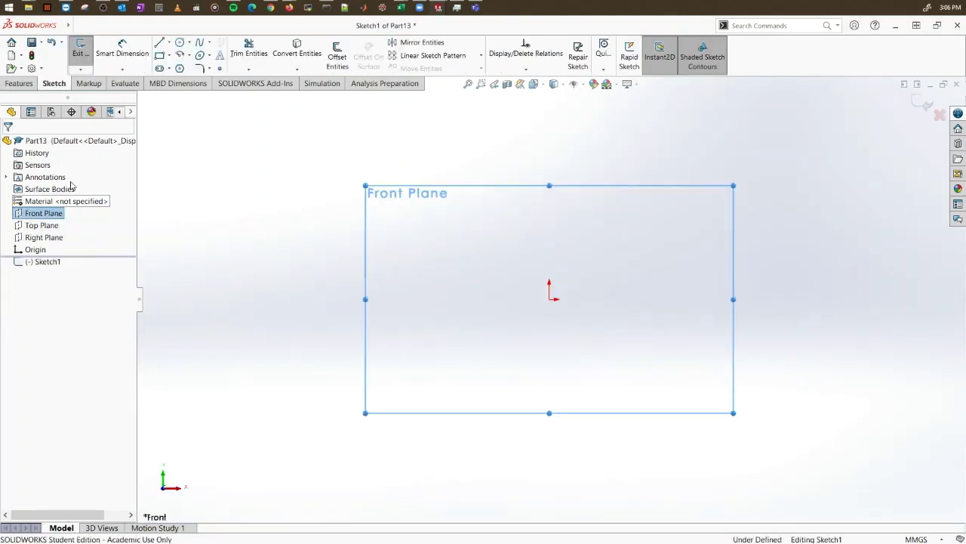
Step: Sketch a circle centred on the origin and dimension it with a 10 mm diameter
{"action": "left_click", "coordinate": [179, 42]}
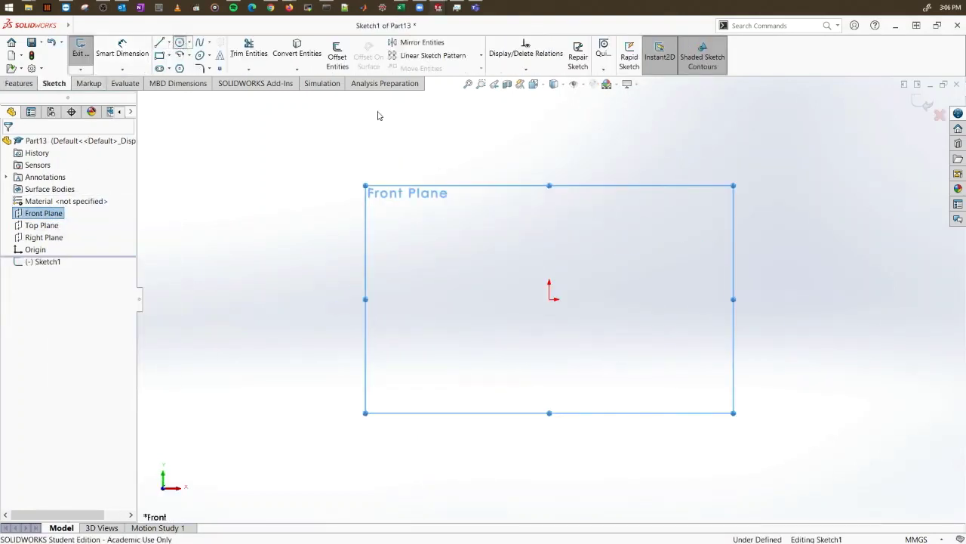
{"action": "left_click", "coordinate": [550, 300]}
{"action": "left_click", "coordinate": [600, 343]}
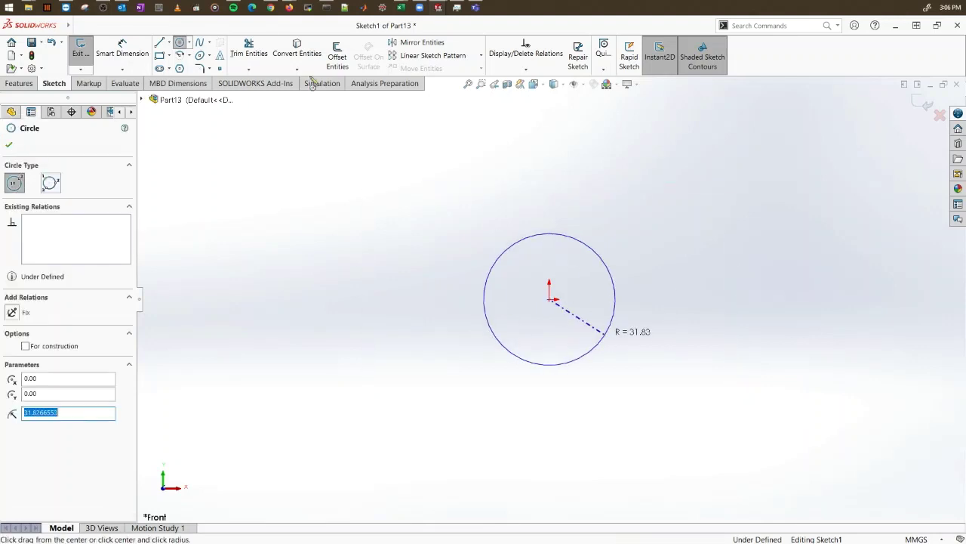
{"action": "key", "text": "Escape"}
{"action": "key", "text": "d"}
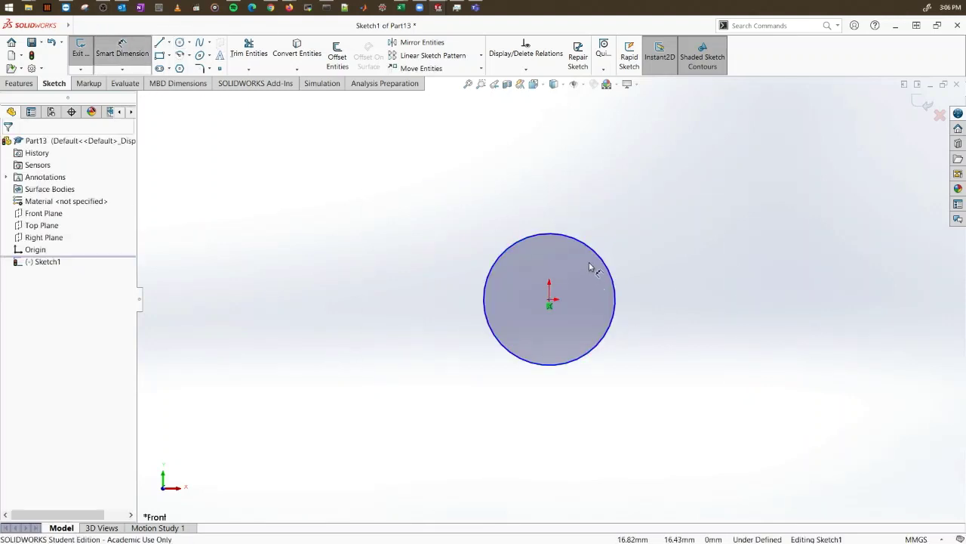
{"action": "left_click", "coordinate": [600, 262]}
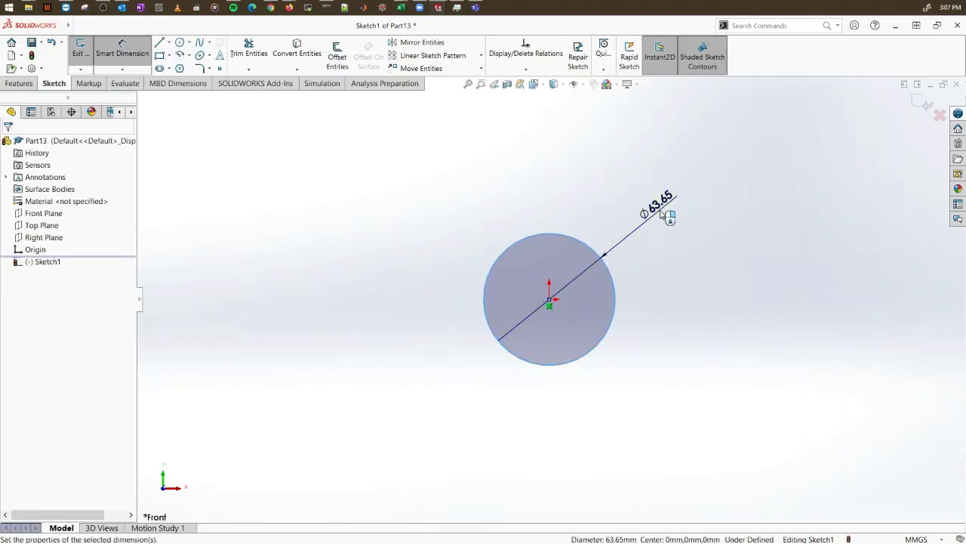
{"action": "left_click", "coordinate": [662, 215]}
{"action": "key", "text": "Return"}
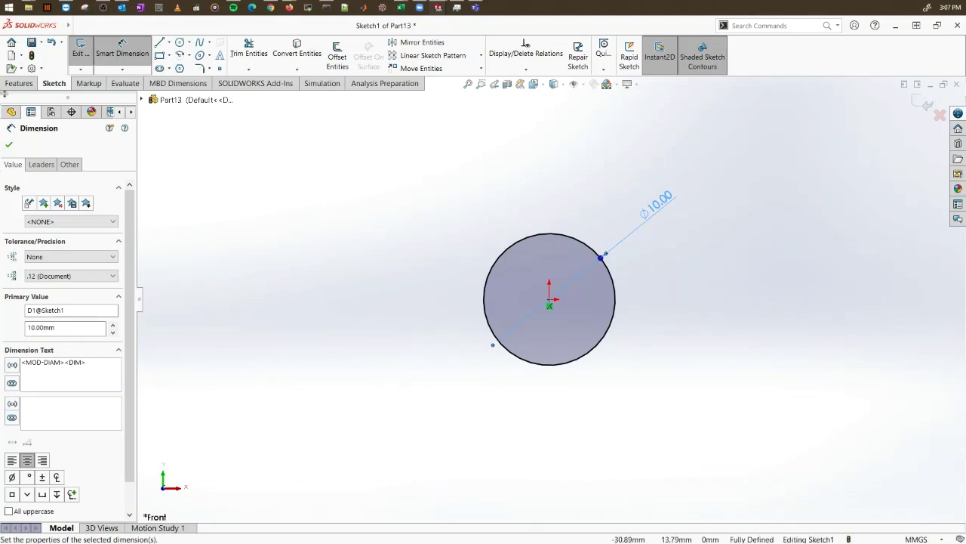
Step: Extrude the circle as a boss with a Blind depth of 20 mm
{"action": "left_click", "coordinate": [19, 83]}
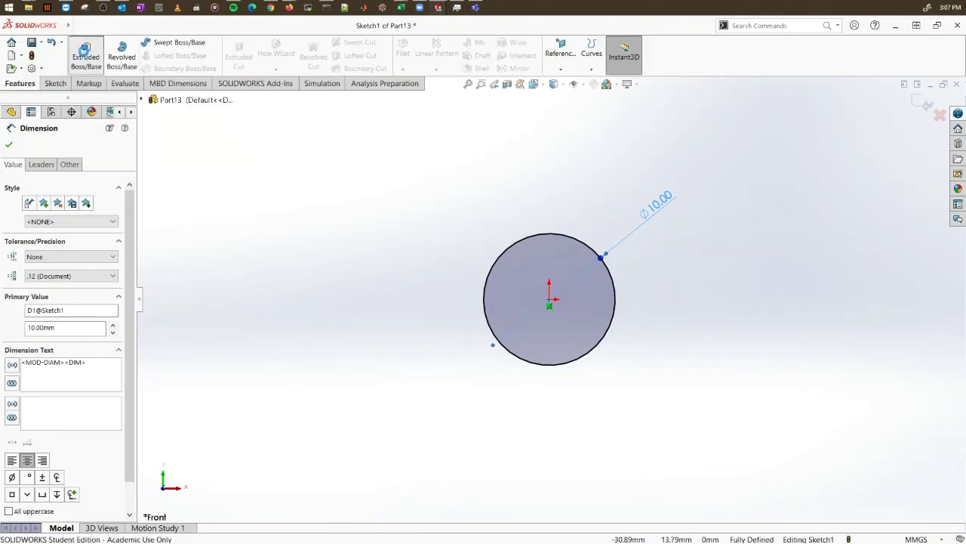
{"action": "left_click", "coordinate": [84, 52]}
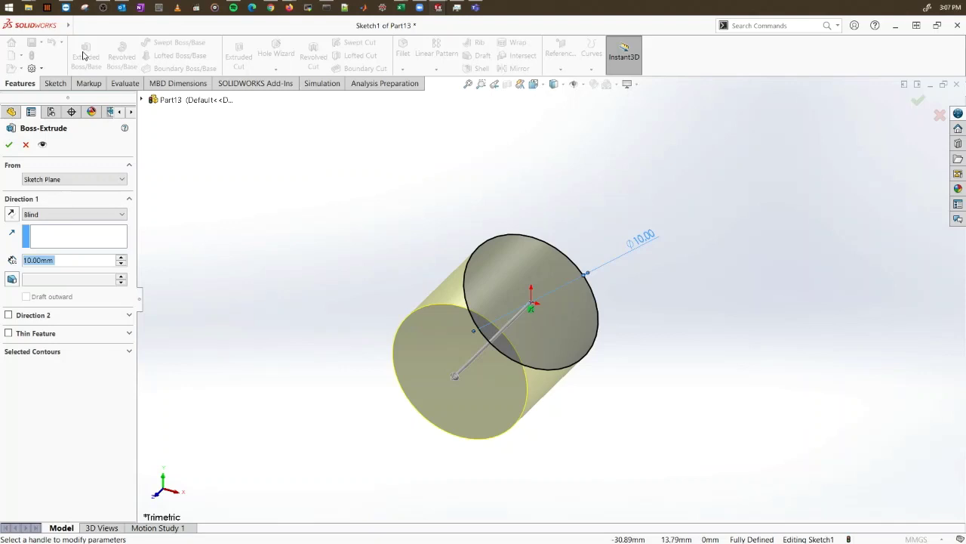
{"action": "type", "text": "20"}
{"action": "key", "text": "Return"}
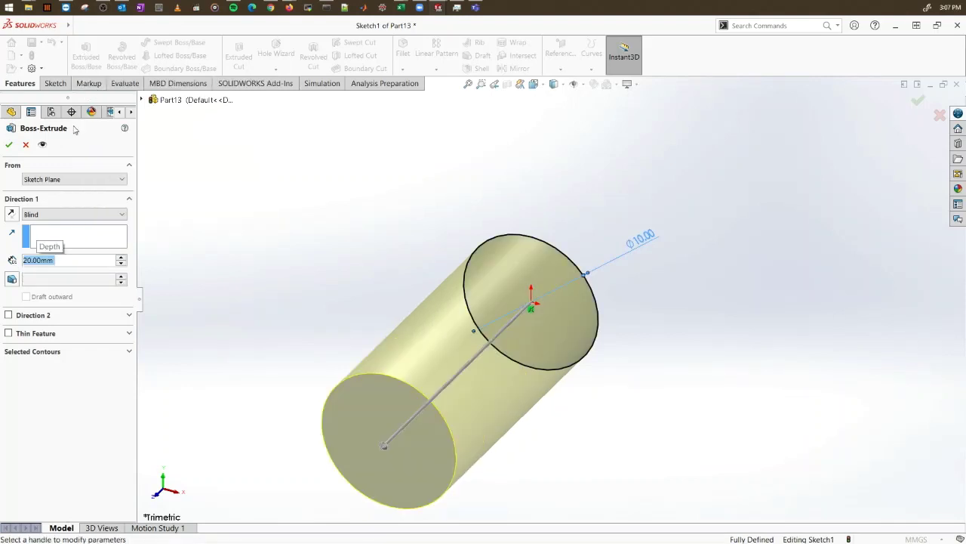
{"action": "left_click", "coordinate": [10, 144]}
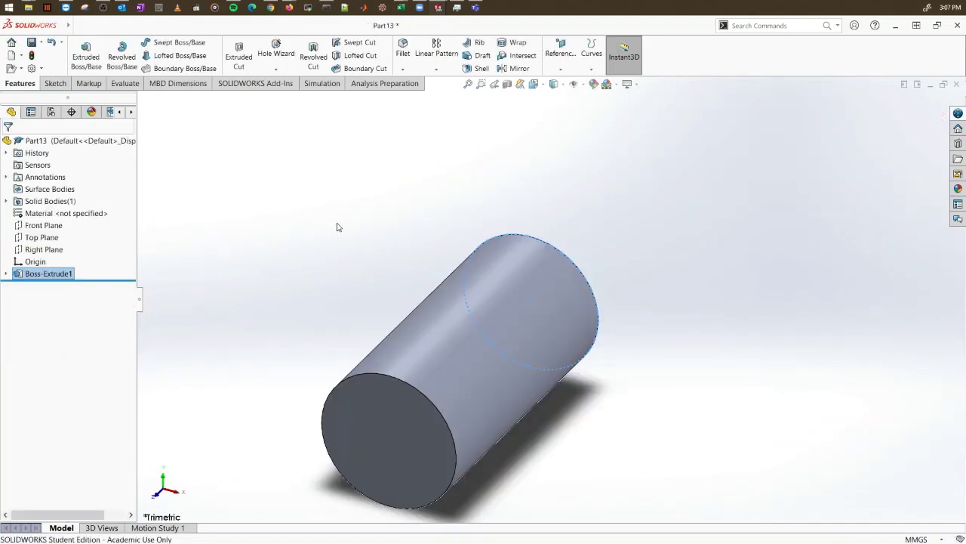
{"action": "left_click", "coordinate": [337, 228]}
Step: Save the cylinder part in the Tutorial folder under the file name pin
{"action": "scroll", "coordinate": [337, 228], "scroll_direction": "down", "scroll_amount": 3}
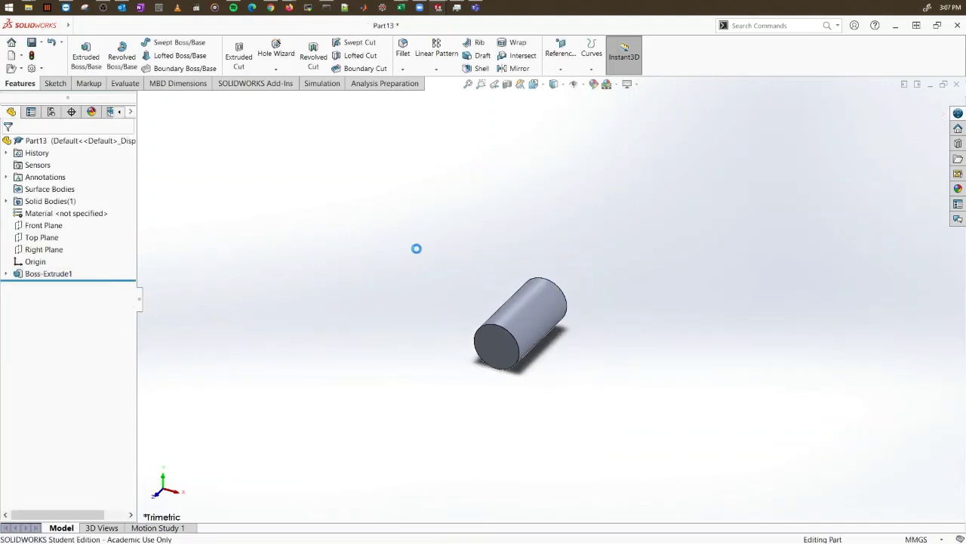
{"action": "key", "text": "ctrl+s"}
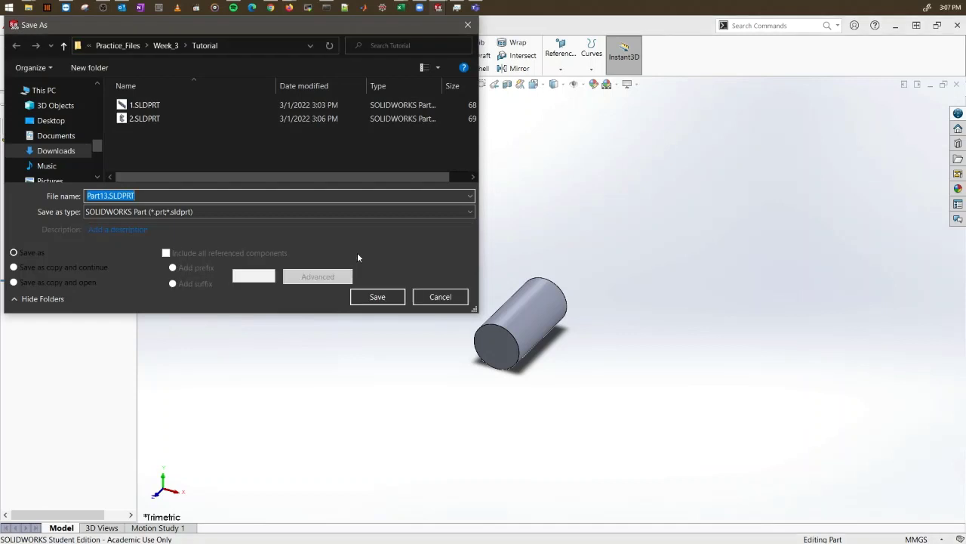
{"action": "type", "text": "pin"}
{"action": "key", "text": "Return"}
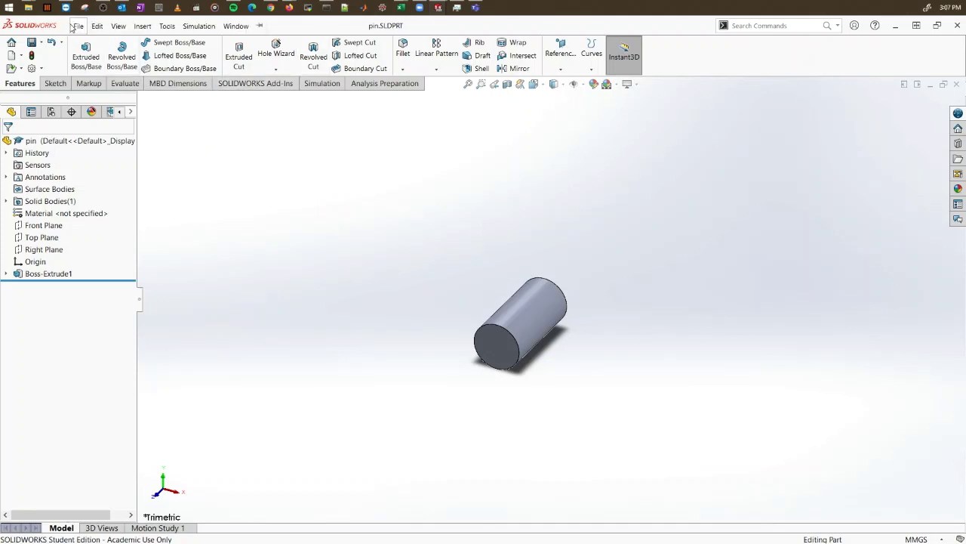
Step: Create a new assembly document and dismiss the Begin Assembly prompt without inserting a component
{"action": "left_click", "coordinate": [78, 27]}
{"action": "left_click", "coordinate": [96, 43]}
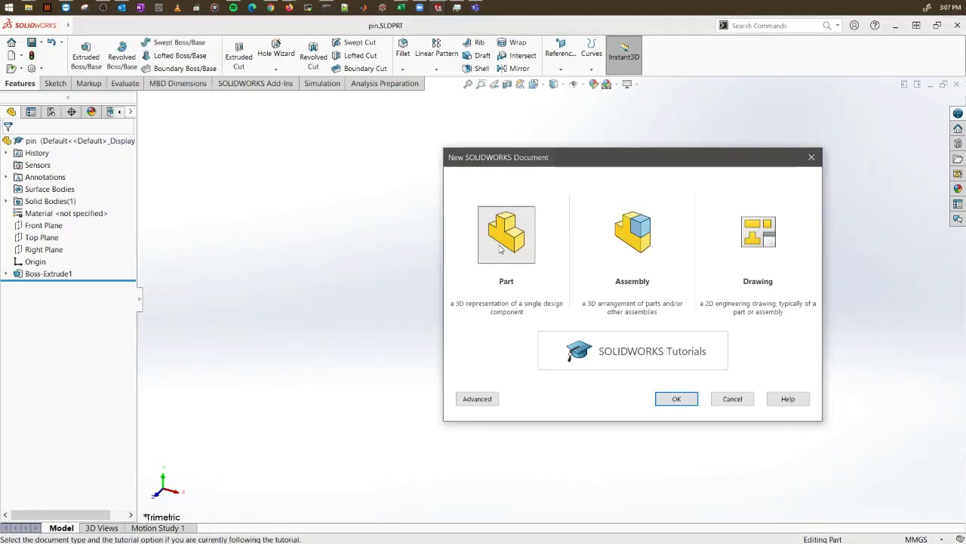
{"action": "left_click", "coordinate": [637, 245]}
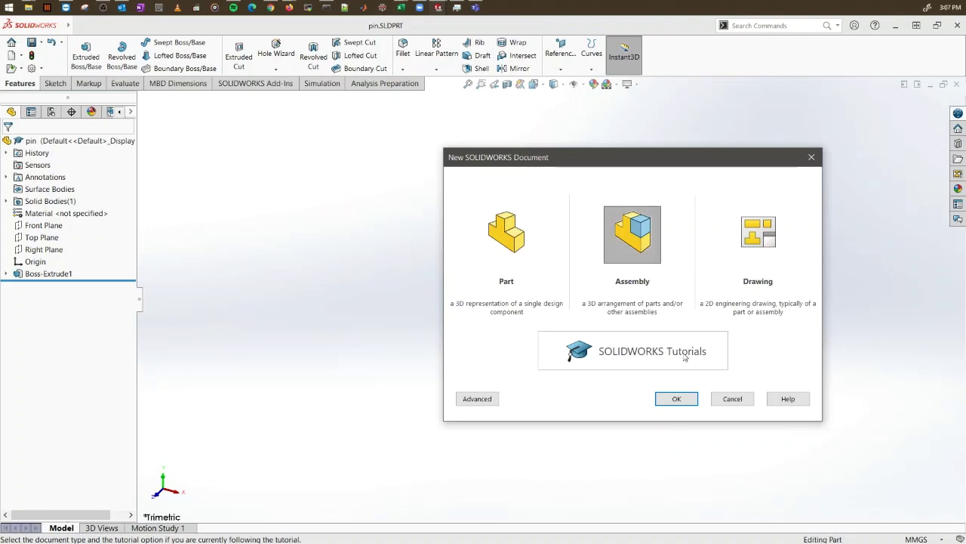
{"action": "left_click", "coordinate": [679, 398]}
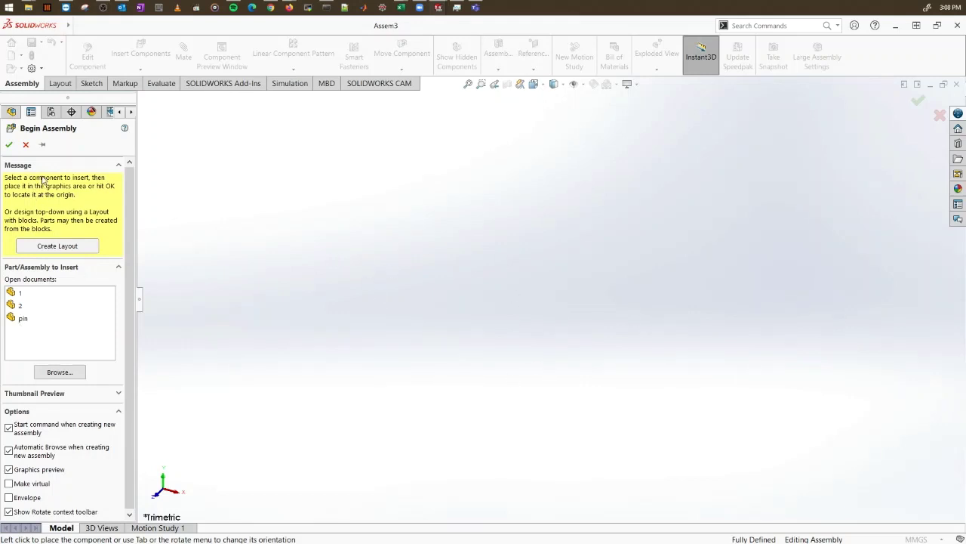
{"action": "left_click", "coordinate": [26, 145]}
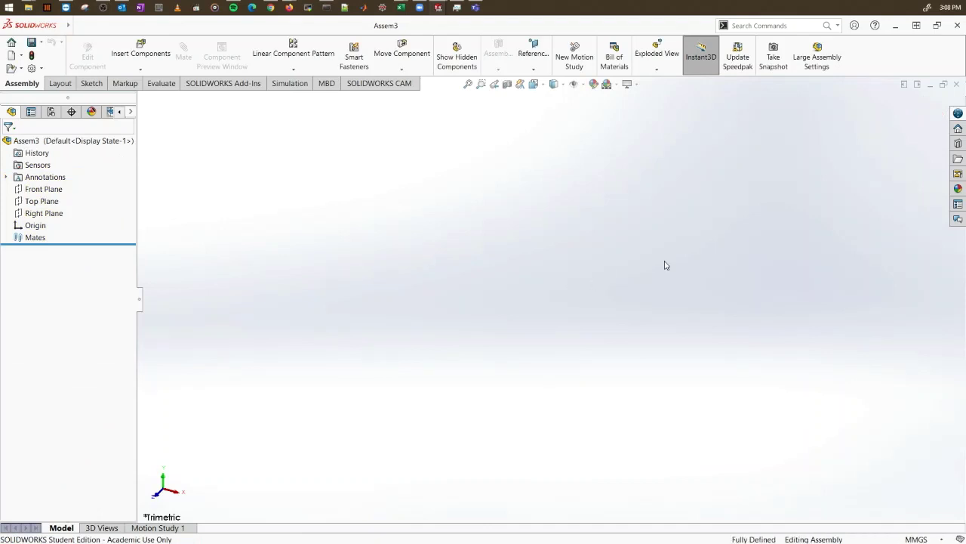
Step: Insert parts 1, 2 and pin together, placing the bracket away from the plate and the pin between them
{"action": "left_click", "coordinate": [154, 67]}
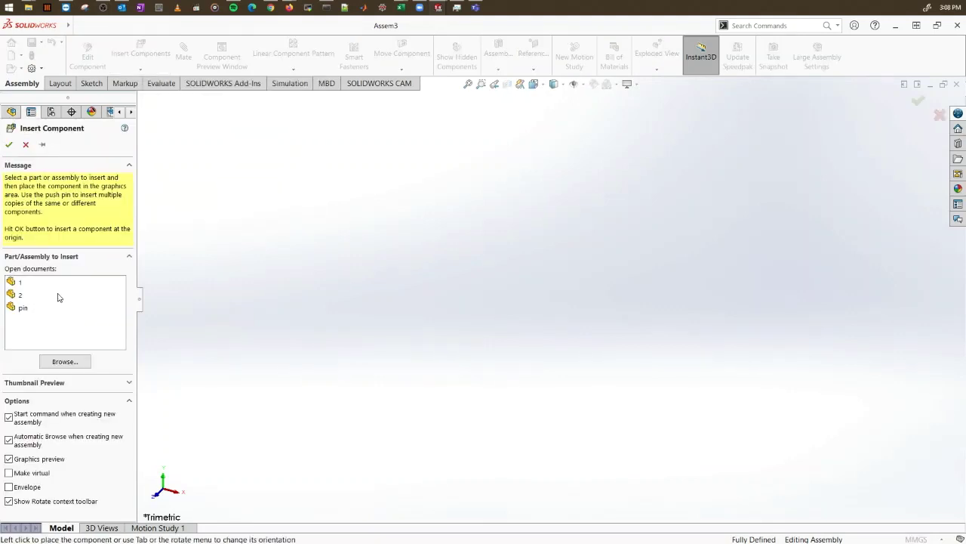
{"action": "left_click", "coordinate": [65, 361]}
{"action": "left_click_drag", "start_coordinate": [491, 279], "coordinate": [427, 195]}
{"action": "left_click", "coordinate": [665, 391]}
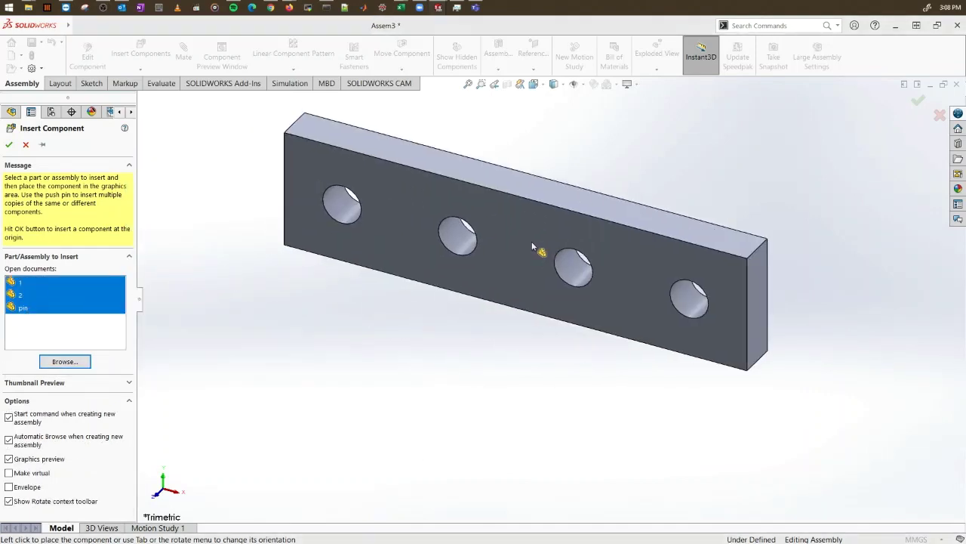
{"action": "left_click", "coordinate": [627, 242]}
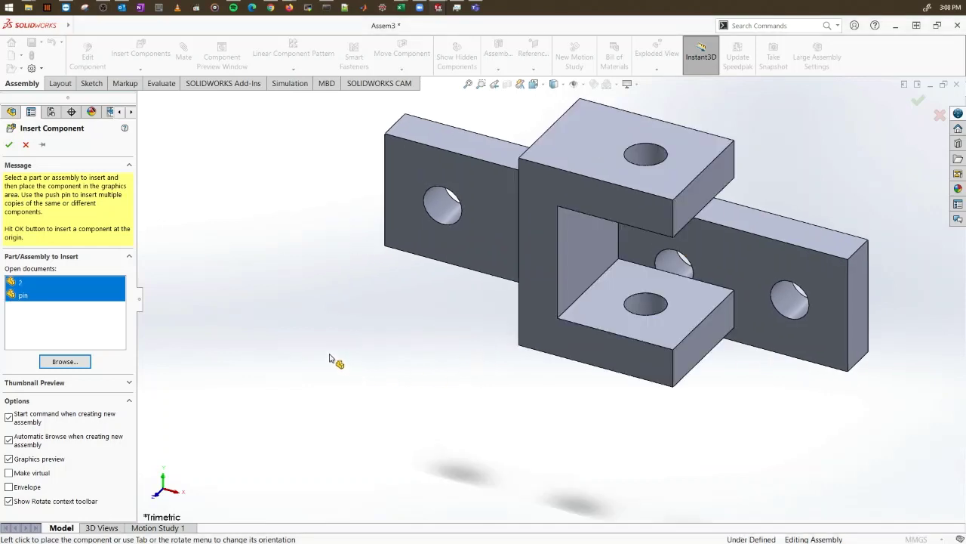
{"action": "scroll", "coordinate": [276, 381], "scroll_direction": "up", "scroll_amount": 5}
{"action": "left_click", "coordinate": [302, 314]}
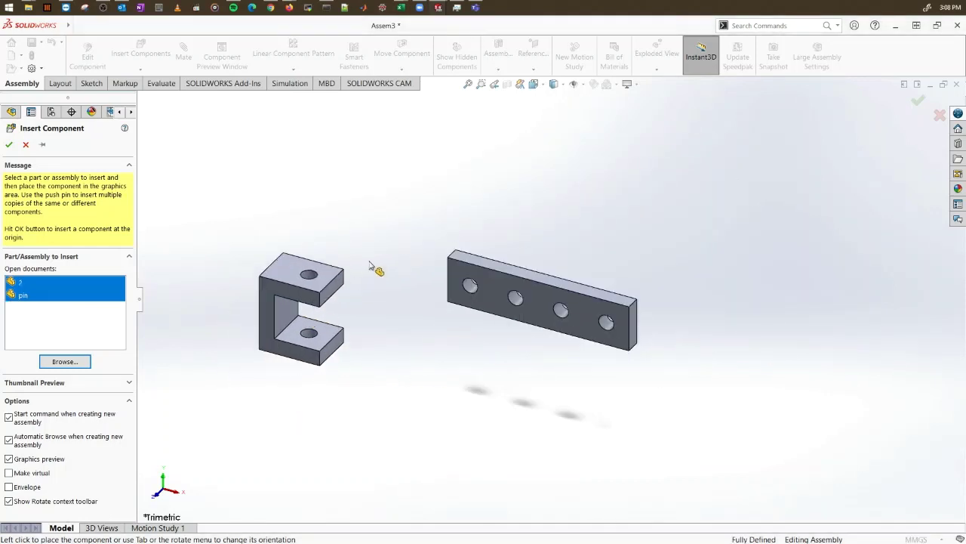
{"action": "left_click", "coordinate": [359, 278]}
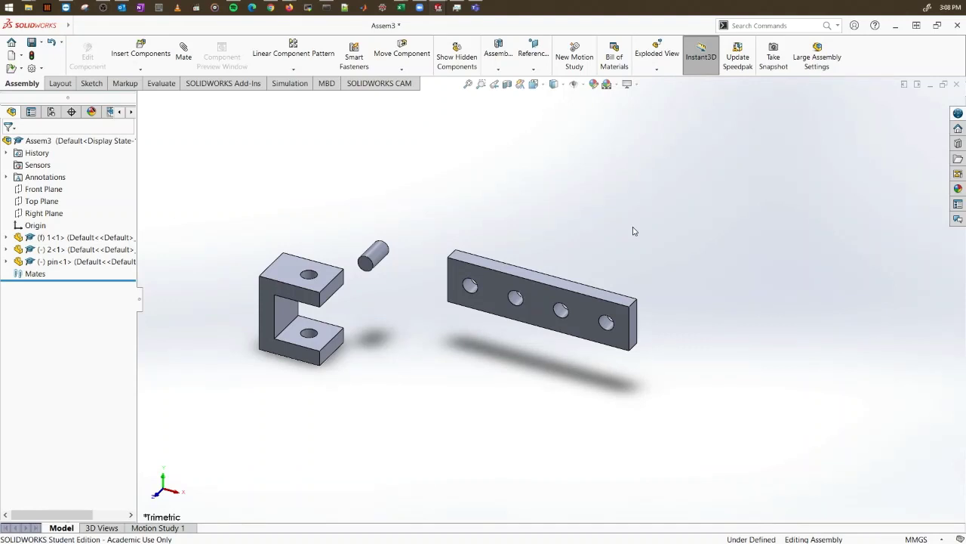
Step: Copy the pin component and place the second pin just above the first one
{"action": "left_click", "coordinate": [381, 258]}
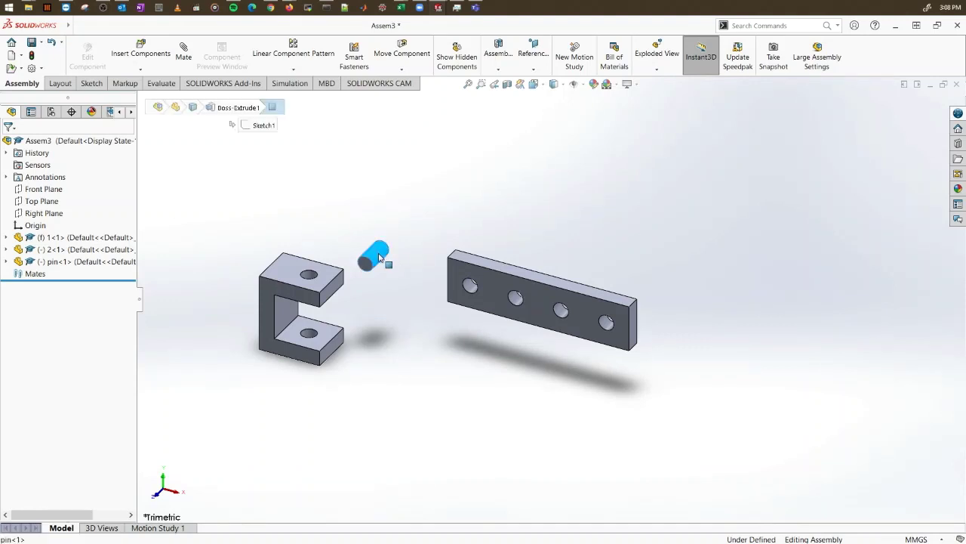
{"action": "left_click_drag", "start_coordinate": [381, 258], "coordinate": [355, 235], "text": "ctrl"}
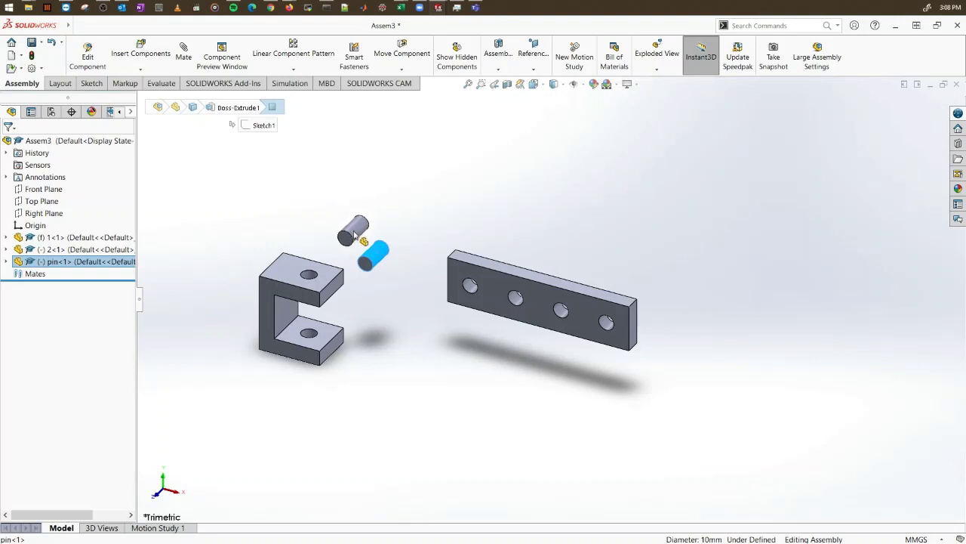
{"action": "left_click", "coordinate": [419, 219]}
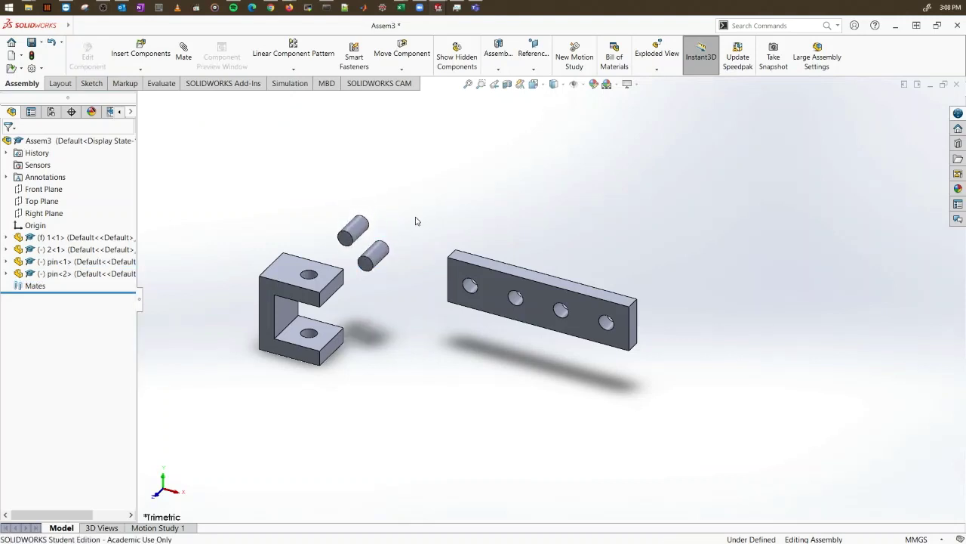
Step: Copy the four-hole plate to a spot above the original and the C-shaped bracket to a spot below the original
{"action": "left_click", "coordinate": [496, 281]}
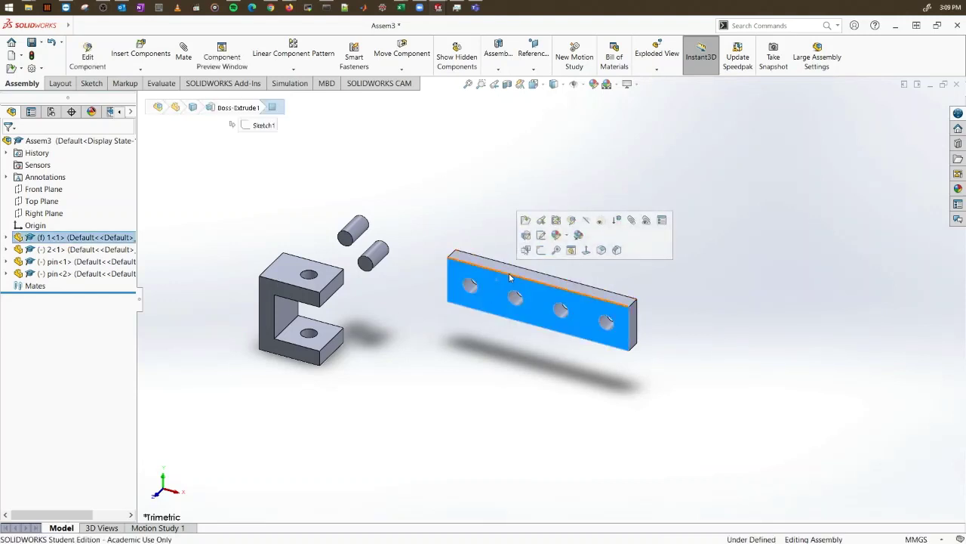
{"action": "left_click_drag", "start_coordinate": [509, 277], "coordinate": [551, 185], "text": "ctrl"}
{"action": "left_click", "coordinate": [467, 360]}
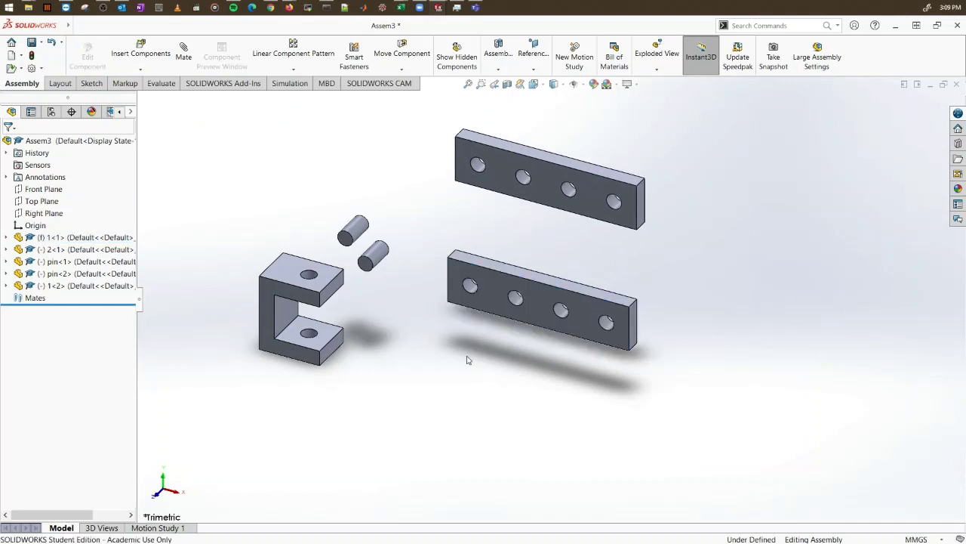
{"action": "left_click", "coordinate": [312, 292]}
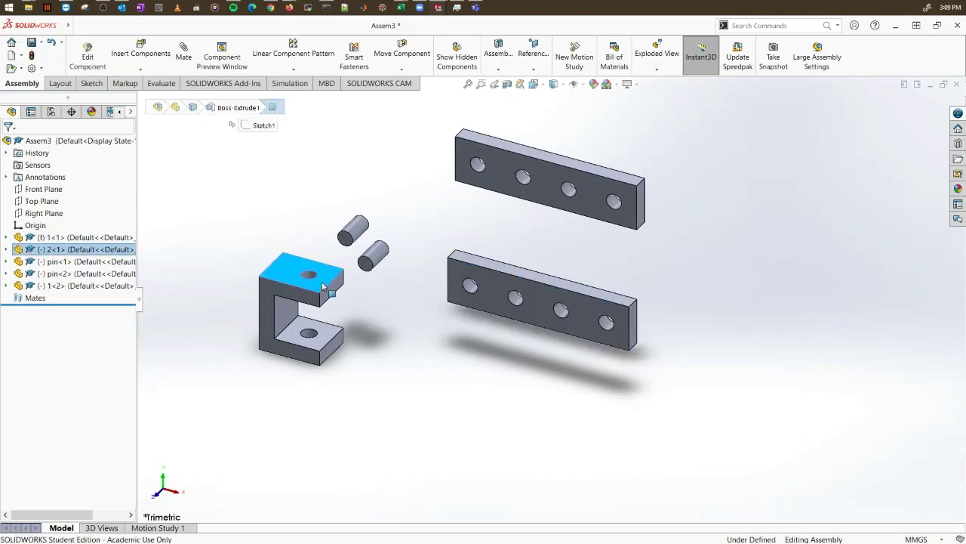
{"action": "left_click_drag", "start_coordinate": [313, 293], "coordinate": [249, 402], "text": "ctrl"}
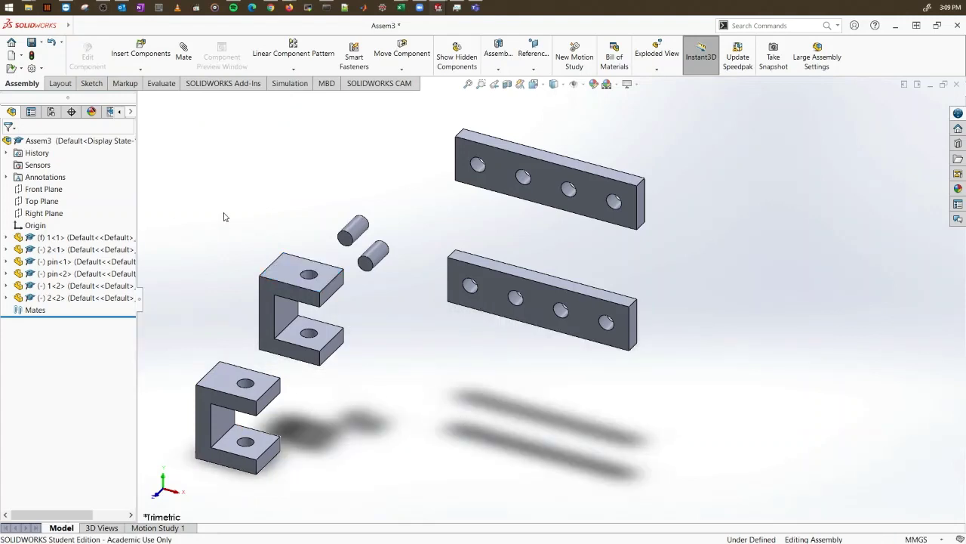
Step: Make two more copies of the upper pin and place them in the free space above the brackets
{"action": "left_click", "coordinate": [353, 229]}
{"action": "left_click_drag", "start_coordinate": [353, 228], "coordinate": [341, 178], "text": "ctrl"}
{"action": "left_click_drag", "start_coordinate": [357, 229], "coordinate": [285, 201], "text": "ctrl"}
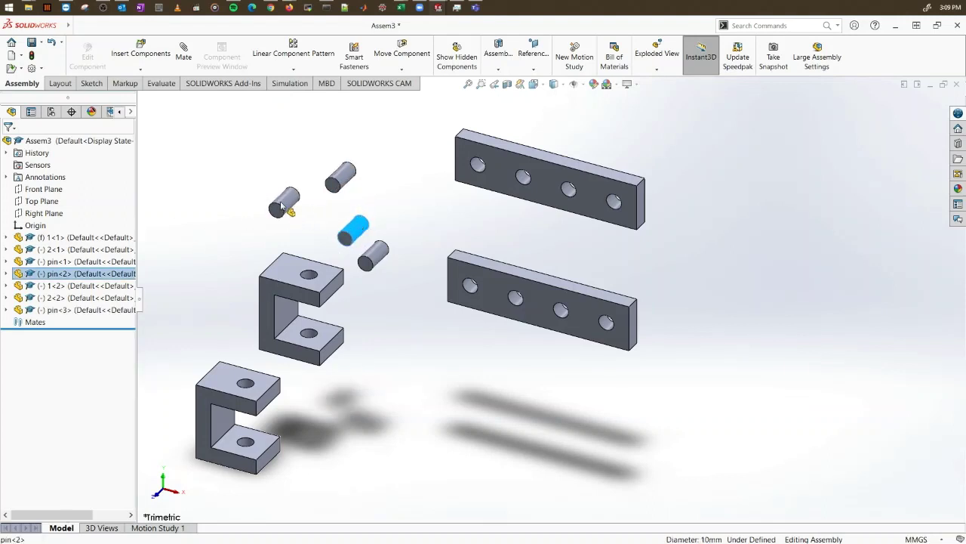
{"action": "left_click", "coordinate": [438, 201]}
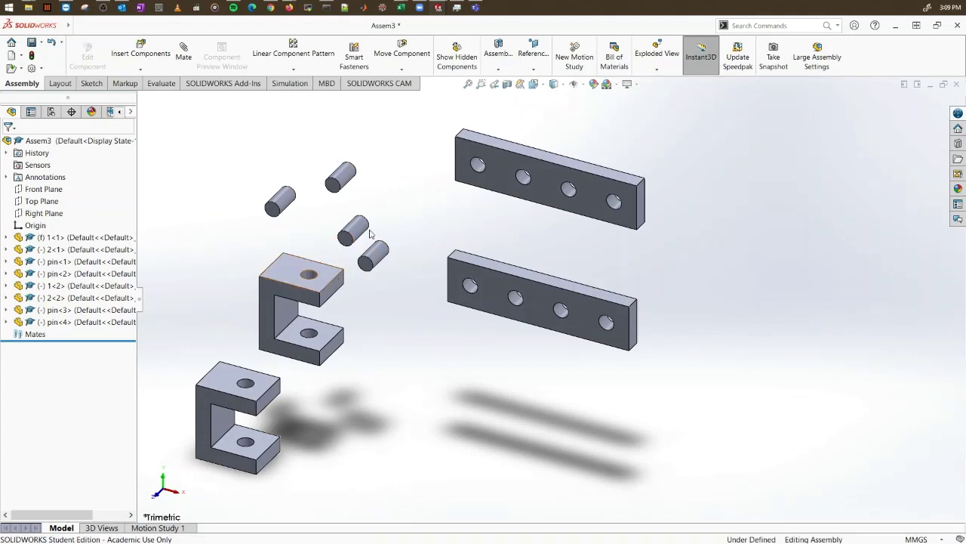
Step: Add a coincident mate between the upper bracket's outer holed face and the front face of the lower four-hole plate
{"action": "left_click", "coordinate": [181, 69]}
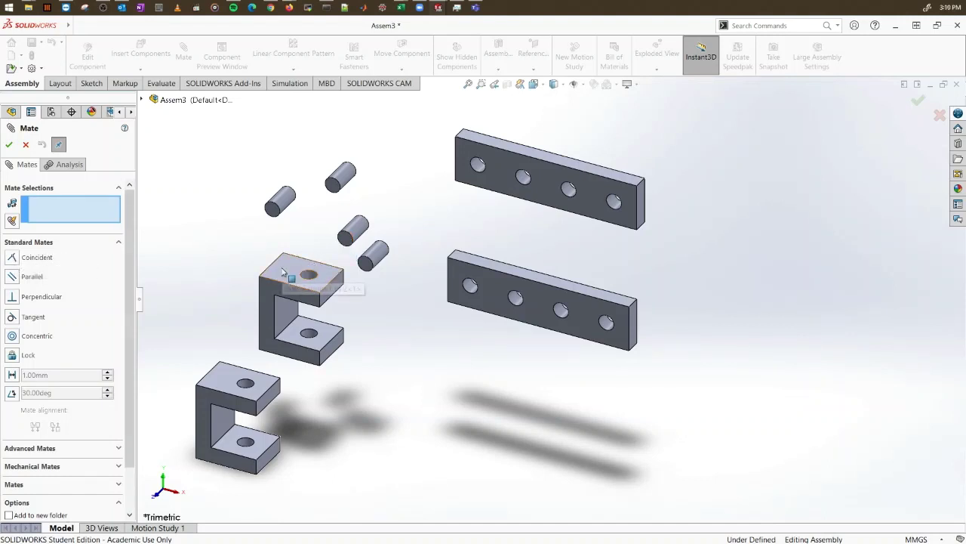
{"action": "left_click", "coordinate": [306, 271]}
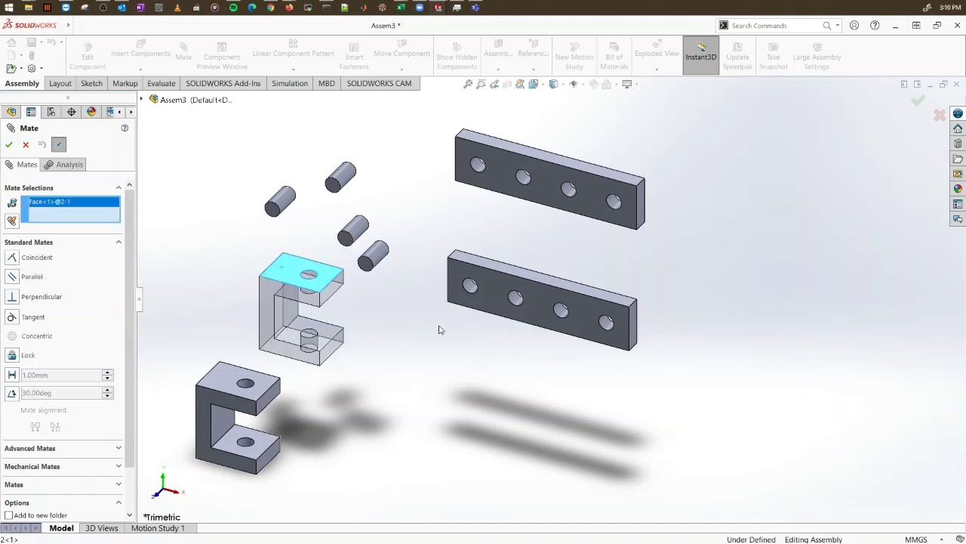
{"action": "left_click", "coordinate": [494, 279]}
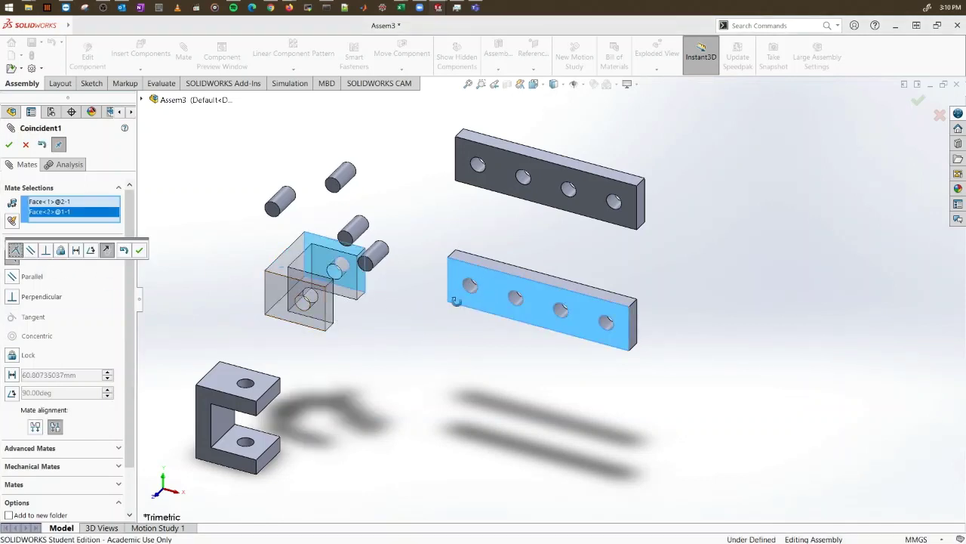
{"action": "middle_click_drag", "start_coordinate": [457, 302], "coordinate": [484, 423]}
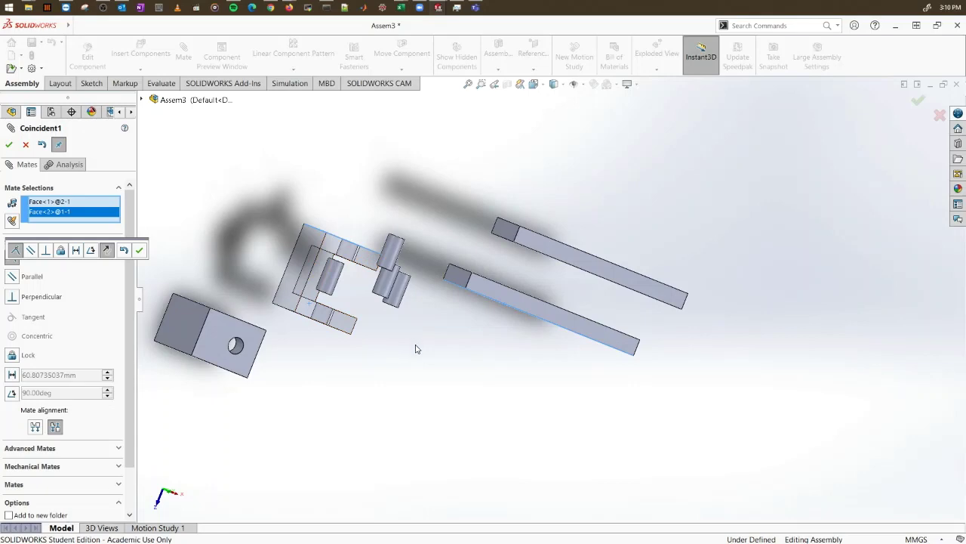
{"action": "middle_click_drag", "start_coordinate": [415, 348], "coordinate": [401, 261]}
{"action": "middle_click_drag", "start_coordinate": [281, 298], "coordinate": [404, 314]}
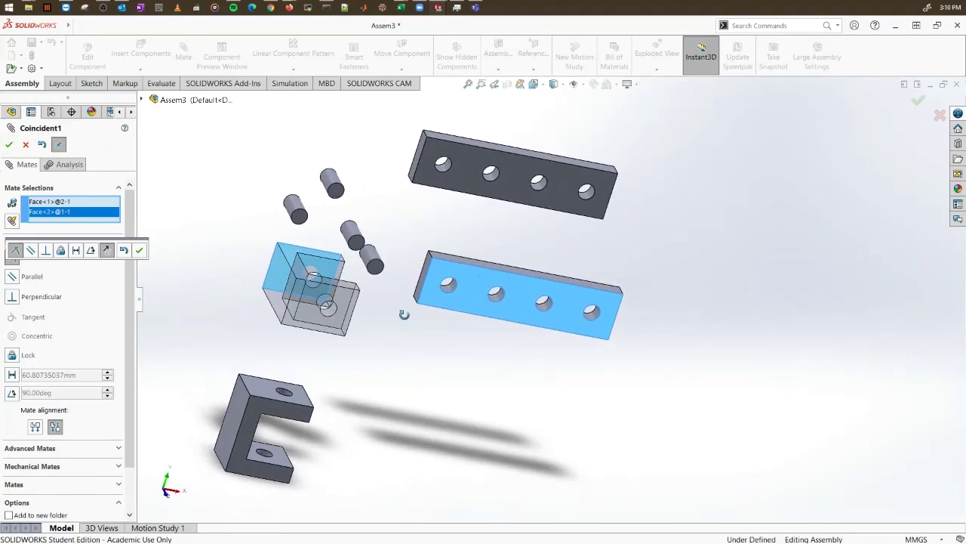
{"action": "left_click", "coordinate": [10, 144]}
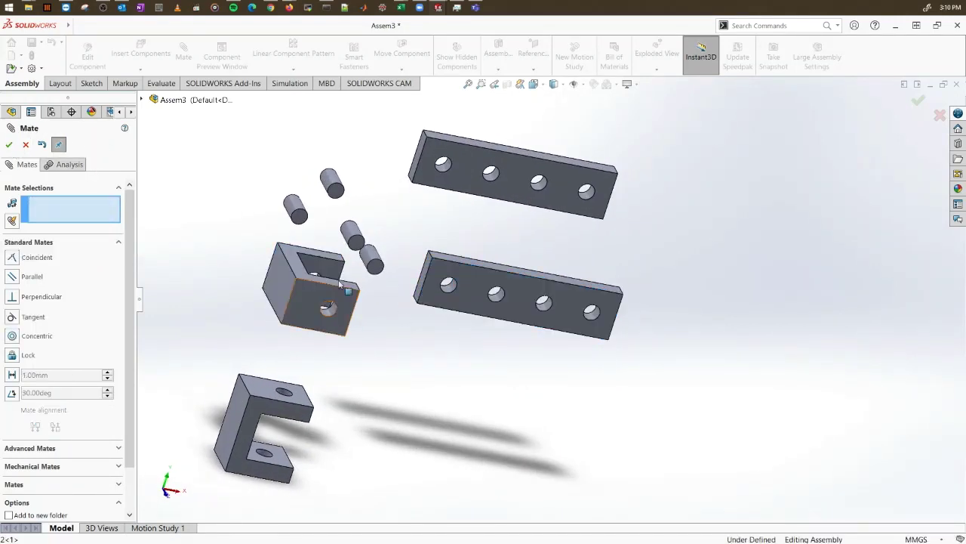
Step: Move the mated bracket to several positions along the plane of the plate's face to test its remaining freedom of movement
{"action": "left_click_drag", "start_coordinate": [340, 284], "coordinate": [582, 328]}
{"action": "middle_click_drag", "start_coordinate": [582, 328], "coordinate": [612, 423]}
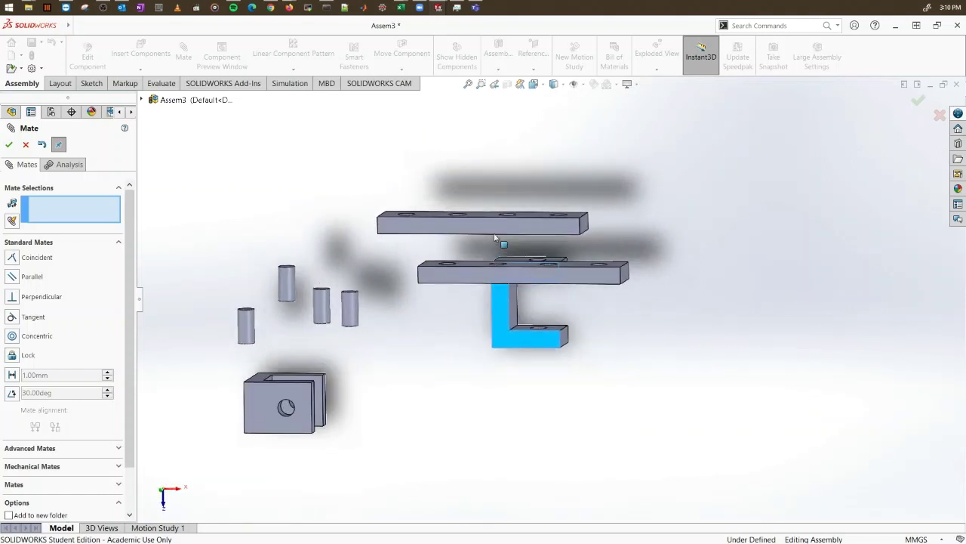
{"action": "left_click_drag", "start_coordinate": [496, 239], "coordinate": [428, 313]}
{"action": "middle_click_drag", "start_coordinate": [428, 313], "coordinate": [464, 275]}
{"action": "middle_click_drag", "start_coordinate": [532, 333], "coordinate": [596, 321]}
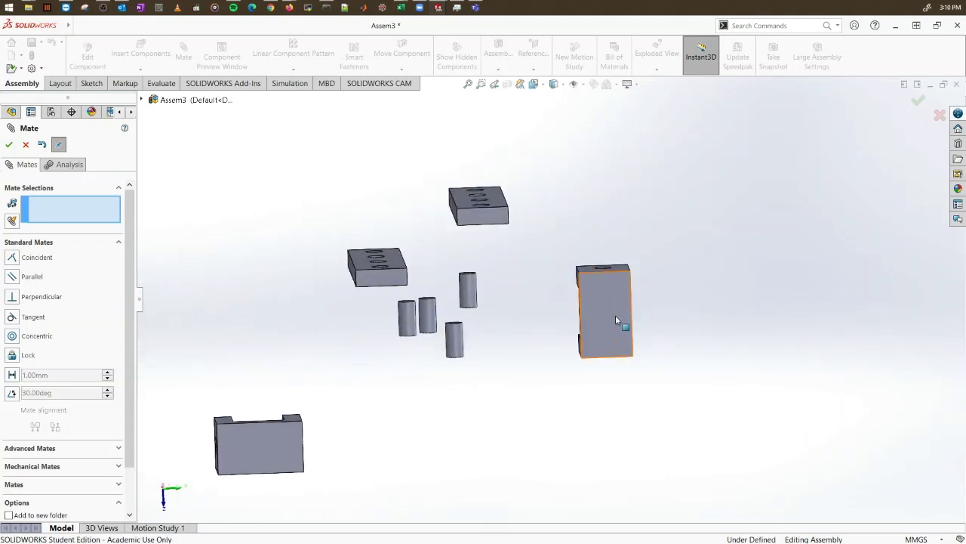
{"action": "left_click_drag", "start_coordinate": [615, 315], "coordinate": [593, 144]}
{"action": "middle_click_drag", "start_coordinate": [684, 269], "coordinate": [660, 291]}
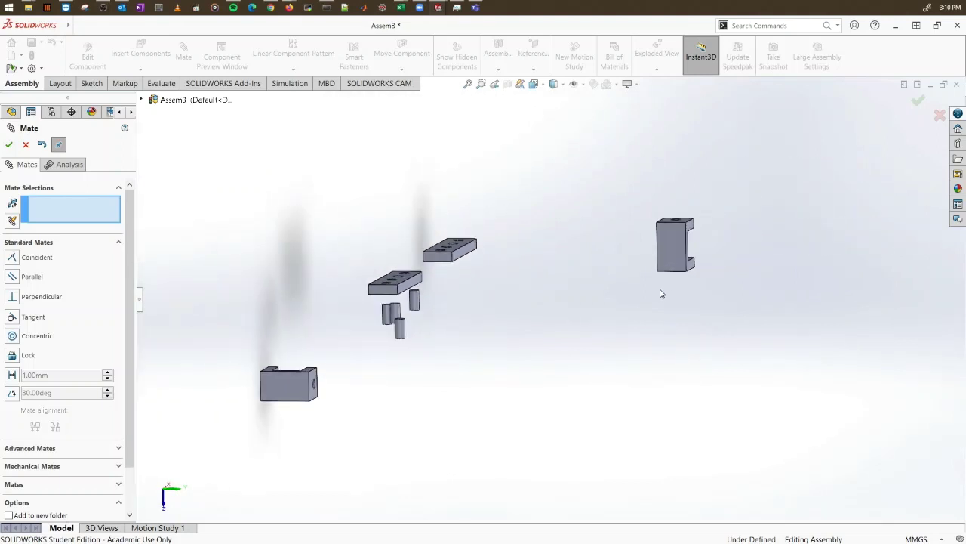
{"action": "left_click_drag", "start_coordinate": [685, 243], "coordinate": [290, 404]}
{"action": "middle_click_drag", "start_coordinate": [505, 385], "coordinate": [415, 290]}
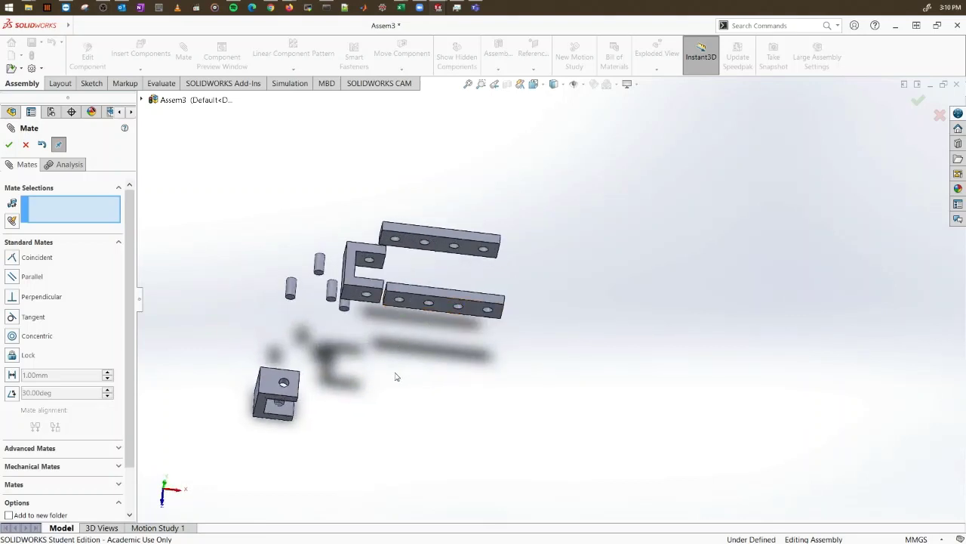
{"action": "middle_click_drag", "start_coordinate": [421, 347], "coordinate": [487, 349]}
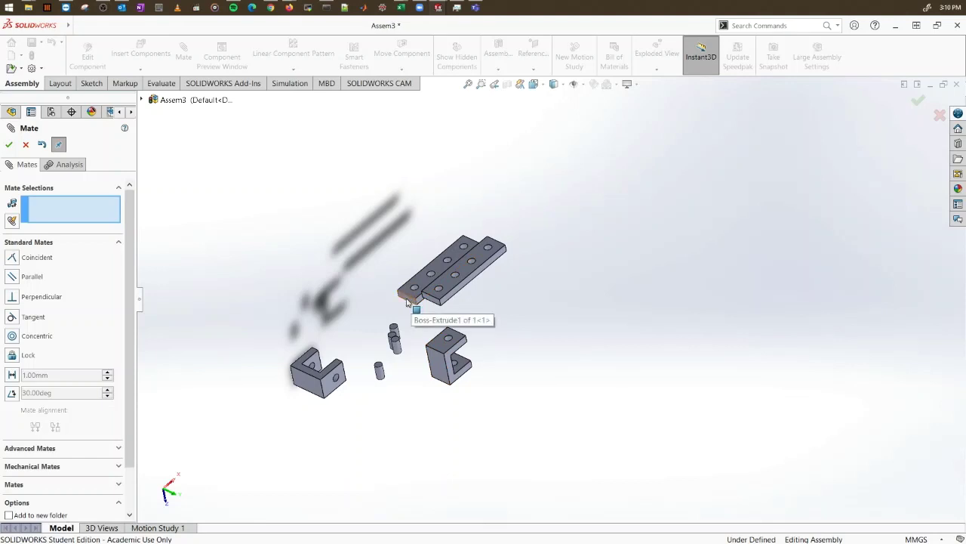
Step: Make the short end face of the lower plate coincident with the back face of the mated bracket
{"action": "left_click", "coordinate": [412, 302]}
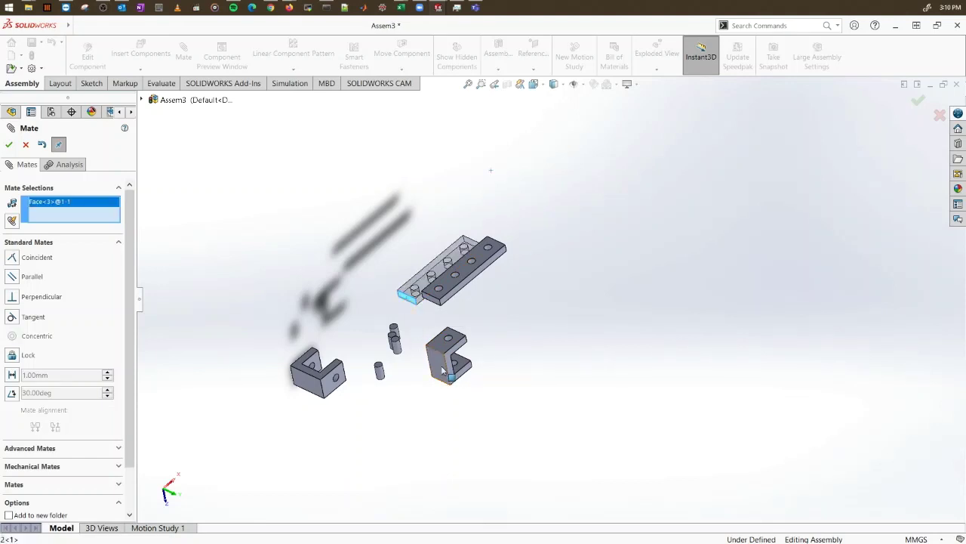
{"action": "left_click", "coordinate": [443, 370]}
{"action": "left_click", "coordinate": [647, 406]}
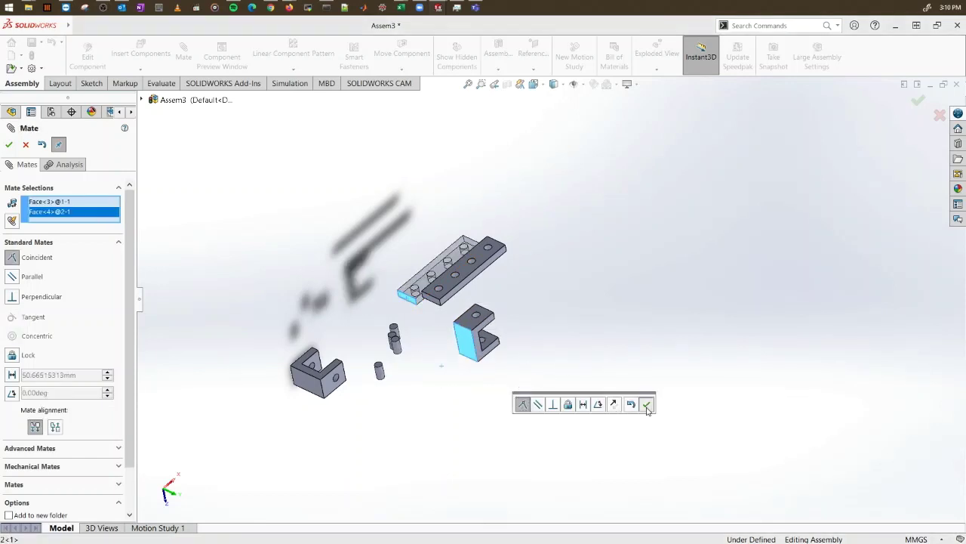
Step: Make the bracket's C-shaped side face coincident with the lower plate's long narrow face and finish the Mate command
{"action": "middle_click_drag", "start_coordinate": [470, 326], "coordinate": [410, 238]}
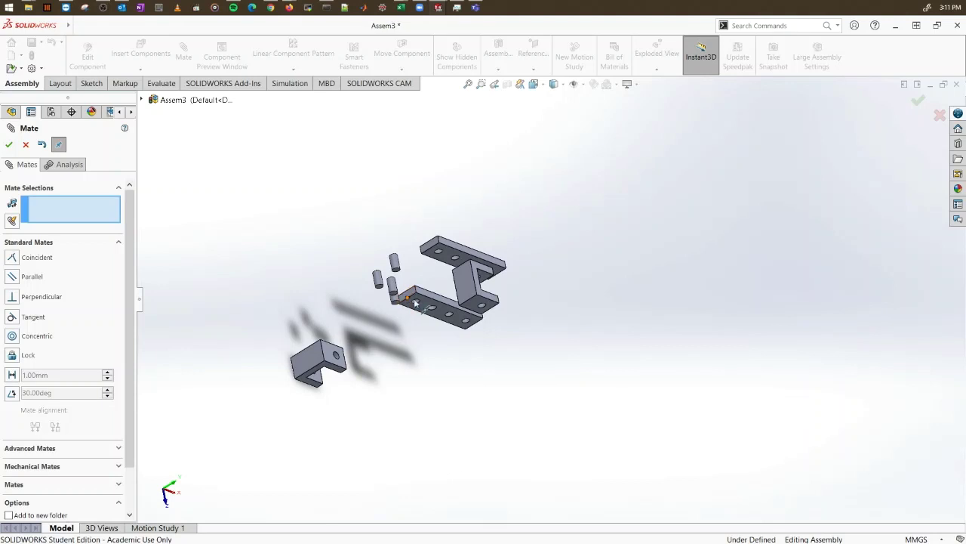
{"action": "scroll", "coordinate": [502, 282], "scroll_direction": "down", "scroll_amount": 5}
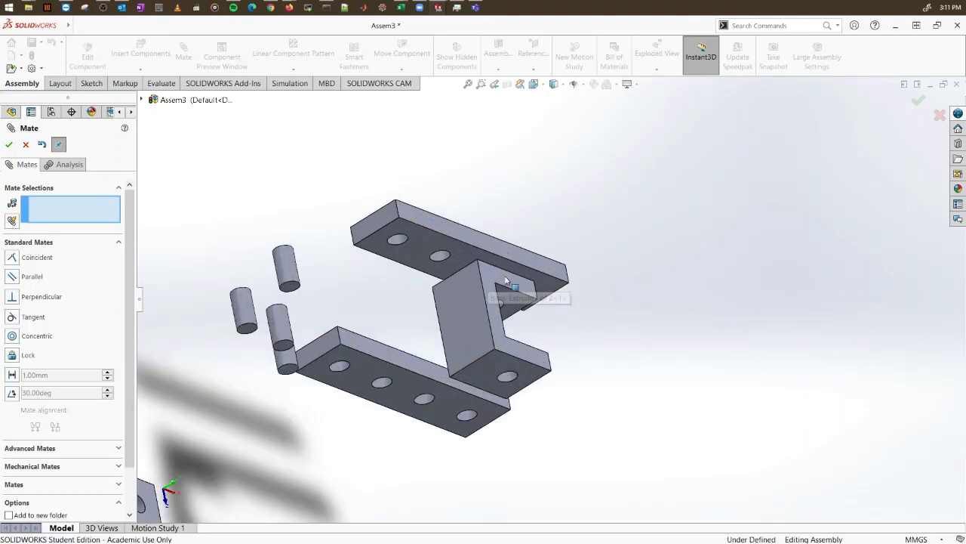
{"action": "left_click", "coordinate": [502, 281]}
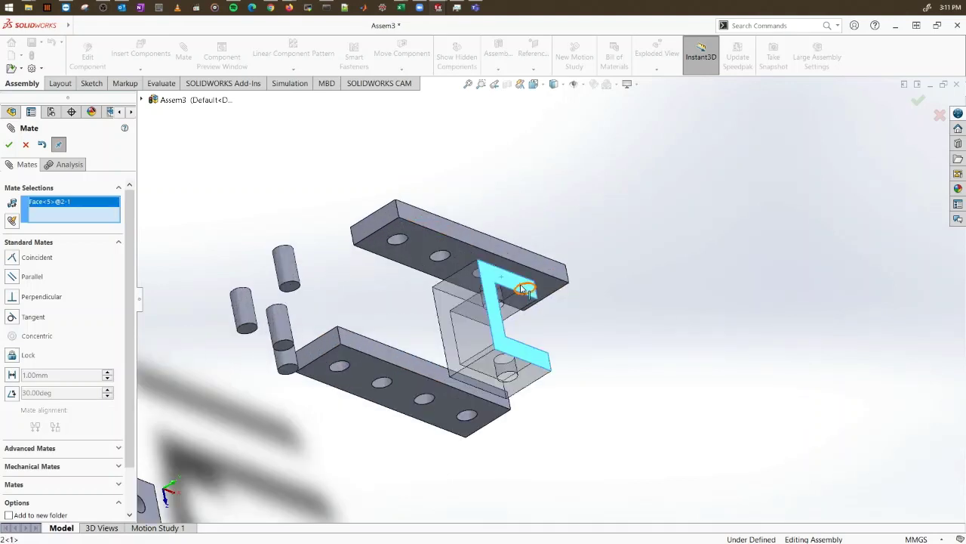
{"action": "left_click", "coordinate": [355, 346]}
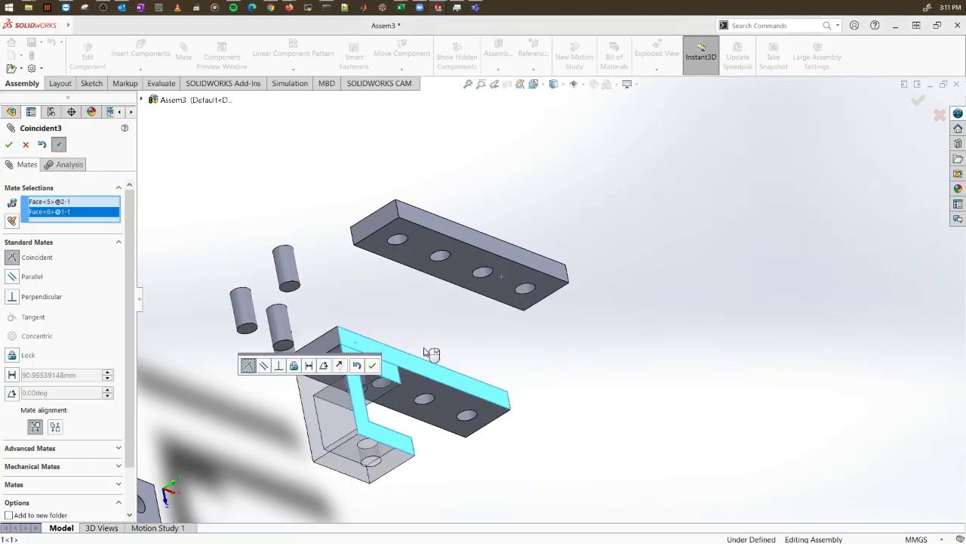
{"action": "left_click", "coordinate": [372, 366]}
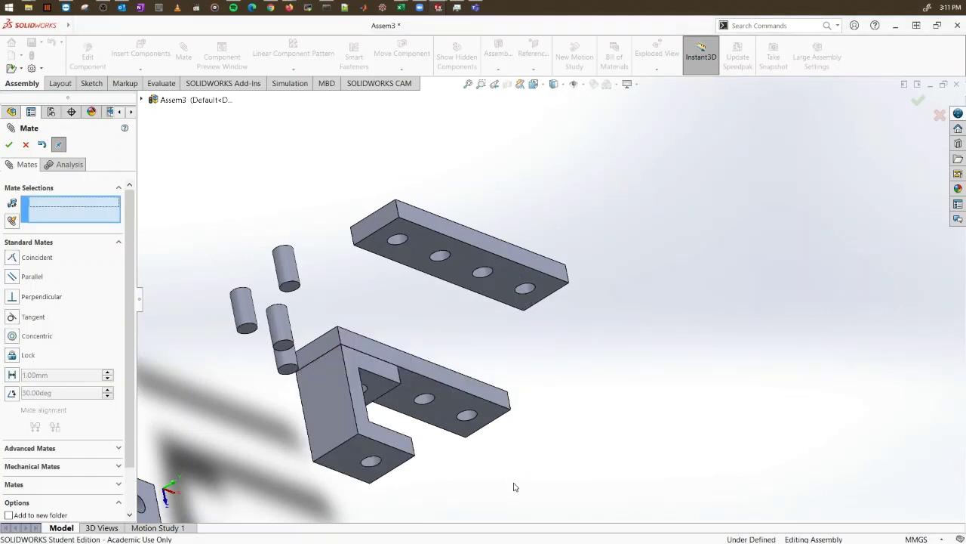
{"action": "middle_click_drag", "start_coordinate": [496, 470], "coordinate": [304, 403]}
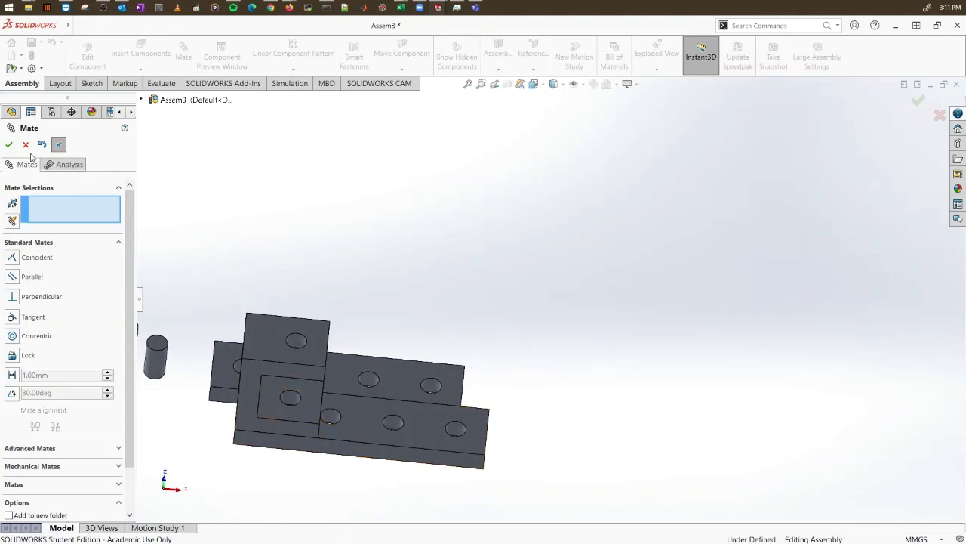
{"action": "middle_click_drag", "start_coordinate": [306, 287], "coordinate": [294, 355]}
{"action": "scroll", "coordinate": [291, 388], "scroll_direction": "up", "scroll_amount": 3}
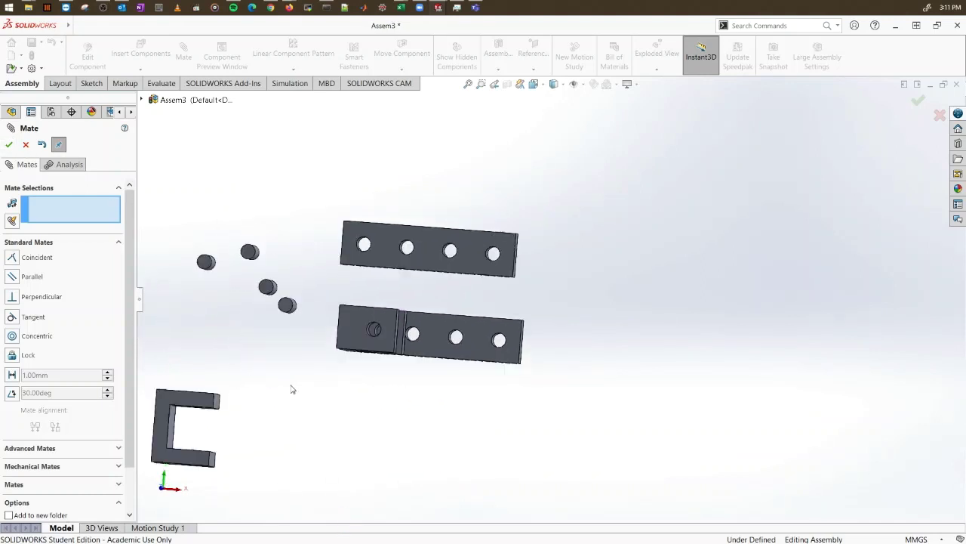
{"action": "scroll", "coordinate": [424, 322], "scroll_direction": "down", "scroll_amount": 2}
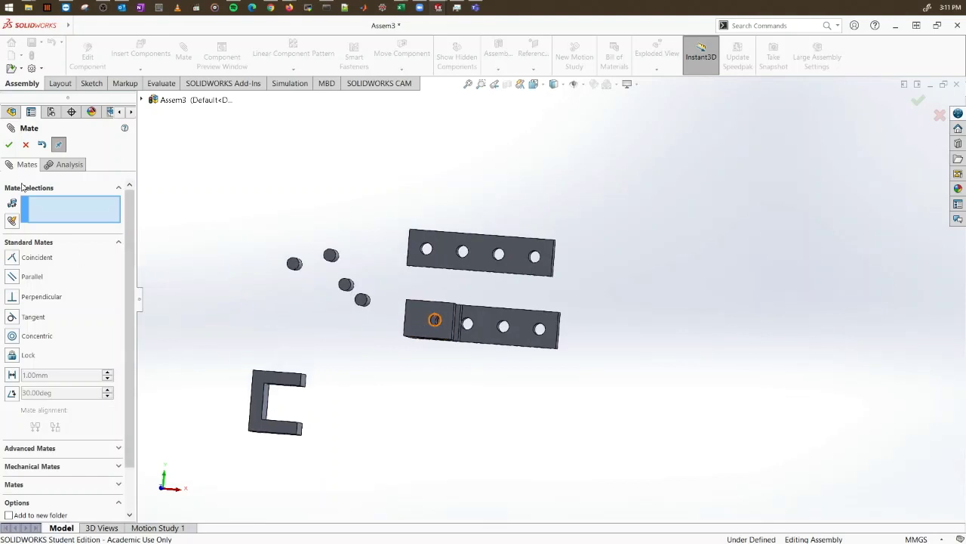
{"action": "left_click", "coordinate": [10, 145]}
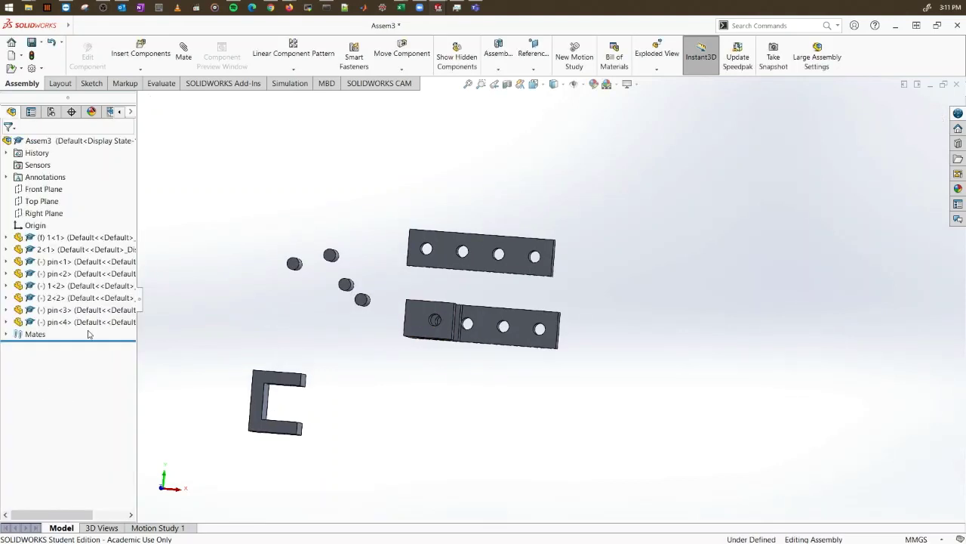
Step: Delete all three coincident mates between the plate and bracket and move the freed bracket away from the plate
{"action": "middle_click_drag", "start_coordinate": [435, 306], "coordinate": [86, 356]}
{"action": "left_click", "coordinate": [6, 334]}
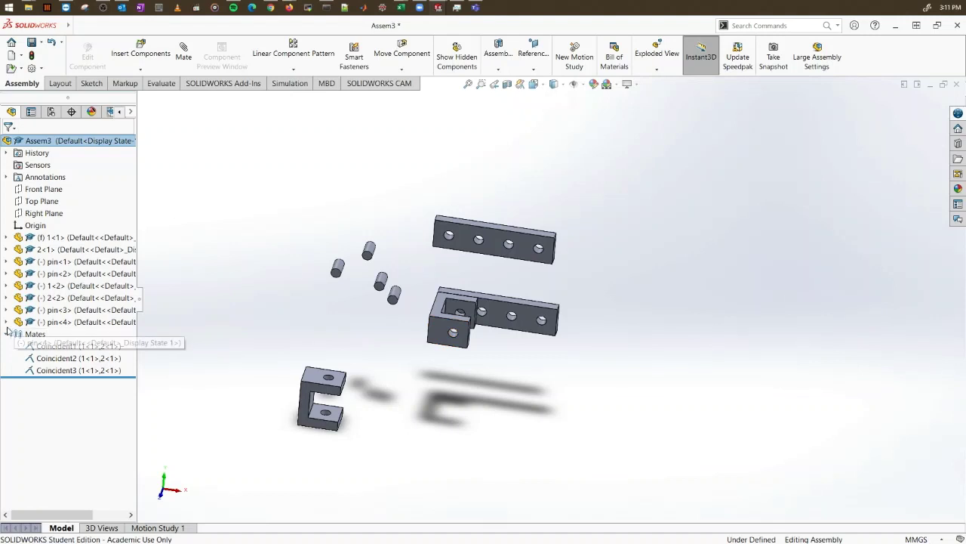
{"action": "left_click", "coordinate": [86, 345]}
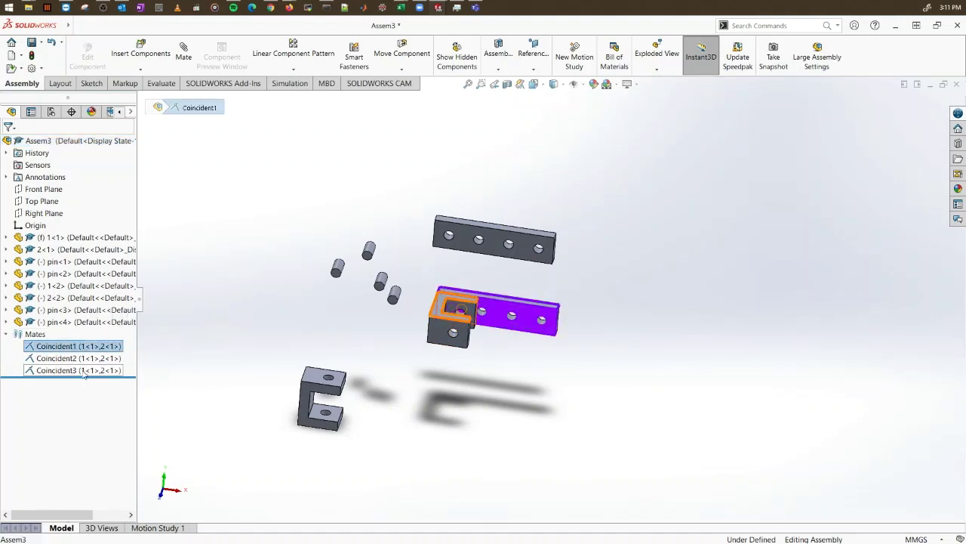
{"action": "left_click", "coordinate": [84, 372], "text": "shift"}
{"action": "right_click", "coordinate": [85, 369]}
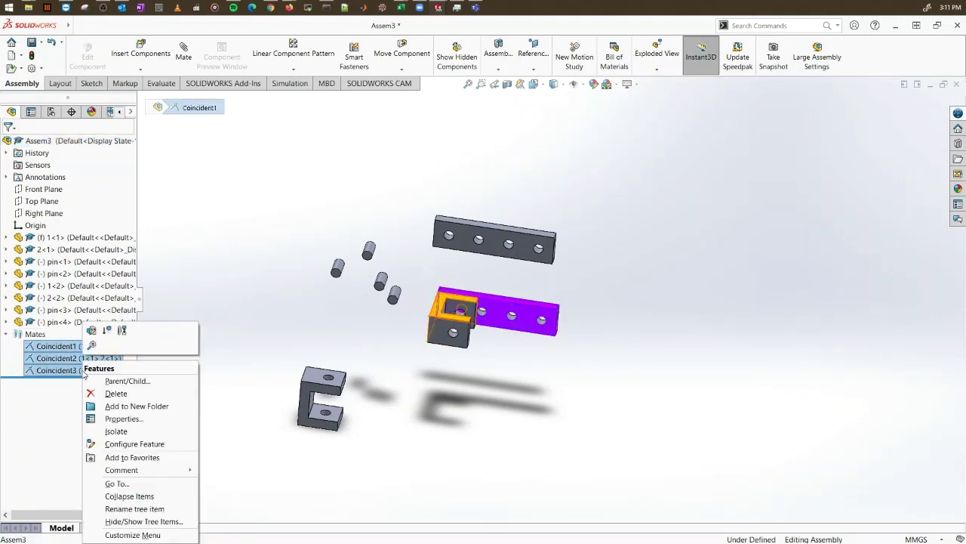
{"action": "left_click", "coordinate": [117, 393]}
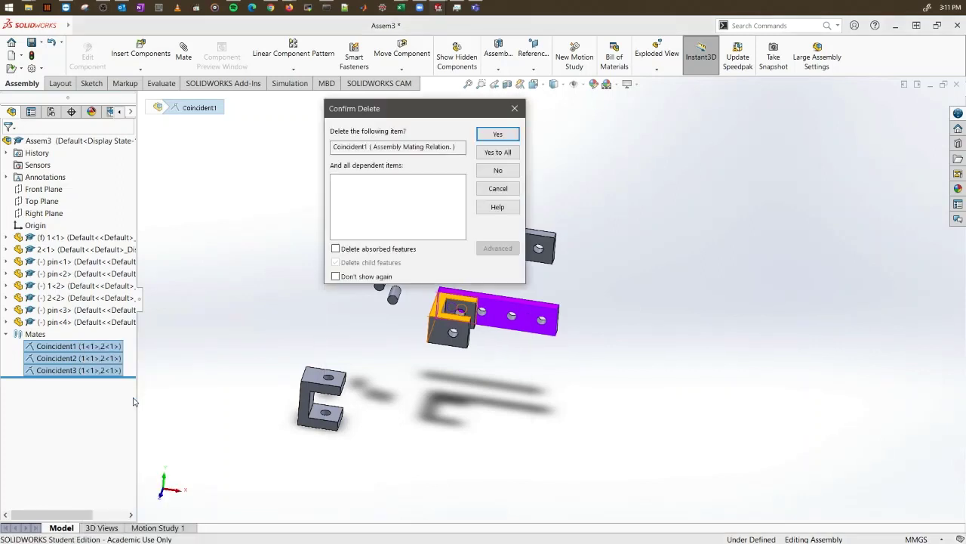
{"action": "left_click", "coordinate": [498, 152]}
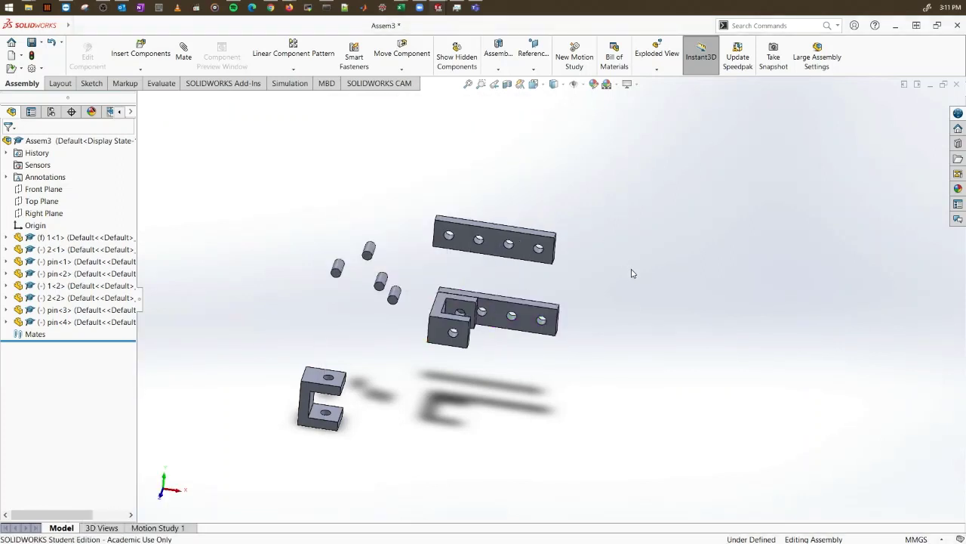
{"action": "left_click_drag", "start_coordinate": [453, 317], "coordinate": [346, 348]}
{"action": "left_click", "coordinate": [604, 296]}
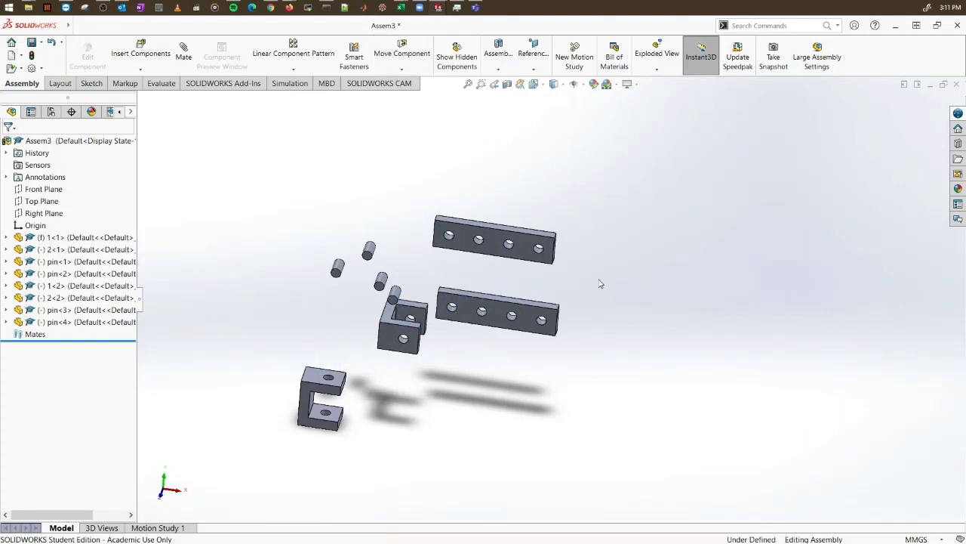
Step: Add a tangent mate between the cylindrical face of pin<4> and the freed bracket's back face and shift the pin along that face
{"action": "middle_click_drag", "start_coordinate": [601, 282], "coordinate": [522, 383]}
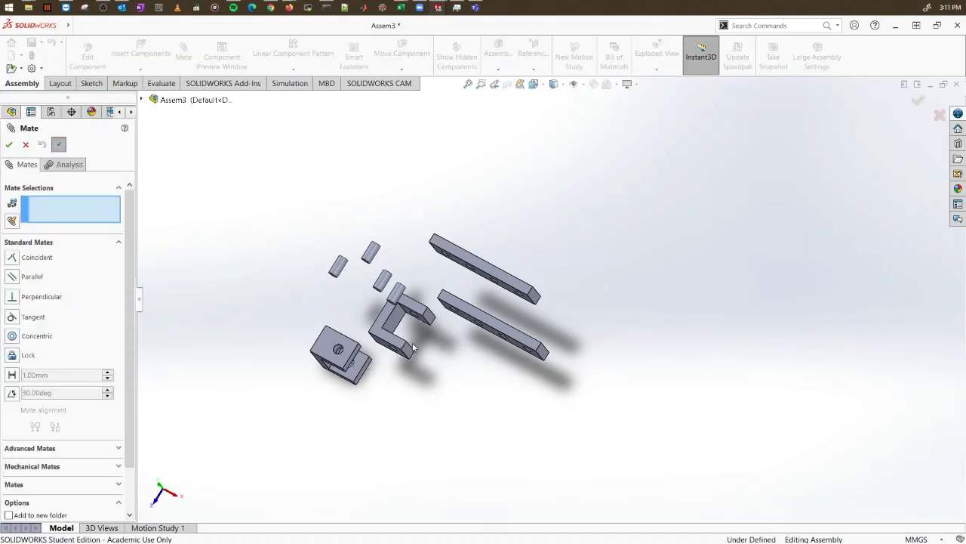
{"action": "scroll", "coordinate": [414, 348], "scroll_direction": "down", "scroll_amount": 2}
{"action": "middle_click_drag", "start_coordinate": [435, 340], "coordinate": [485, 309]}
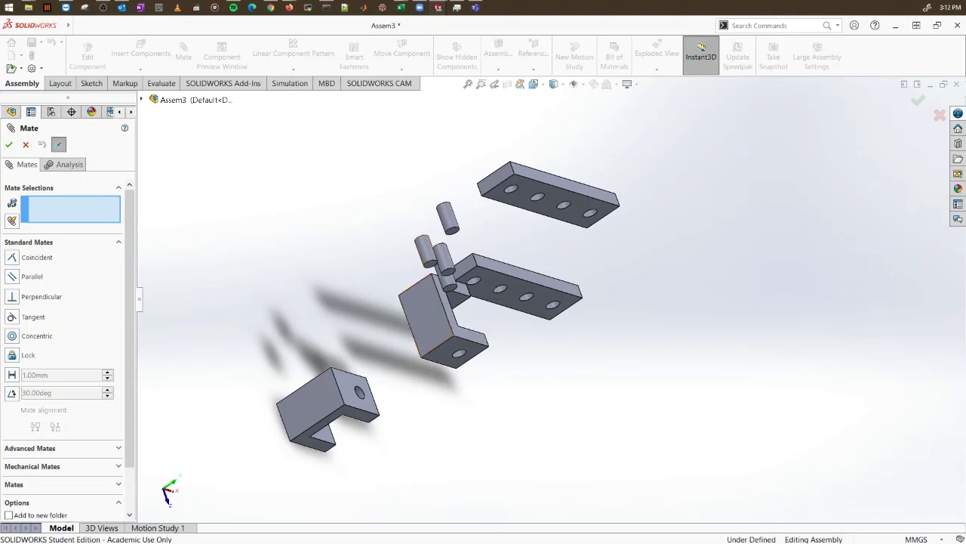
{"action": "left_click", "coordinate": [12, 317]}
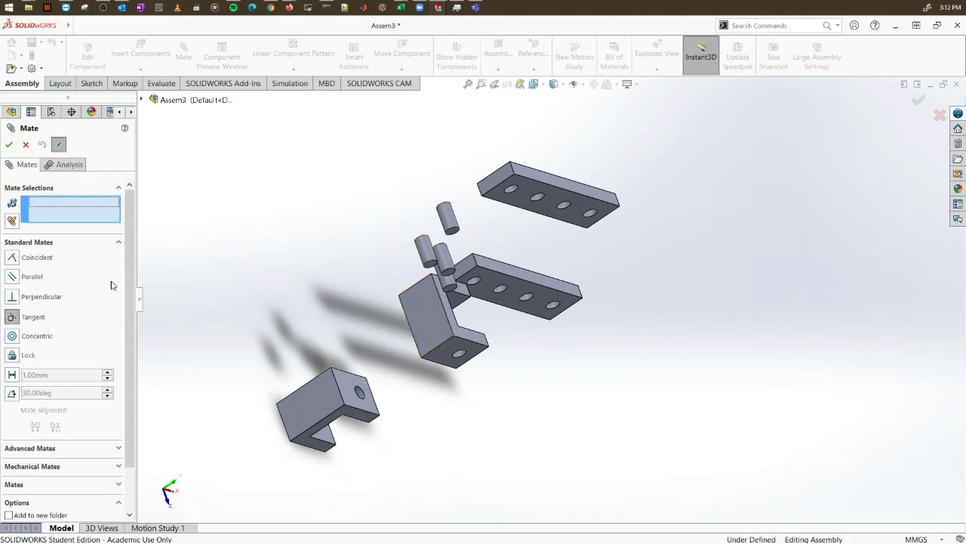
{"action": "left_click", "coordinate": [428, 258]}
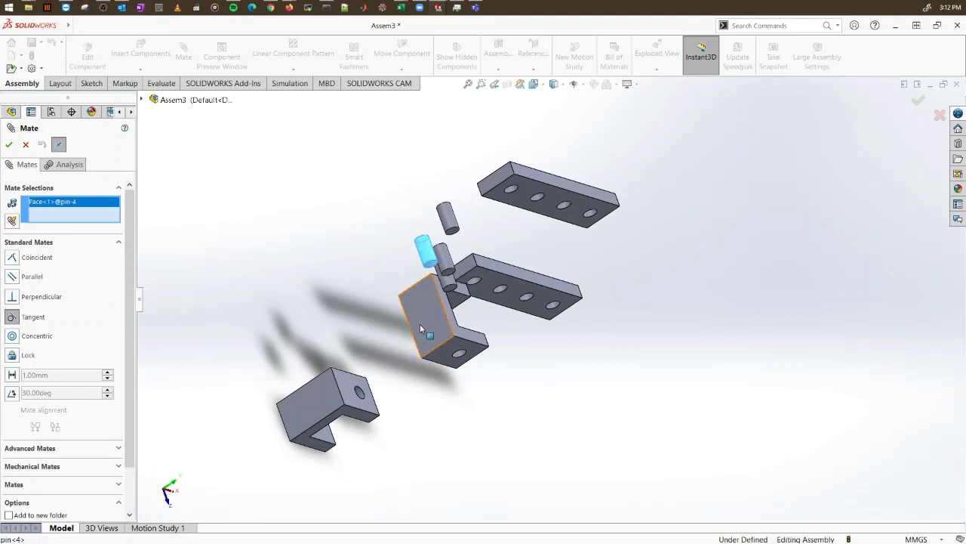
{"action": "scroll", "coordinate": [420, 323], "scroll_direction": "down", "scroll_amount": 2}
{"action": "left_click", "coordinate": [444, 293]}
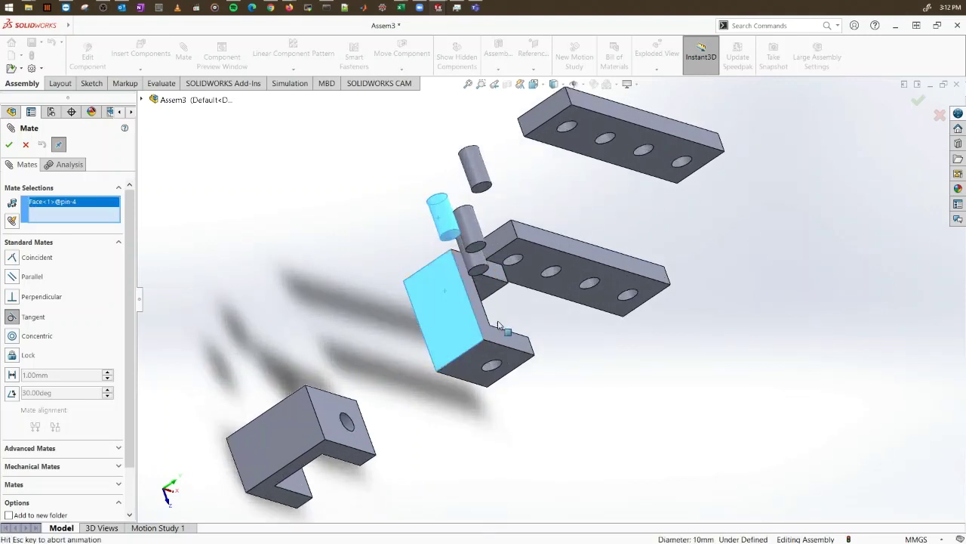
{"action": "left_click", "coordinate": [9, 144]}
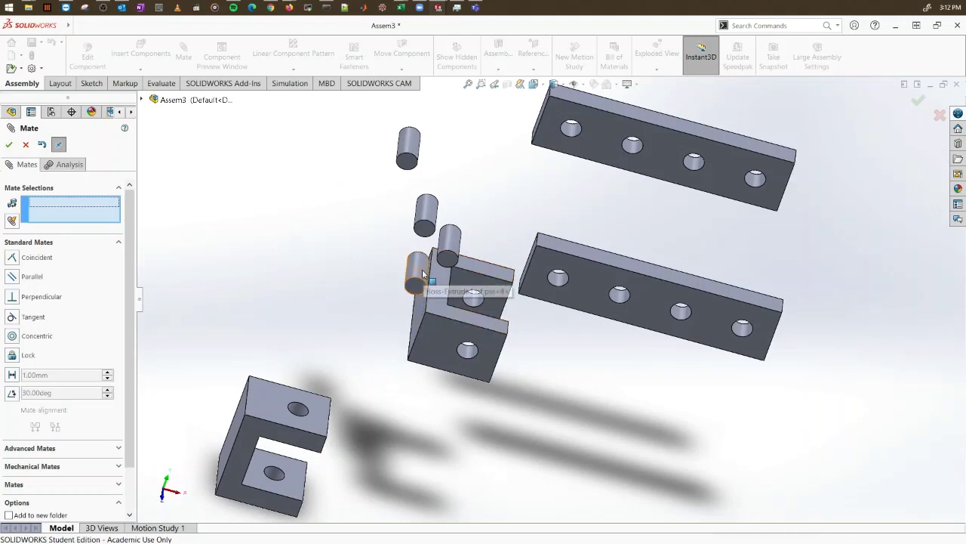
{"action": "mouse_move", "coordinate": [415, 278]}
{"action": "left_mouse_down"}
{"action": "mouse_move", "coordinate": [401, 285]}
{"action": "mouse_move", "coordinate": [391, 317]}
{"action": "mouse_move", "coordinate": [435, 292]}
{"action": "mouse_move", "coordinate": [387, 314]}
{"action": "mouse_move", "coordinate": [394, 357]}
{"action": "mouse_move", "coordinate": [380, 393]}
{"action": "mouse_move", "coordinate": [400, 273]}
{"action": "mouse_move", "coordinate": [409, 272]}
{"action": "left_mouse_up"}
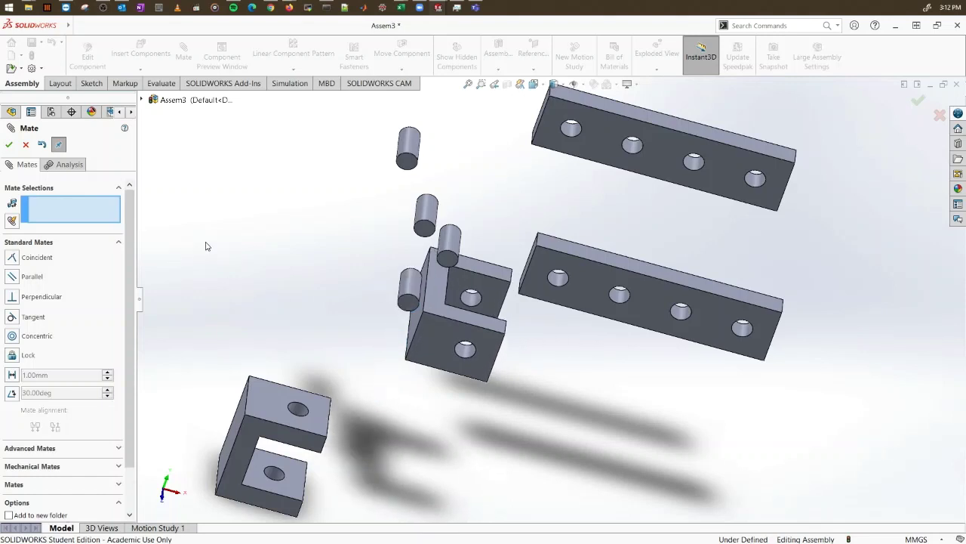
Step: Start a distance mate between the fixed plate's broad holed face and the outer arm face of bracket 2<1>, set to 10 mm
{"action": "key", "text": "Left"}
{"action": "key", "text": "Left"}
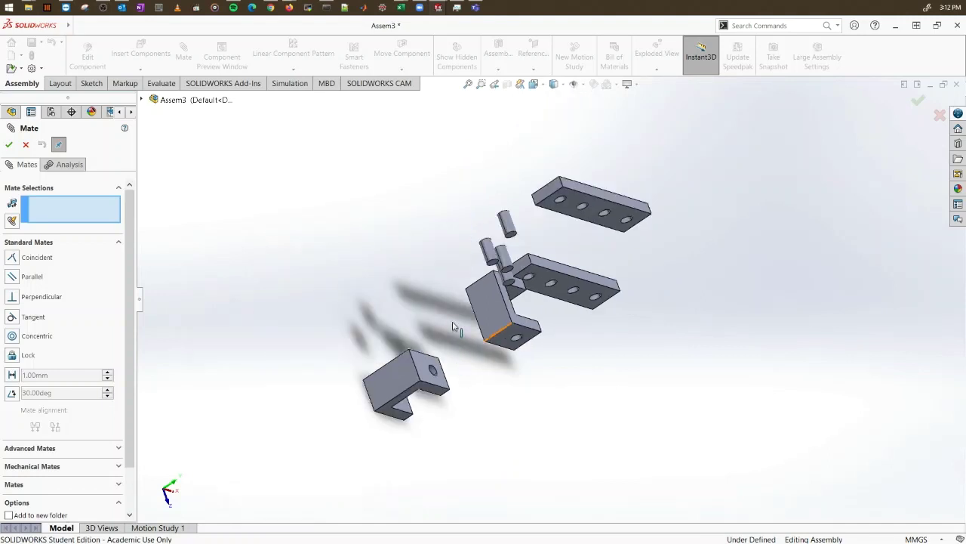
{"action": "middle_click_drag", "start_coordinate": [541, 313], "coordinate": [423, 262]}
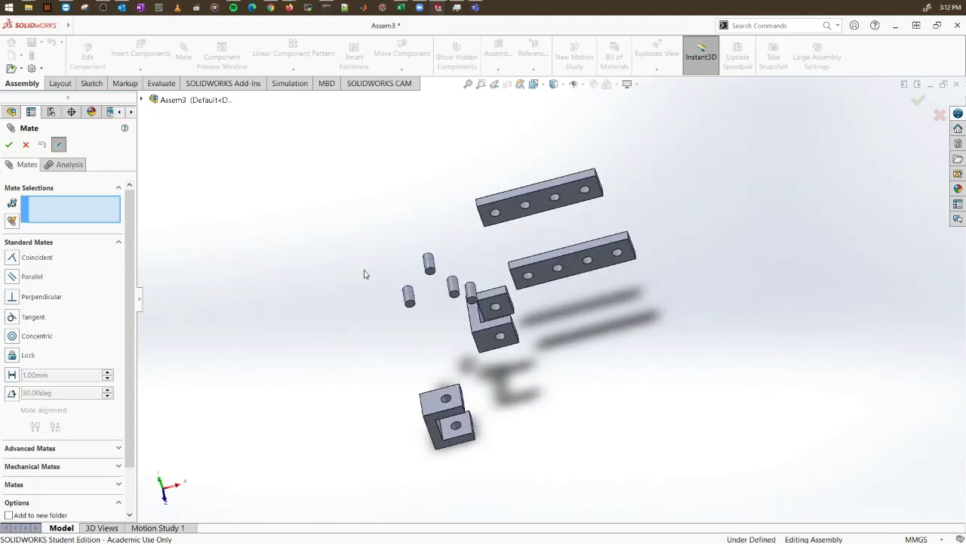
{"action": "scroll", "coordinate": [528, 303], "scroll_direction": "down", "scroll_amount": 2}
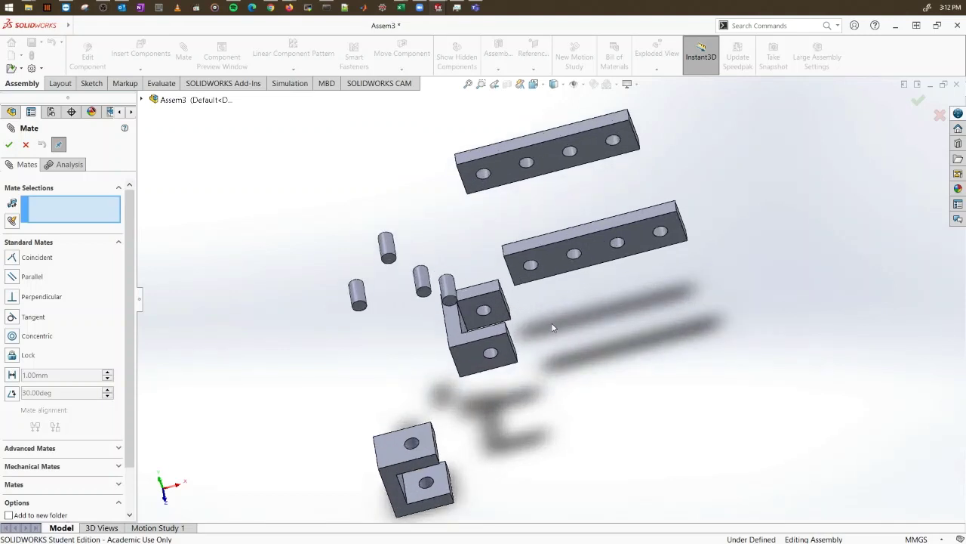
{"action": "middle_click_drag", "start_coordinate": [553, 328], "coordinate": [583, 357]}
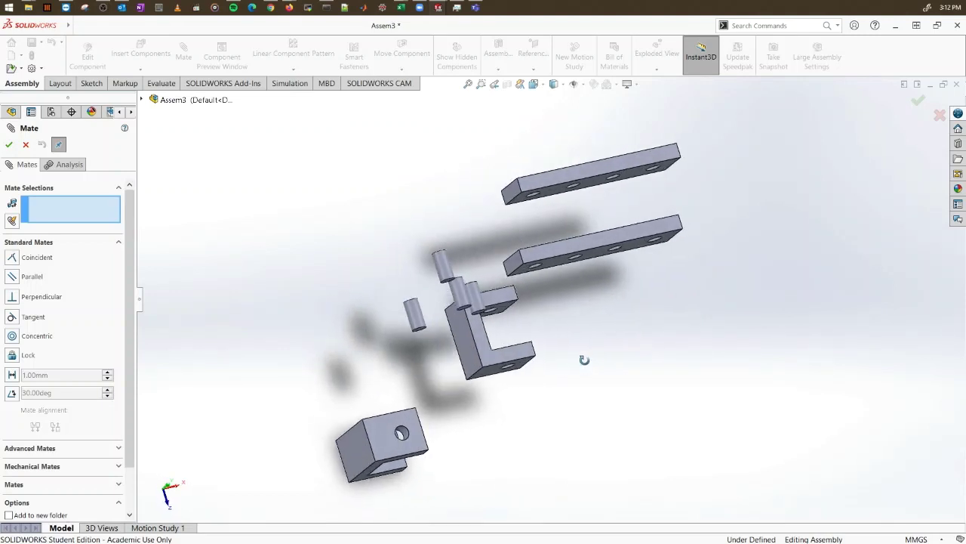
{"action": "left_click", "coordinate": [524, 276]}
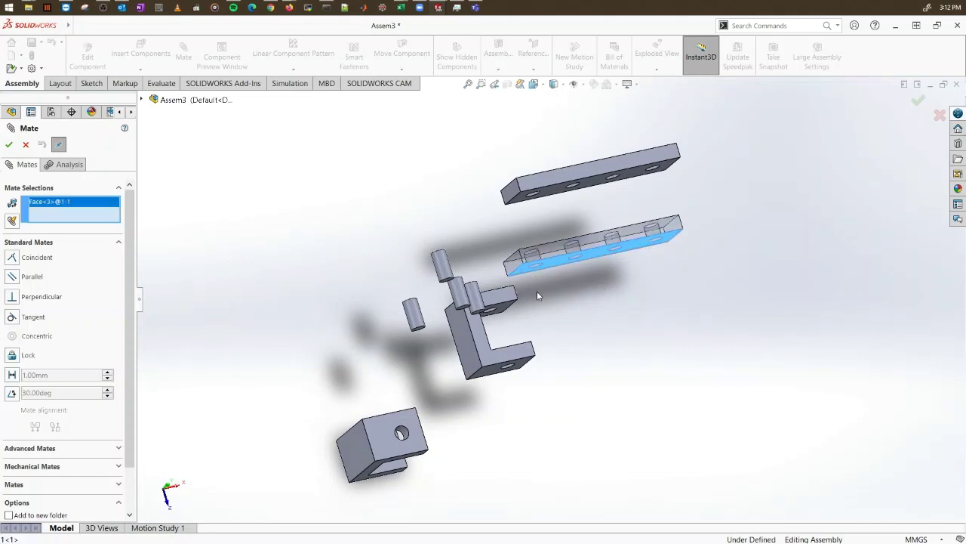
{"action": "middle_click_drag", "start_coordinate": [536, 290], "coordinate": [554, 388]}
{"action": "left_click", "coordinate": [509, 319]}
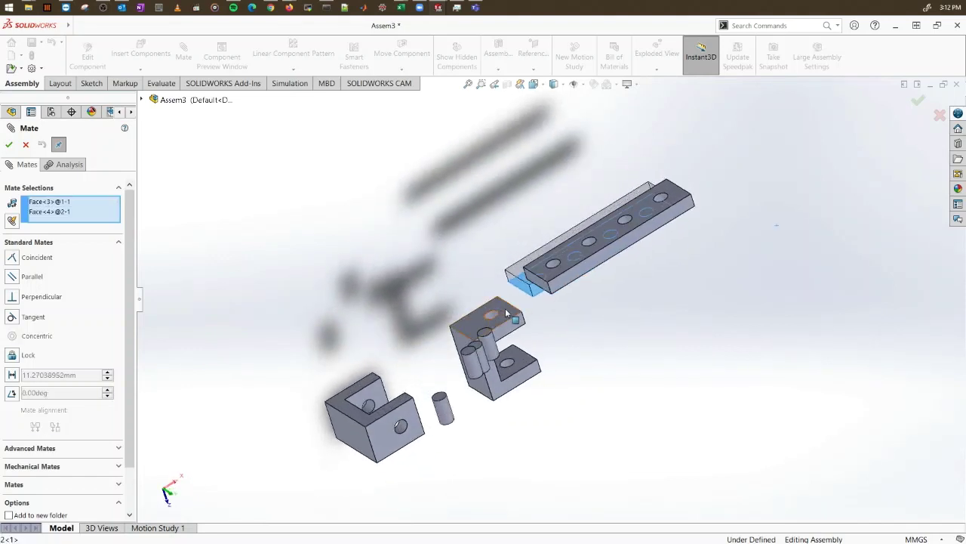
{"action": "middle_click_drag", "start_coordinate": [548, 375], "coordinate": [525, 348]}
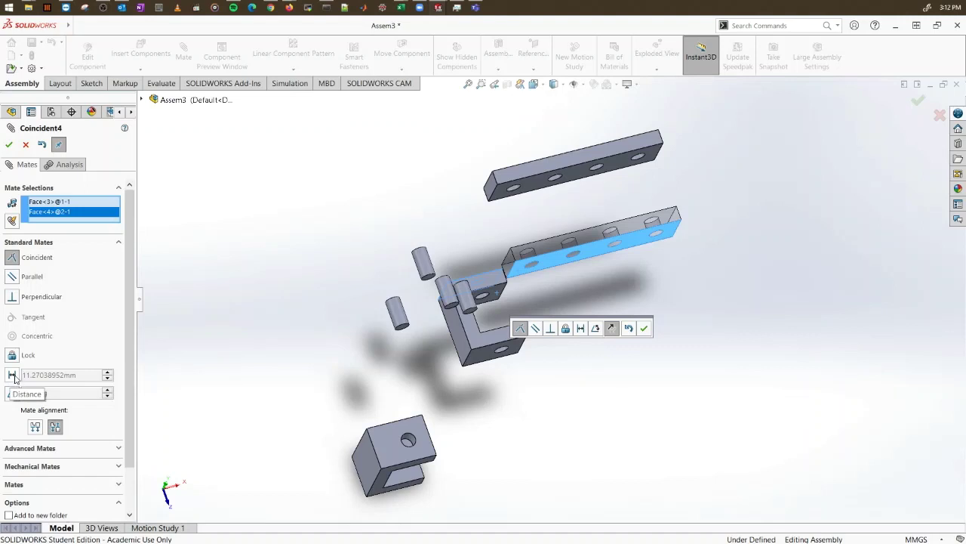
{"action": "left_click", "coordinate": [13, 375]}
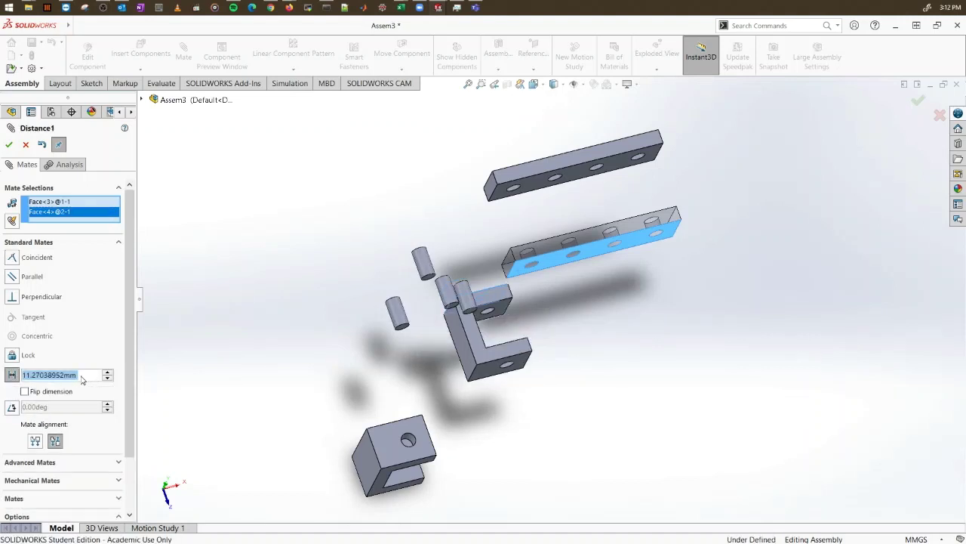
{"action": "type", "text": "10"}
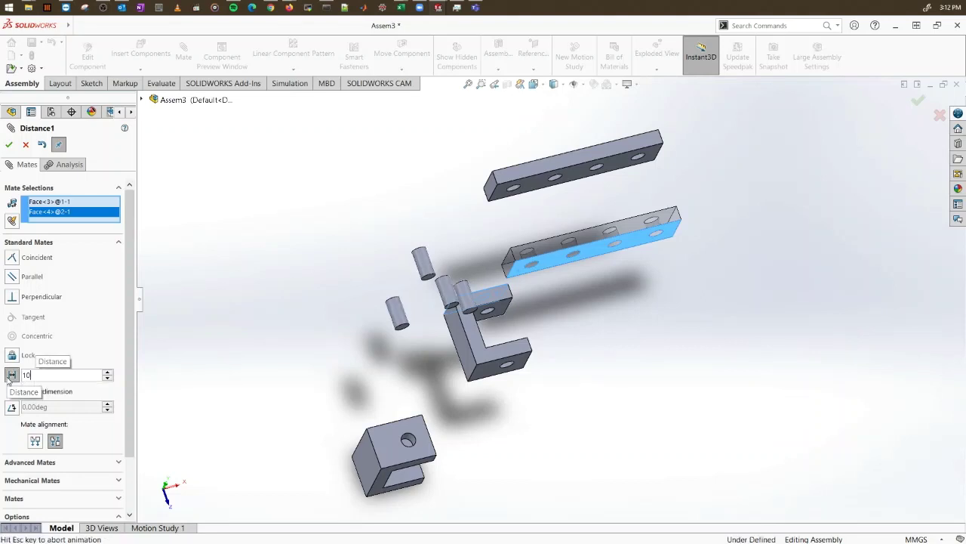
{"action": "key", "text": "Return"}
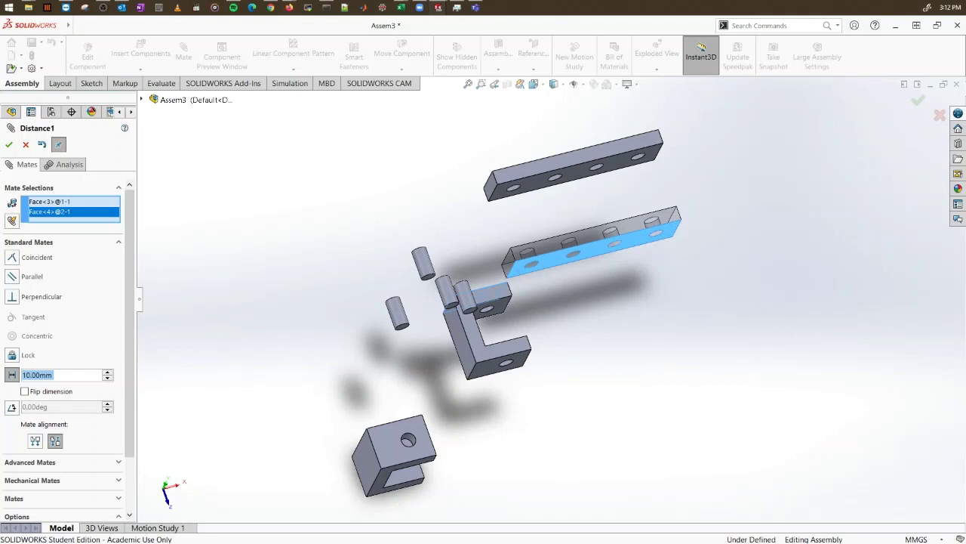
Step: Increase the distance mate between the plate face and the bracket's arm face to 100 mm and inspect the spacing
{"action": "type", "text": "100"}
{"action": "key", "text": "Return"}
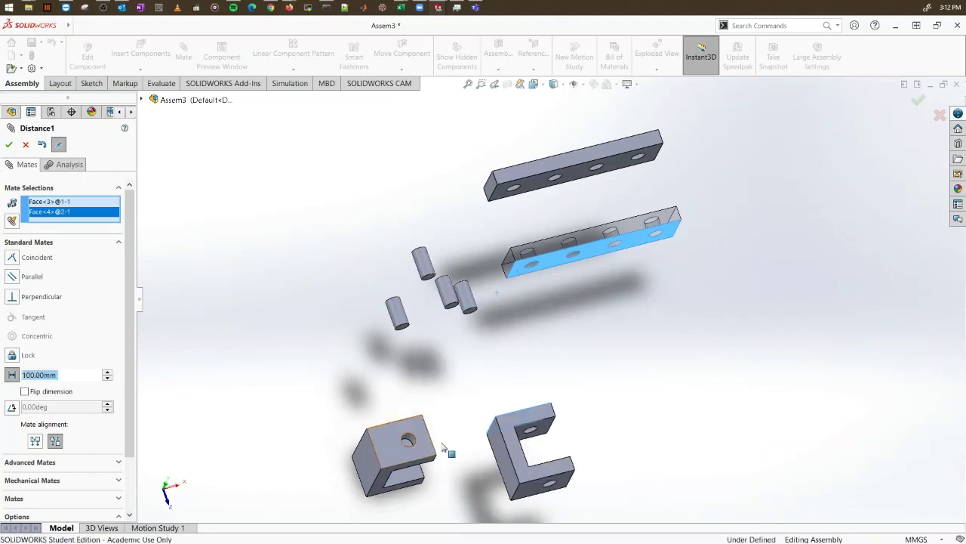
{"action": "middle_click_drag", "start_coordinate": [619, 345], "coordinate": [622, 401]}
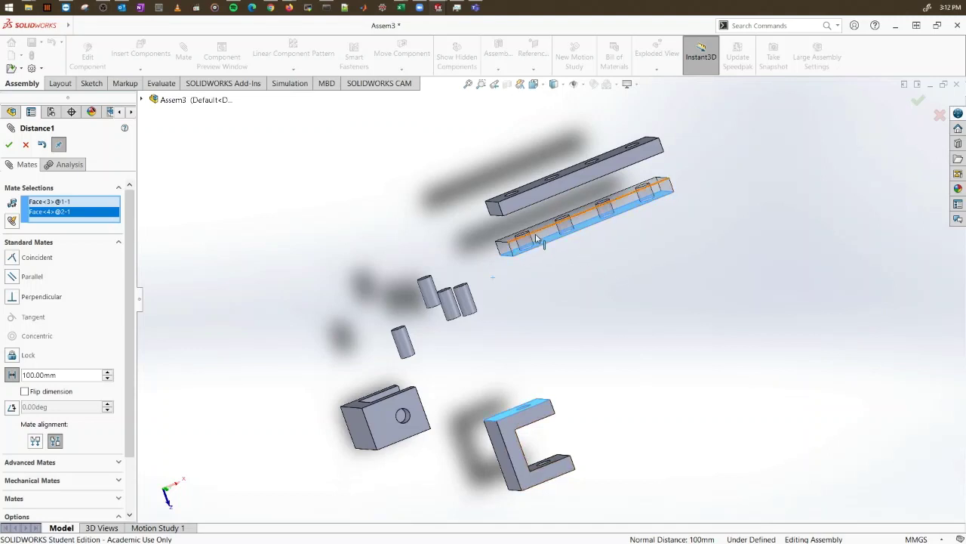
{"action": "middle_click_drag", "start_coordinate": [550, 375], "coordinate": [545, 346]}
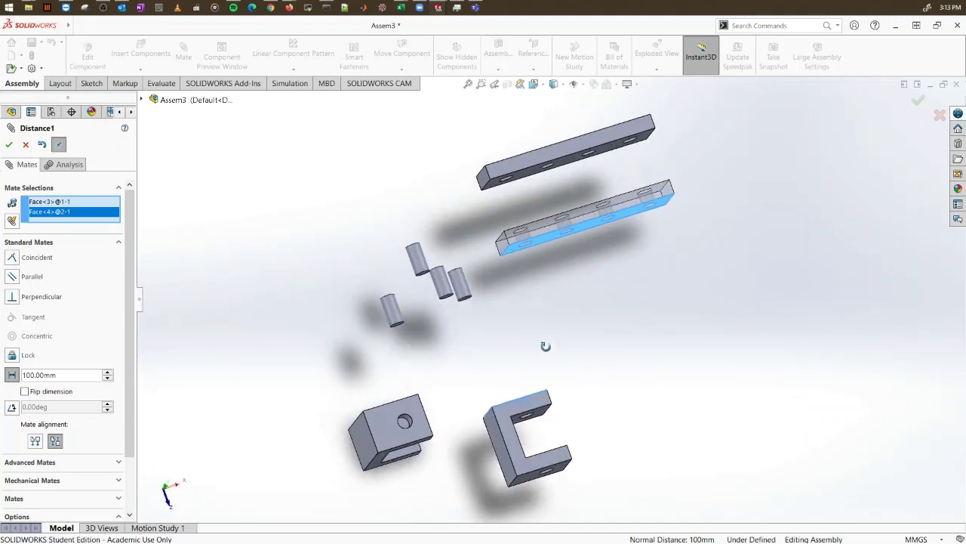
{"action": "middle_click_drag", "start_coordinate": [561, 377], "coordinate": [547, 257]}
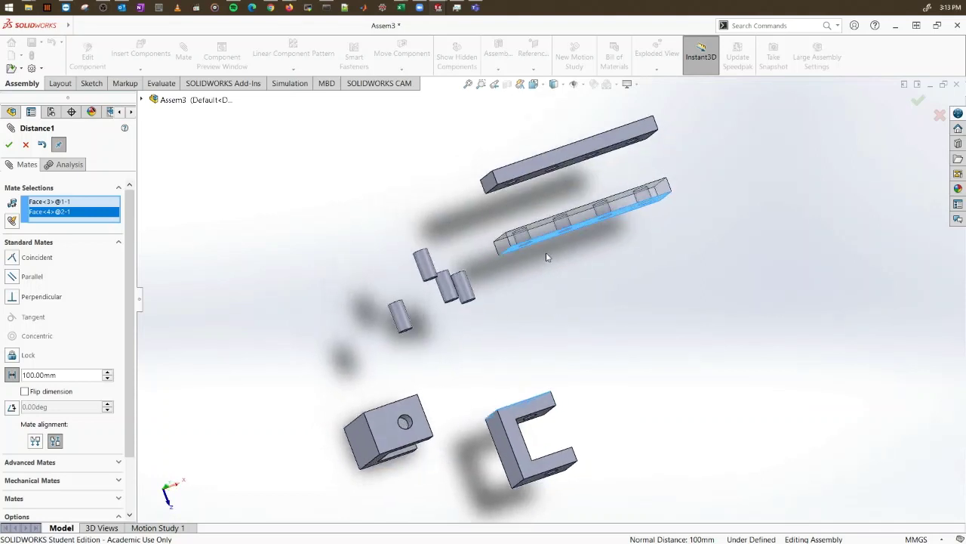
{"action": "left_click", "coordinate": [13, 375]}
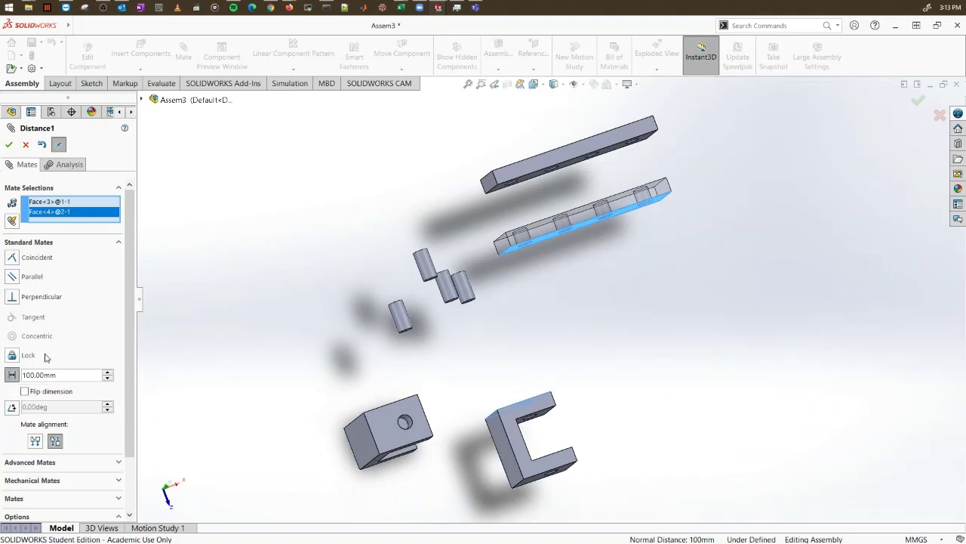
Step: Set the distance between the plate face and the bracket's arm face to 15 mm and view the parts from the opposite side
{"action": "scroll", "coordinate": [587, 370], "scroll_direction": "up", "scroll_amount": 2}
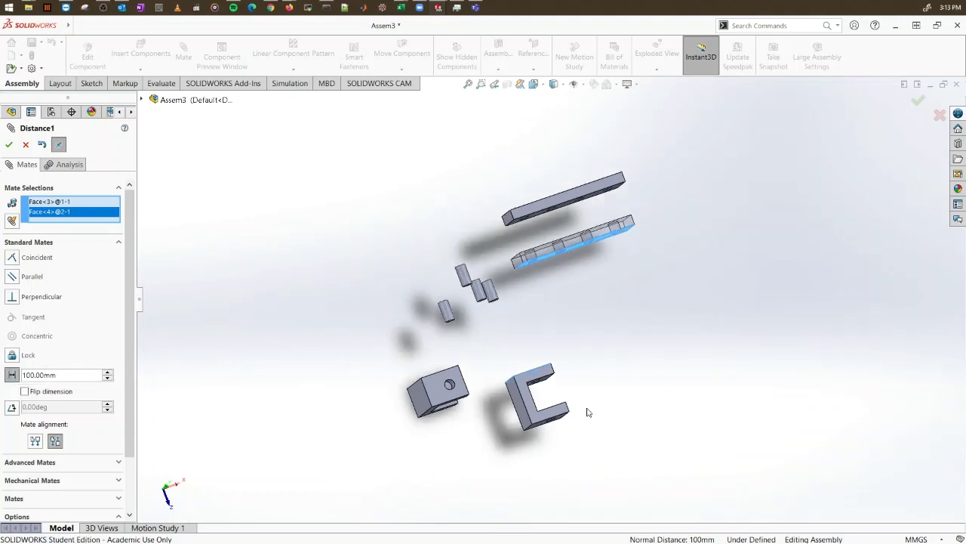
{"action": "left_click", "coordinate": [66, 374]}
{"action": "left_click", "coordinate": [66, 373]}
{"action": "double_click", "coordinate": [66, 374]}
{"action": "type", "text": "15"}
{"action": "key", "text": "Return"}
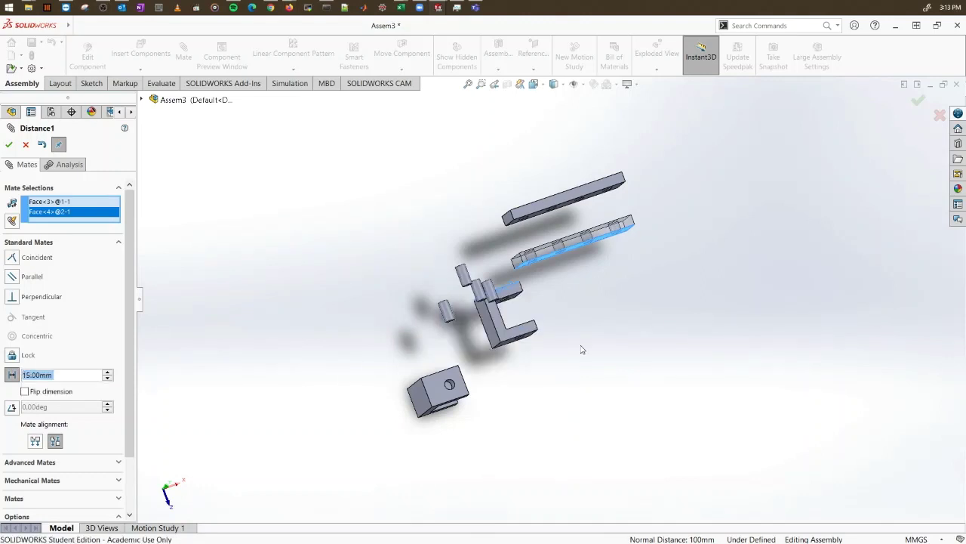
{"action": "scroll", "coordinate": [499, 296], "scroll_direction": "down", "scroll_amount": 5}
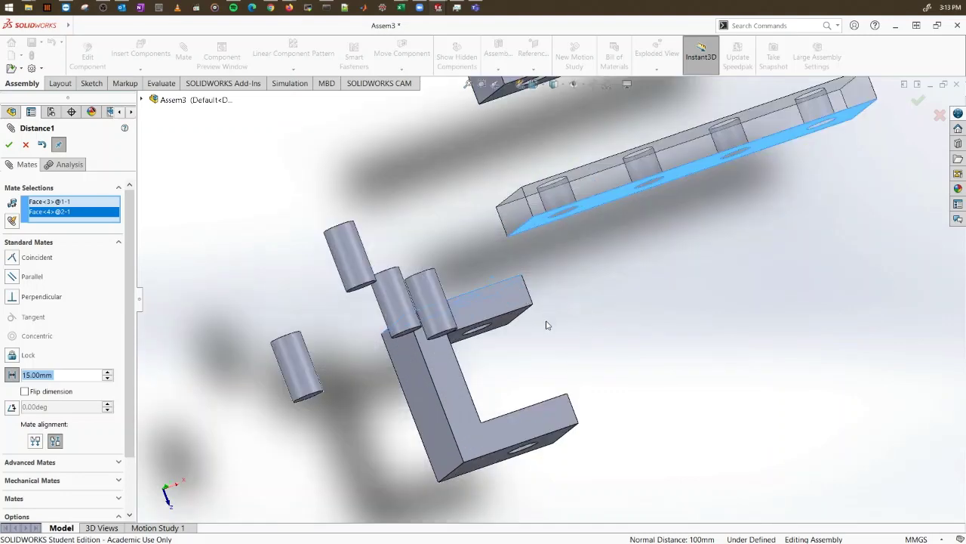
{"action": "scroll", "coordinate": [548, 325], "scroll_direction": "up", "scroll_amount": 5}
{"action": "middle_click_drag", "start_coordinate": [547, 324], "coordinate": [567, 403]}
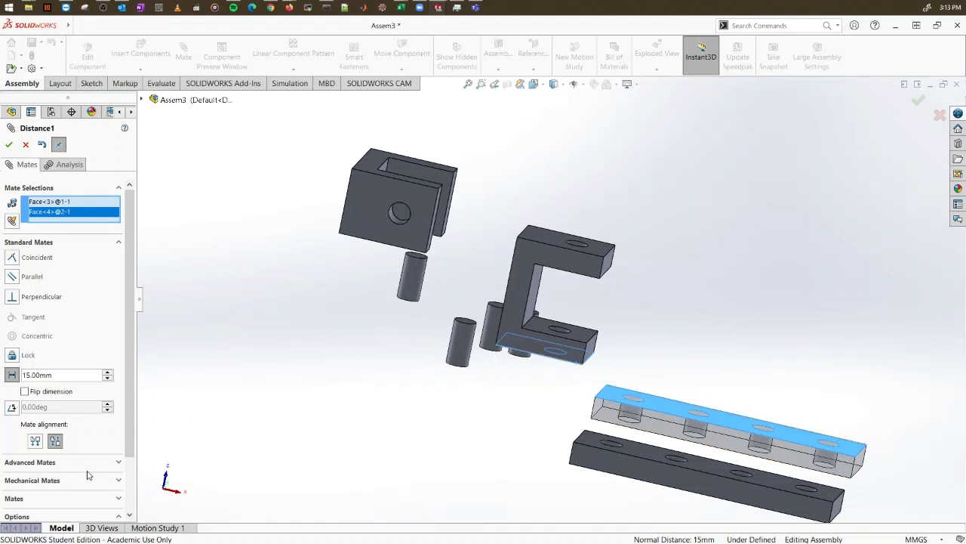
Step: Try the aligned option for the distance mate, restore anti-aligned, and cancel the mate
{"action": "left_click", "coordinate": [34, 442]}
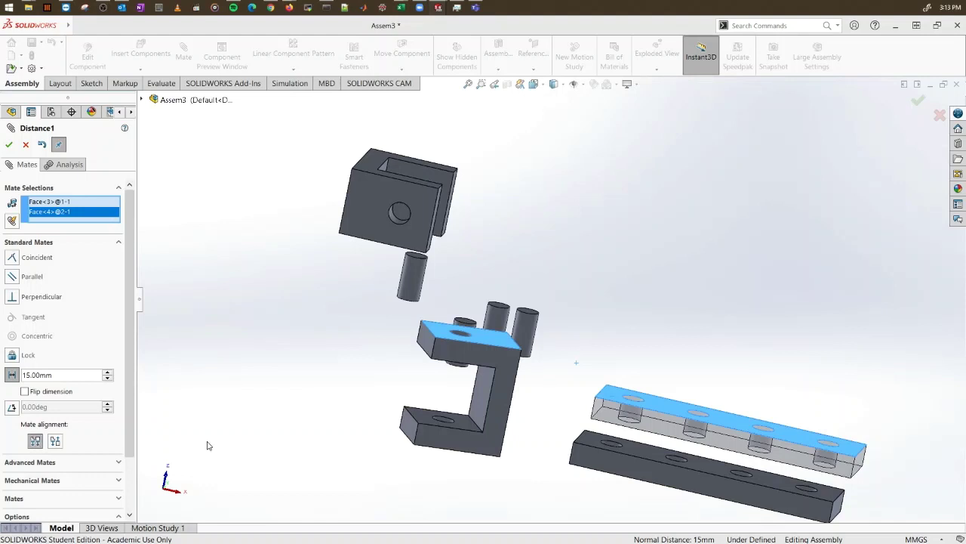
{"action": "left_click_drag", "start_coordinate": [423, 346], "coordinate": [302, 393]}
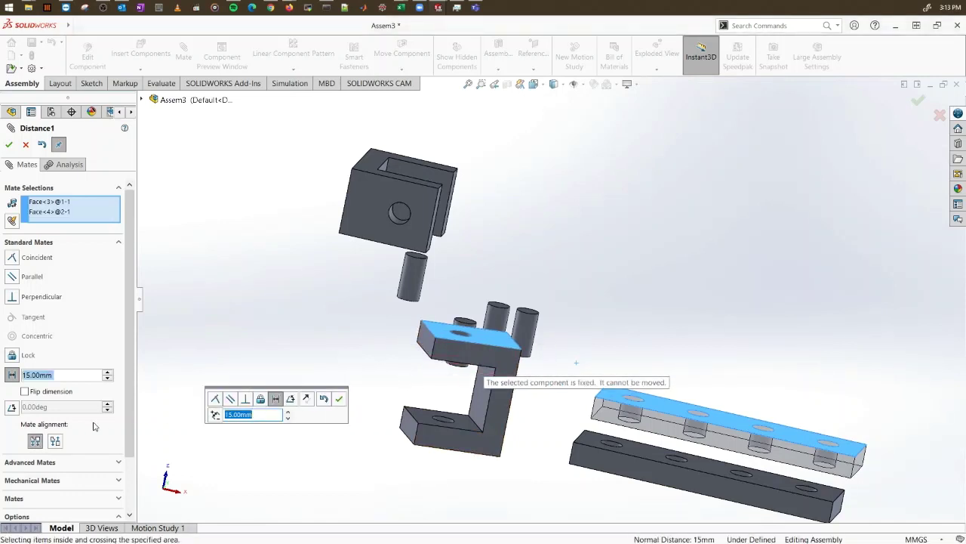
{"action": "left_click", "coordinate": [55, 441]}
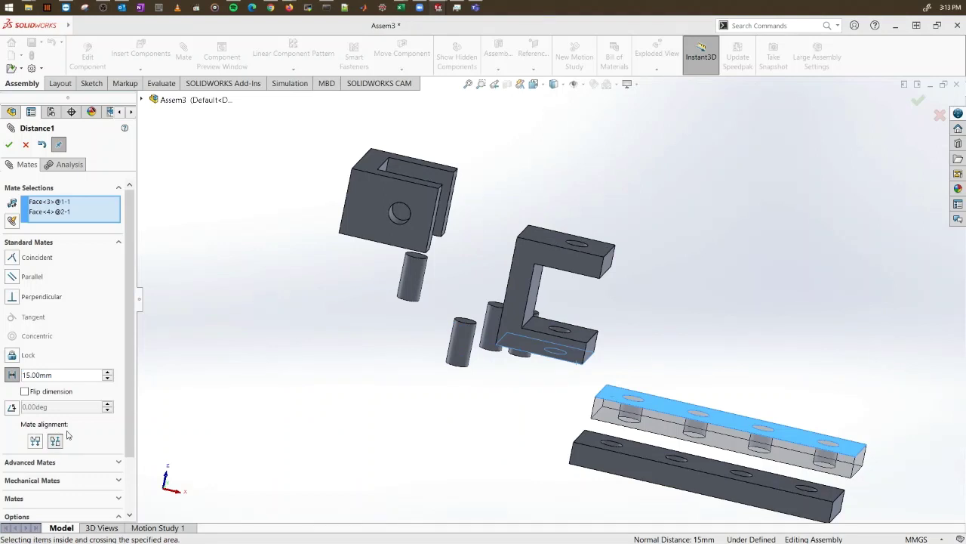
{"action": "left_click", "coordinate": [25, 145]}
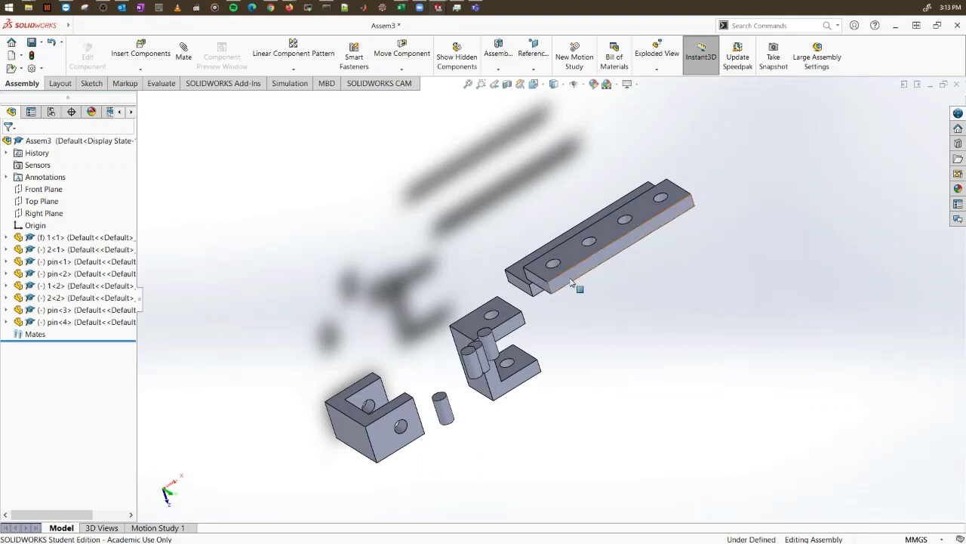
Step: Move plate 1<2> away from the fixed plate and move bracket 2<1> clear of the pins
{"action": "left_click_drag", "start_coordinate": [572, 282], "coordinate": [630, 333]}
{"action": "left_click", "coordinate": [195, 305]}
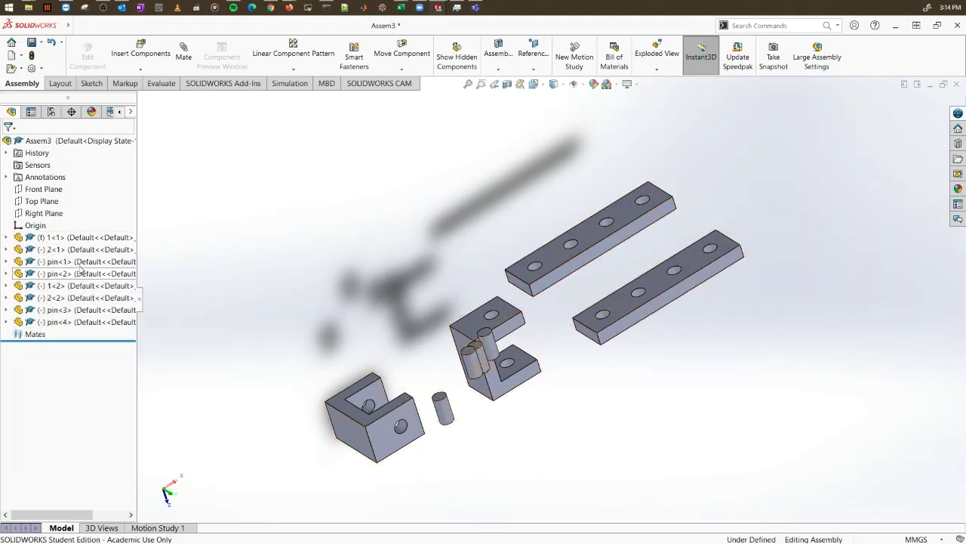
{"action": "left_click", "coordinate": [45, 251]}
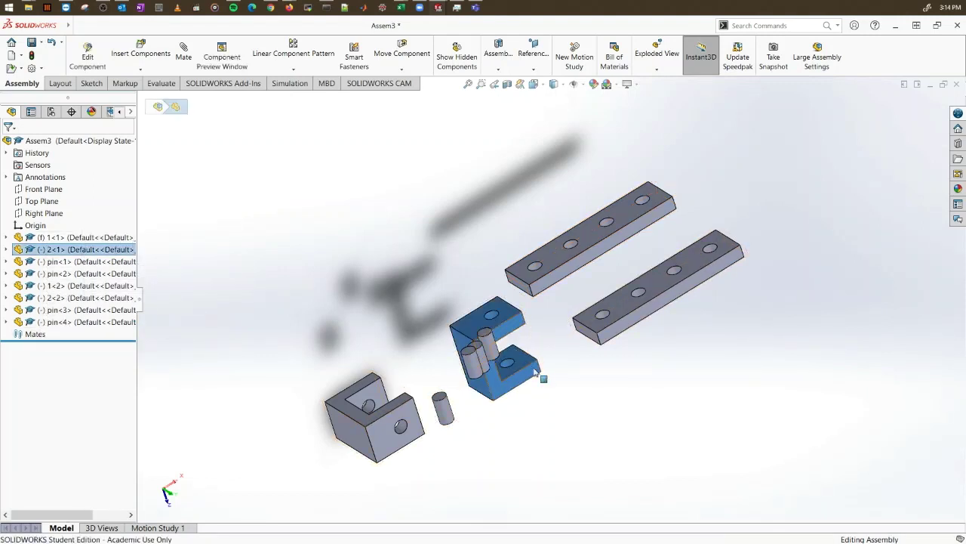
{"action": "left_click_drag", "start_coordinate": [541, 380], "coordinate": [610, 400]}
Step: Try to move the fixed plate 1<1> away from the other parts and view the whole layout
{"action": "left_click", "coordinate": [47, 238]}
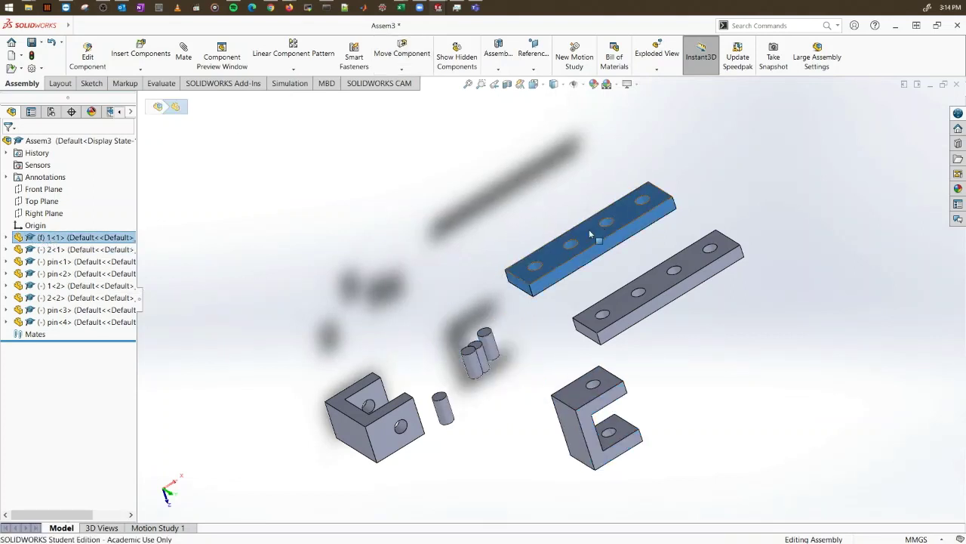
{"action": "mouse_move", "coordinate": [588, 229]}
{"action": "left_mouse_down"}
{"action": "mouse_move", "coordinate": [618, 236]}
{"action": "mouse_move", "coordinate": [443, 214]}
{"action": "left_mouse_up"}
{"action": "left_click", "coordinate": [444, 213]}
{"action": "scroll", "coordinate": [680, 302], "scroll_direction": "up", "scroll_amount": 3}
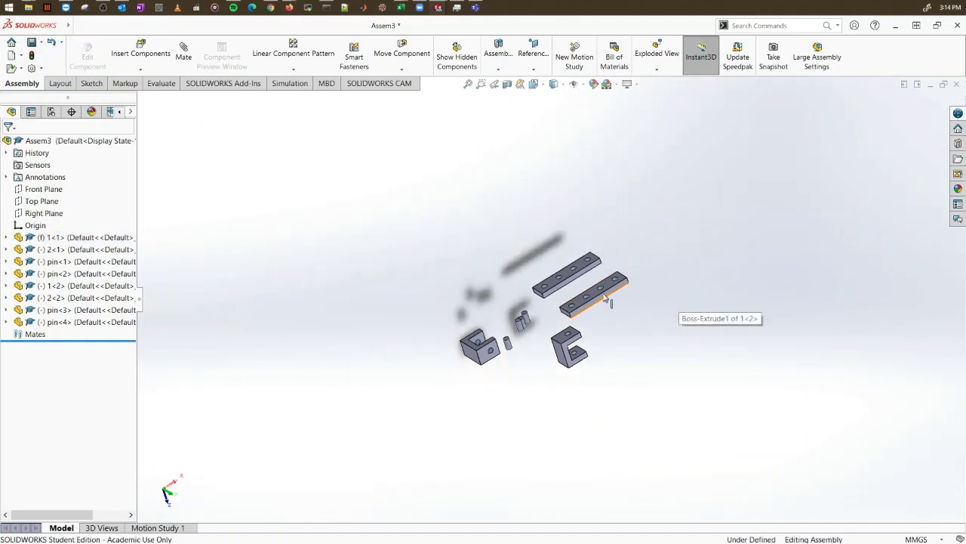
{"action": "scroll", "coordinate": [610, 302], "scroll_direction": "down", "scroll_amount": 3}
{"action": "middle_click_drag", "start_coordinate": [566, 257], "coordinate": [550, 241]}
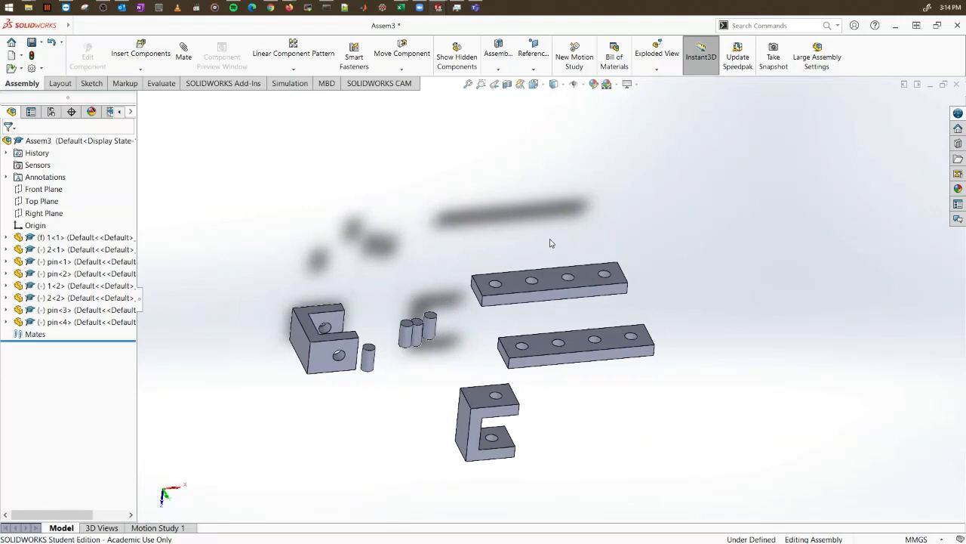
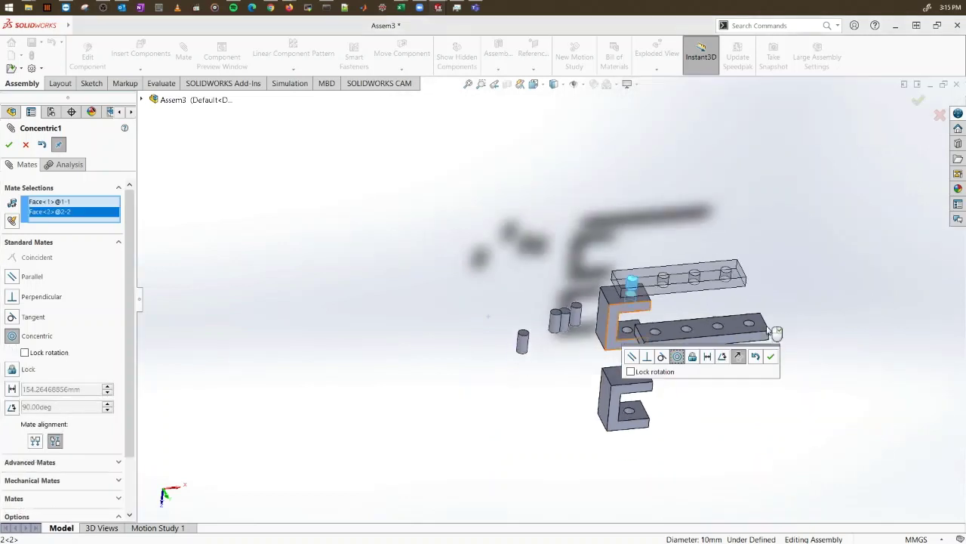
Step: Inspect and accept the concentric mate between the end hole of plate 1<1> and the arm hole of bracket 2<2>
{"action": "middle_click_drag", "start_coordinate": [676, 452], "coordinate": [661, 361]}
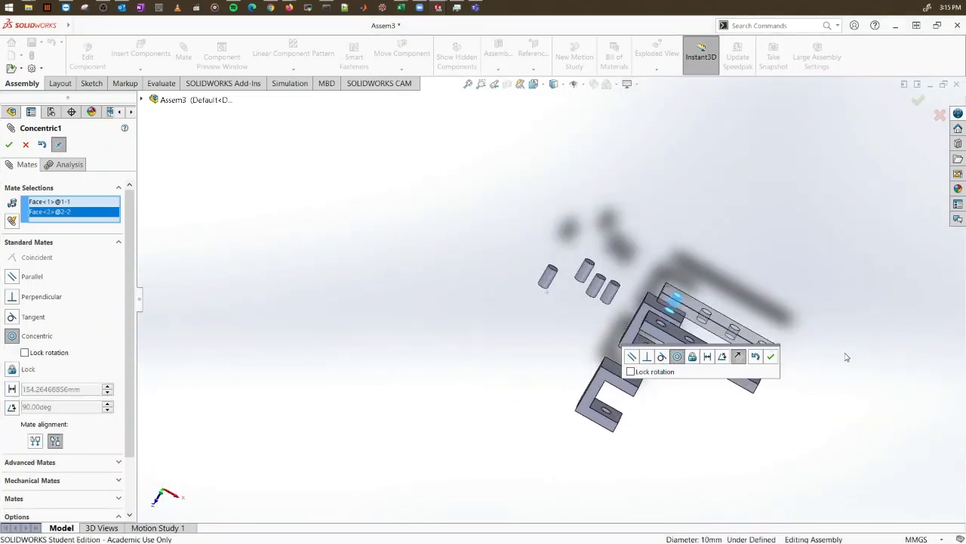
{"action": "scroll", "coordinate": [665, 325], "scroll_direction": "down", "scroll_amount": 3}
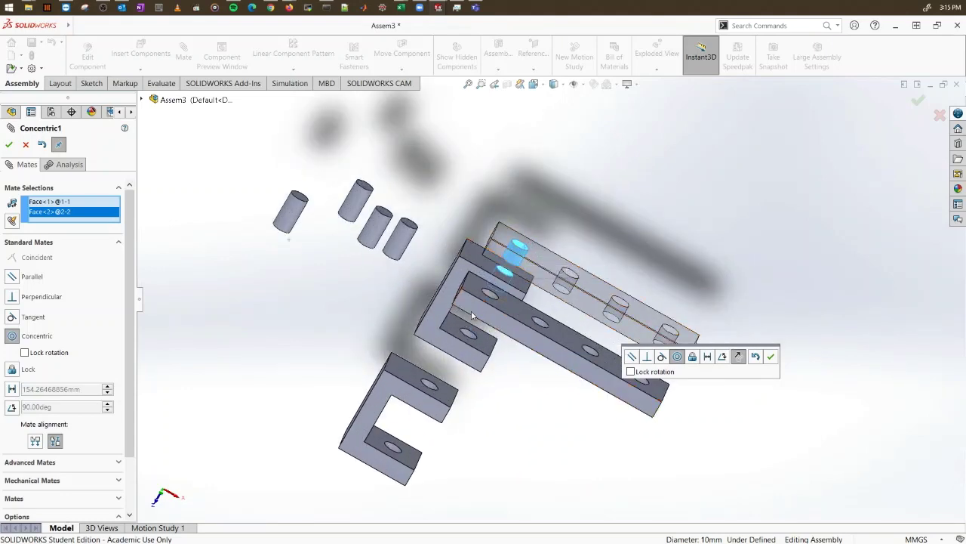
{"action": "middle_click_drag", "start_coordinate": [551, 260], "coordinate": [552, 302]}
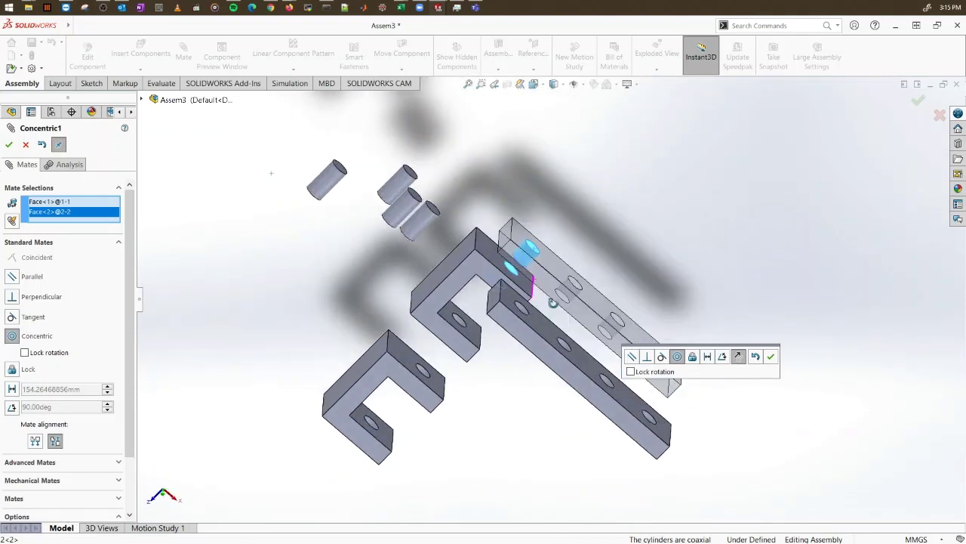
{"action": "left_click", "coordinate": [771, 358]}
Step: Make the broad holed face of plate 1<1> coincident with the outer arm face of bracket 2<2> and test the bracket's movement
{"action": "middle_click_drag", "start_coordinate": [673, 302], "coordinate": [714, 270]}
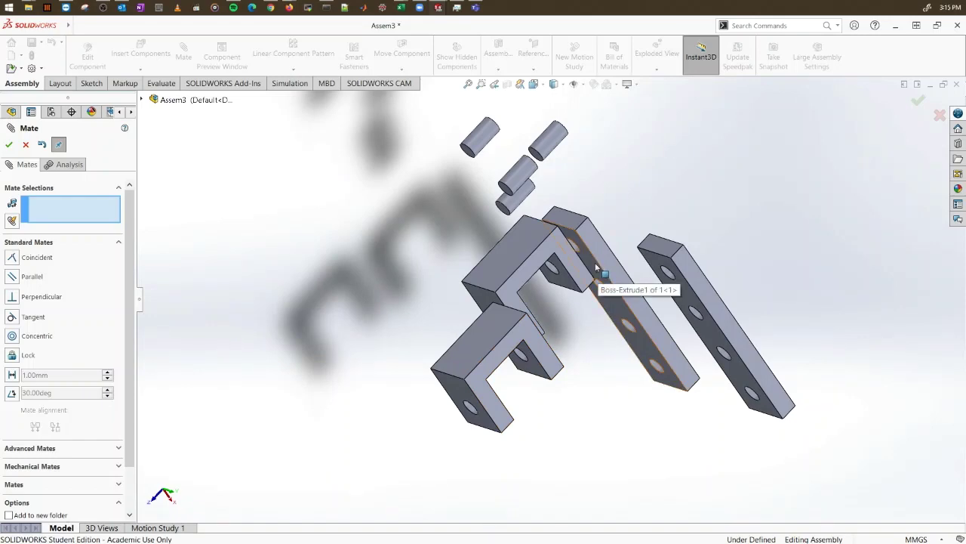
{"action": "left_click", "coordinate": [623, 304]}
{"action": "left_click", "coordinate": [584, 214]}
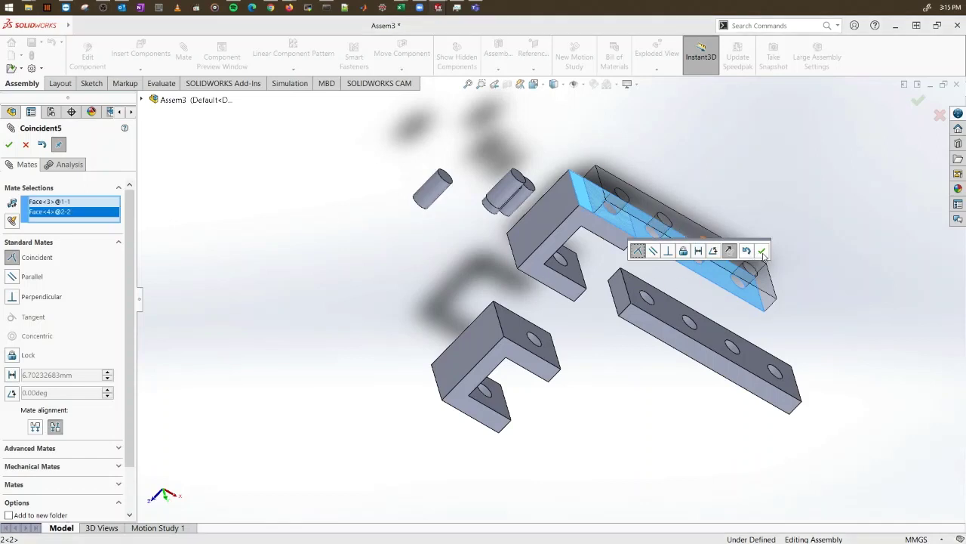
{"action": "key", "text": "Return"}
{"action": "left_click_drag", "start_coordinate": [560, 226], "coordinate": [532, 295]}
{"action": "middle_click_drag", "start_coordinate": [604, 345], "coordinate": [617, 259]}
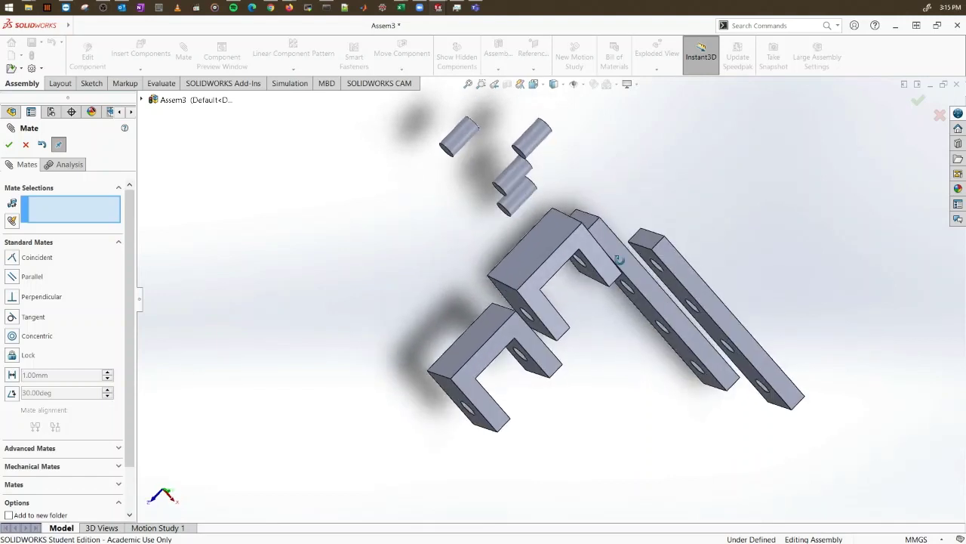
Step: Add a concentric mate between an arm hole of bracket 2<1> and the free end hole of plate 1<1>
{"action": "middle_click_drag", "start_coordinate": [652, 372], "coordinate": [528, 420]}
{"action": "middle_click_drag", "start_coordinate": [603, 435], "coordinate": [538, 371]}
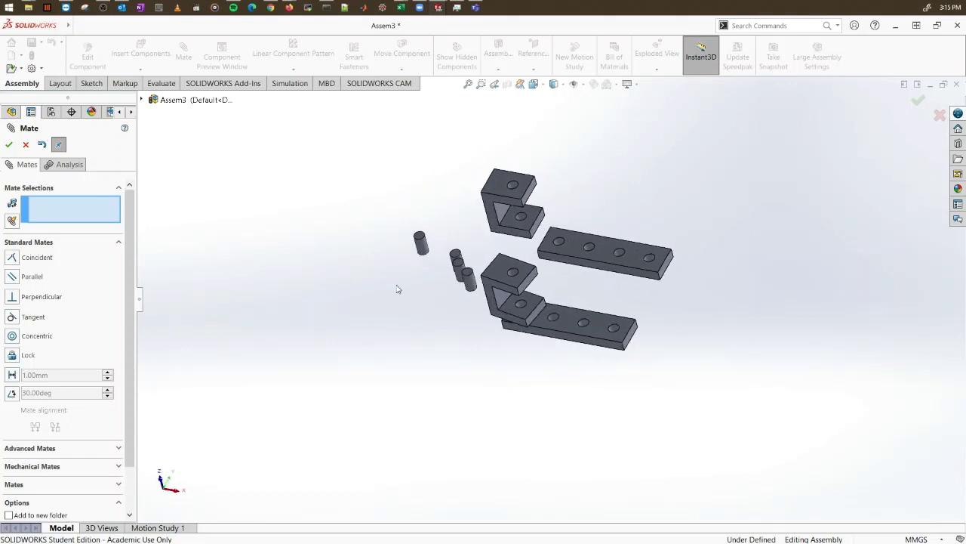
{"action": "left_click", "coordinate": [521, 219]}
{"action": "left_click", "coordinate": [617, 332]}
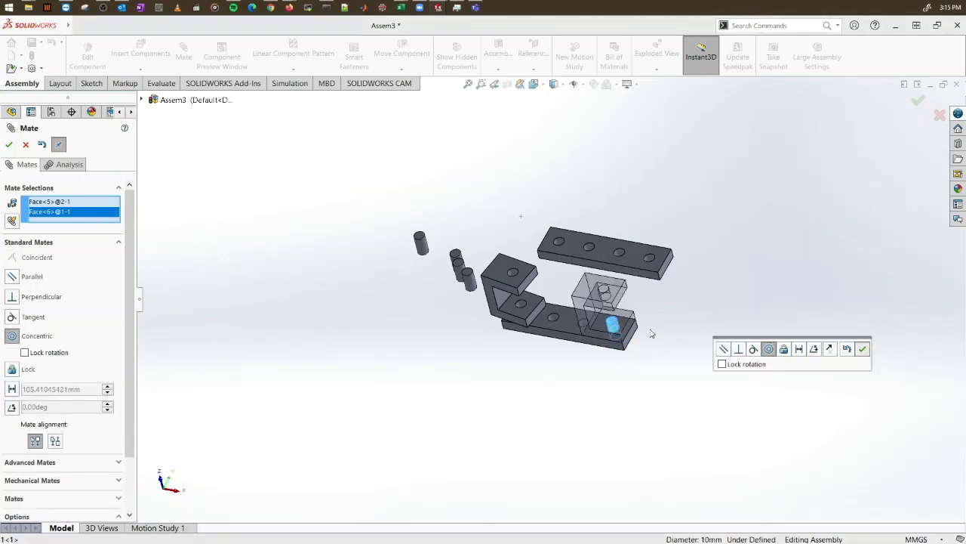
{"action": "key", "text": "Return"}
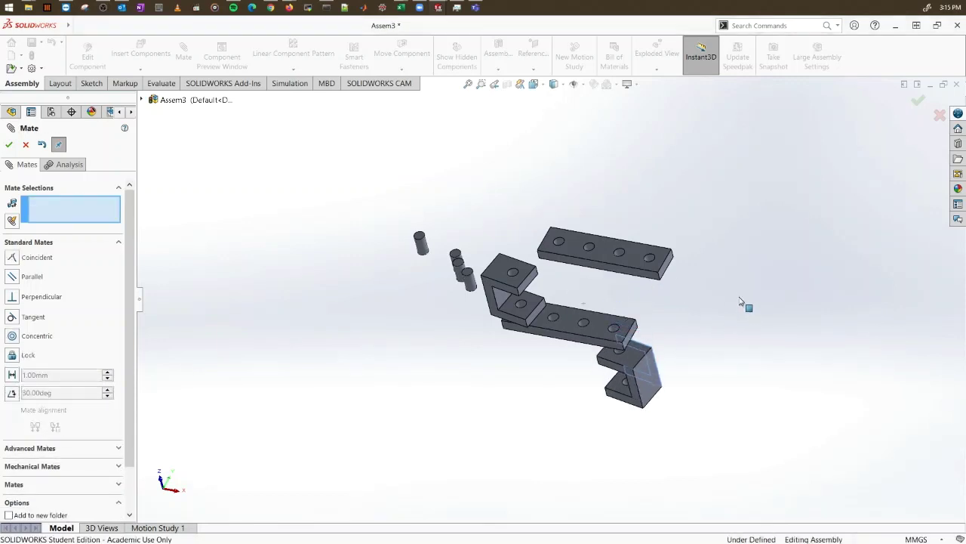
Step: Make the outer arm face of bracket 2<1> coincident with the broad holed face of plate 1<1>
{"action": "middle_click_drag", "start_coordinate": [664, 289], "coordinate": [587, 241]}
{"action": "scroll", "coordinate": [621, 250], "scroll_direction": "down", "scroll_amount": 6}
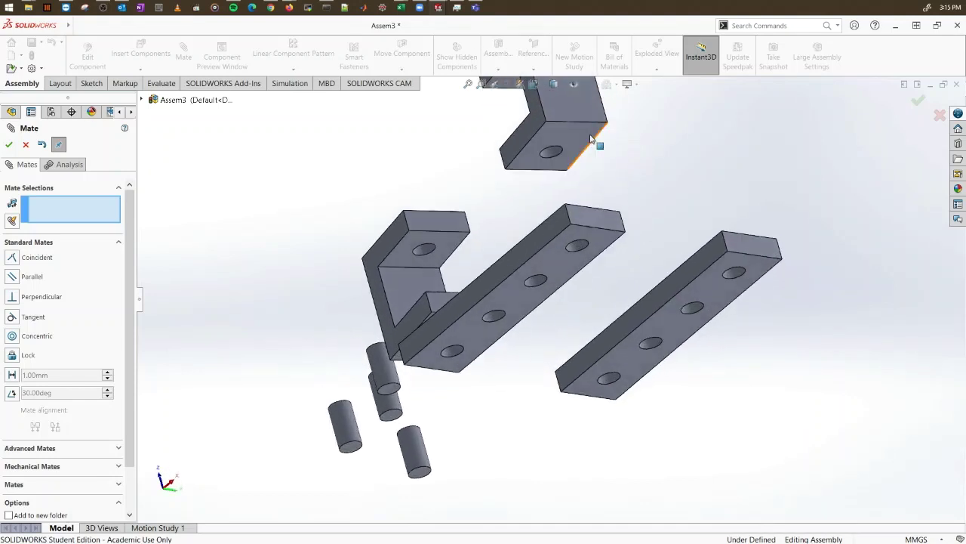
{"action": "left_click", "coordinate": [577, 133]}
{"action": "scroll", "coordinate": [599, 201], "scroll_direction": "up", "scroll_amount": 4}
{"action": "middle_click_drag", "start_coordinate": [600, 201], "coordinate": [602, 370]}
{"action": "scroll", "coordinate": [612, 323], "scroll_direction": "down", "scroll_amount": 5}
{"action": "left_click", "coordinate": [608, 325]}
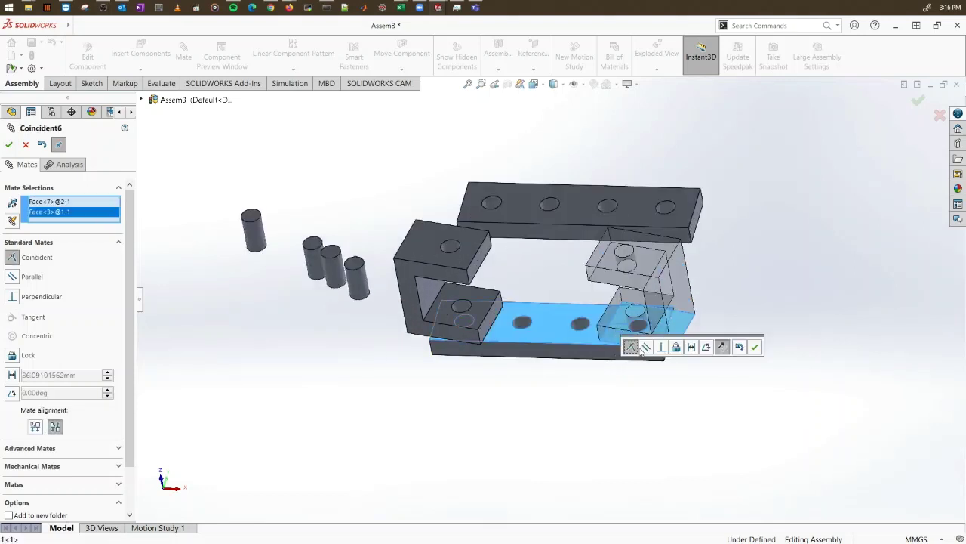
{"action": "left_click", "coordinate": [756, 347]}
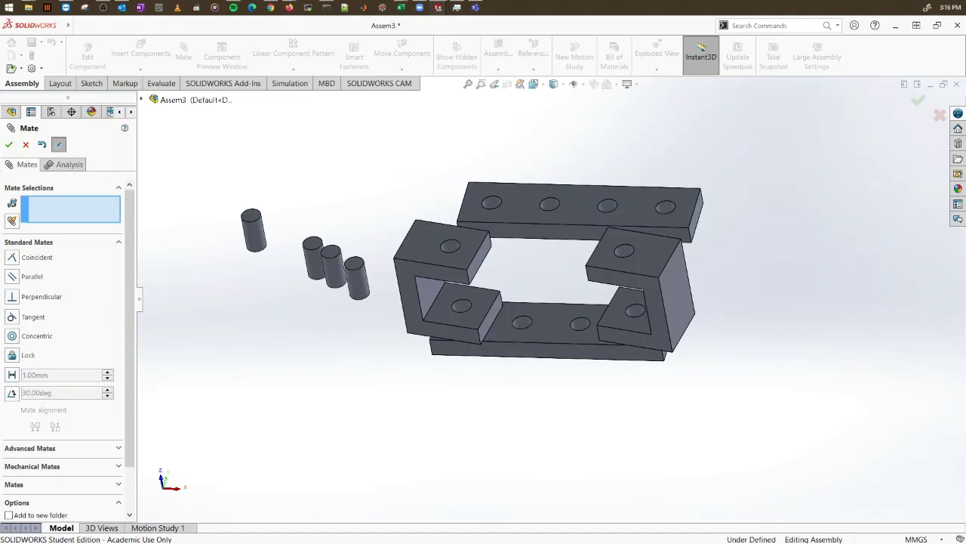
Step: Add a parallel mate between the arm end faces of brackets 2<1> and 2<2> and test the brackets' movement
{"action": "key", "text": "ctrl+z"}
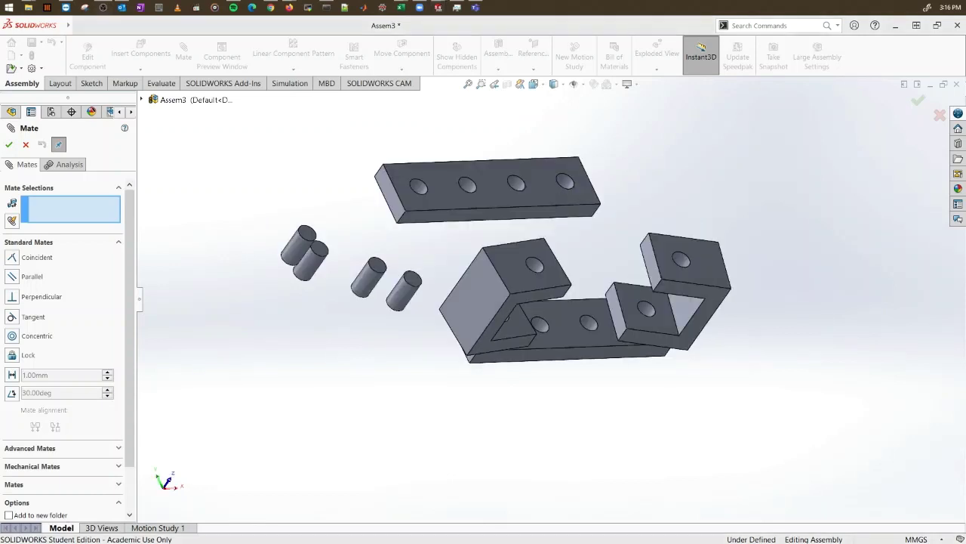
{"action": "middle_click_drag", "start_coordinate": [837, 367], "coordinate": [835, 330]}
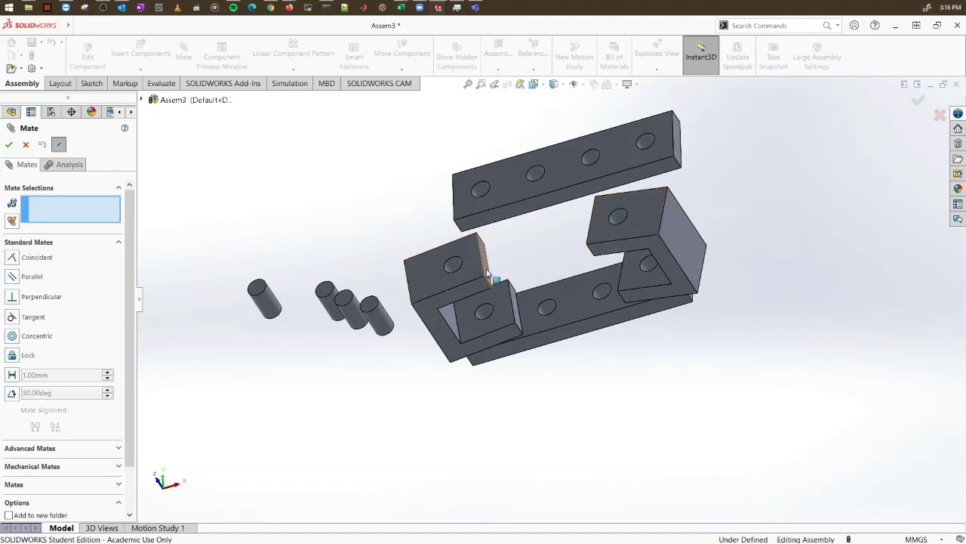
{"action": "middle_click_drag", "start_coordinate": [573, 302], "coordinate": [434, 309]}
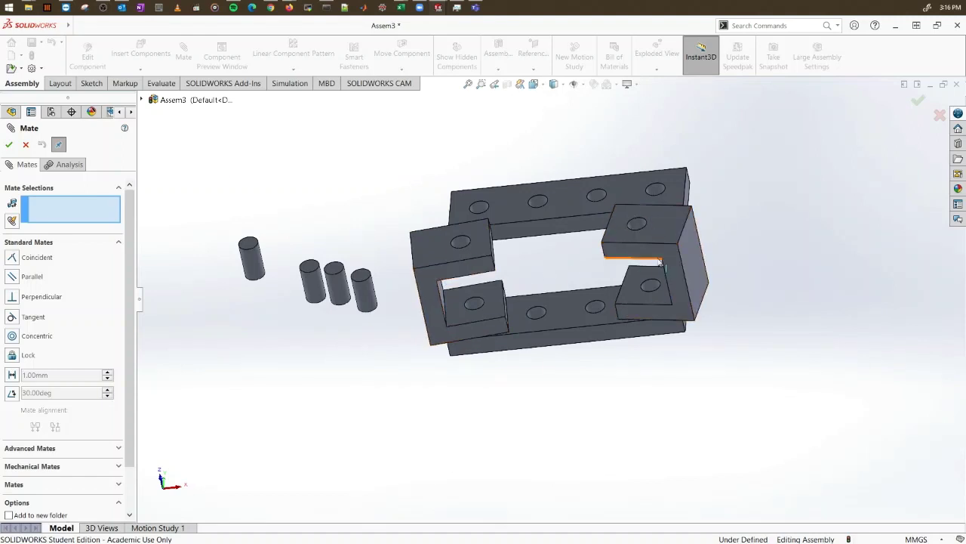
{"action": "middle_click_drag", "start_coordinate": [624, 281], "coordinate": [695, 329]}
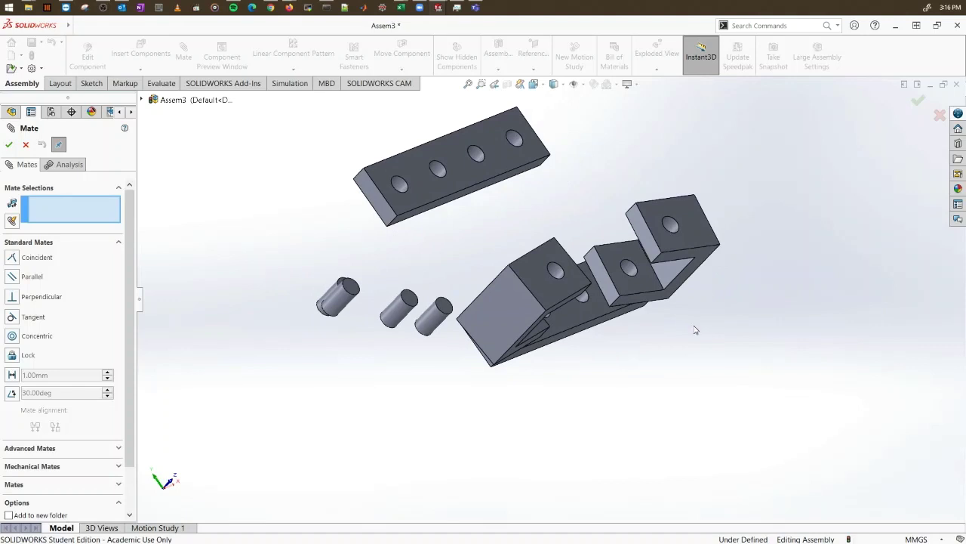
{"action": "left_click", "coordinate": [11, 277]}
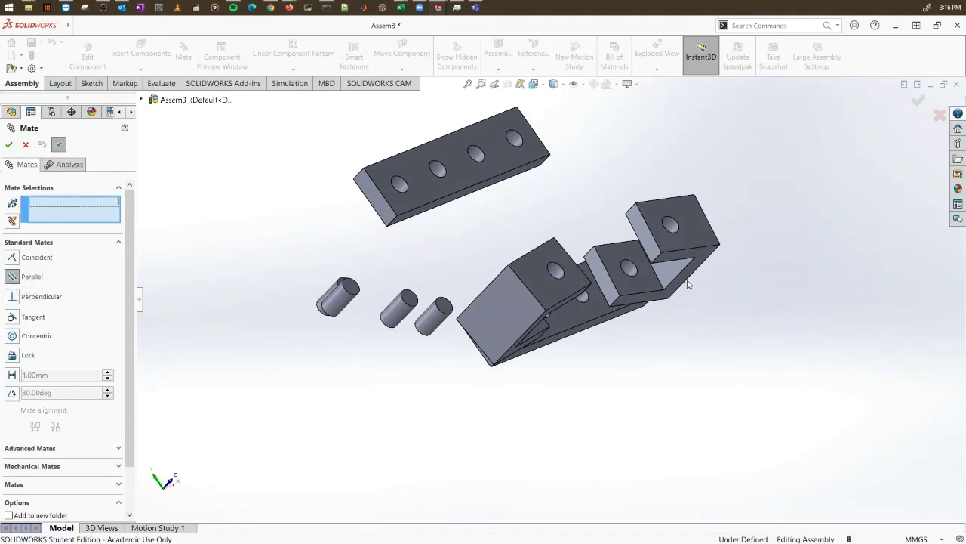
{"action": "left_click", "coordinate": [641, 229]}
{"action": "middle_click_drag", "start_coordinate": [662, 309], "coordinate": [515, 353]}
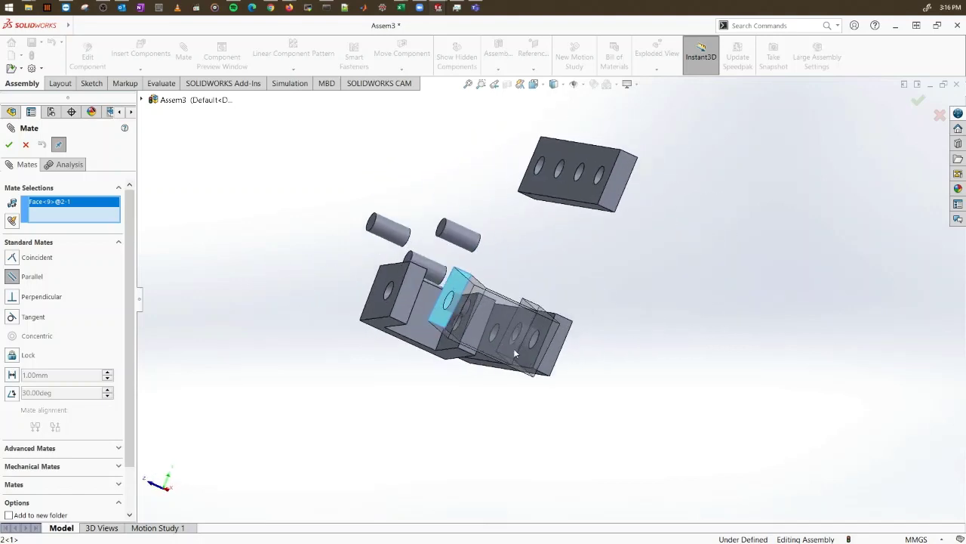
{"action": "left_click", "coordinate": [412, 280]}
{"action": "middle_click_drag", "start_coordinate": [509, 406], "coordinate": [671, 413]}
{"action": "left_click", "coordinate": [649, 398]}
{"action": "left_click_drag", "start_coordinate": [461, 291], "coordinate": [472, 352]}
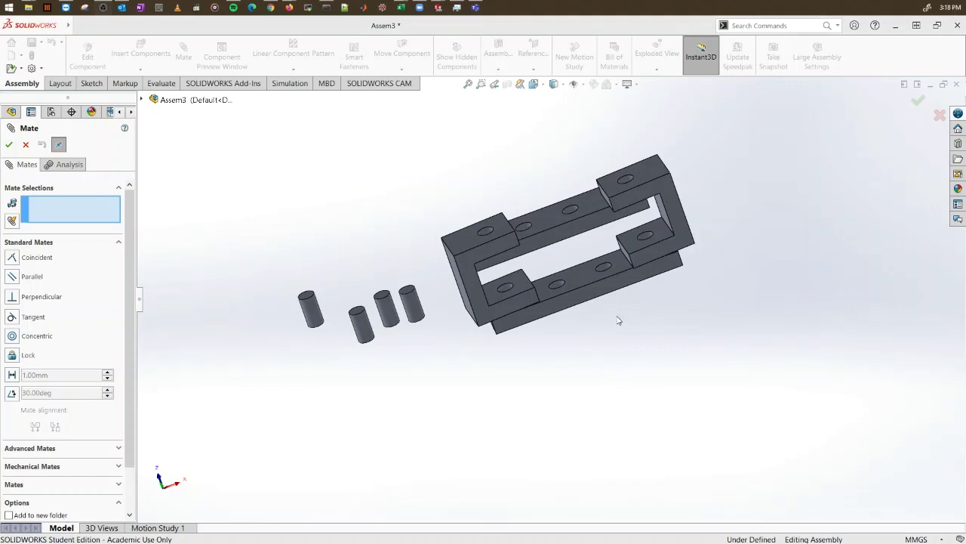
Step: Add a concentric mate between an end hole of plate 1<2> and the upper arm hole of bracket 2<2>
{"action": "middle_click_drag", "start_coordinate": [623, 317], "coordinate": [582, 304]}
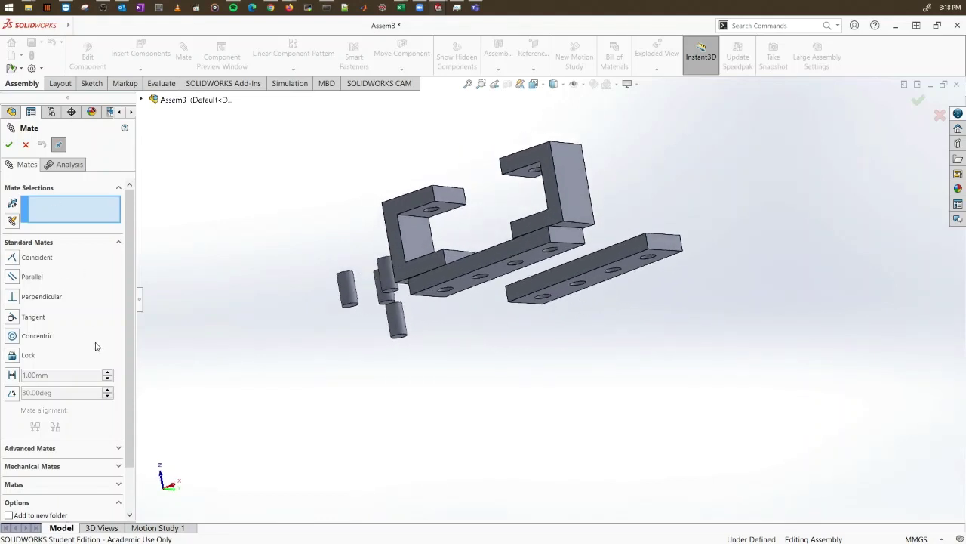
{"action": "scroll", "coordinate": [552, 345], "scroll_direction": "down", "scroll_amount": 4}
{"action": "scroll", "coordinate": [533, 302], "scroll_direction": "up", "scroll_amount": 2}
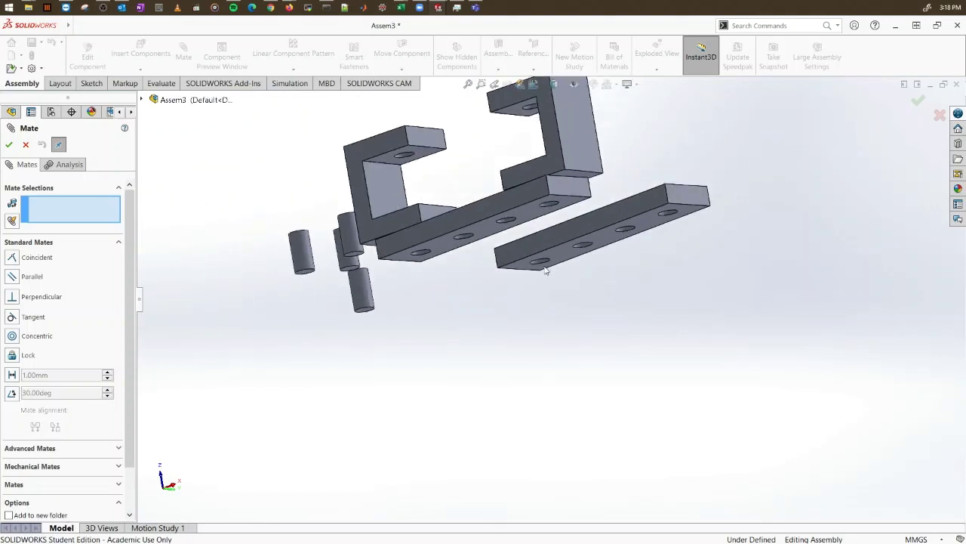
{"action": "scroll", "coordinate": [593, 266], "scroll_direction": "down", "scroll_amount": 2}
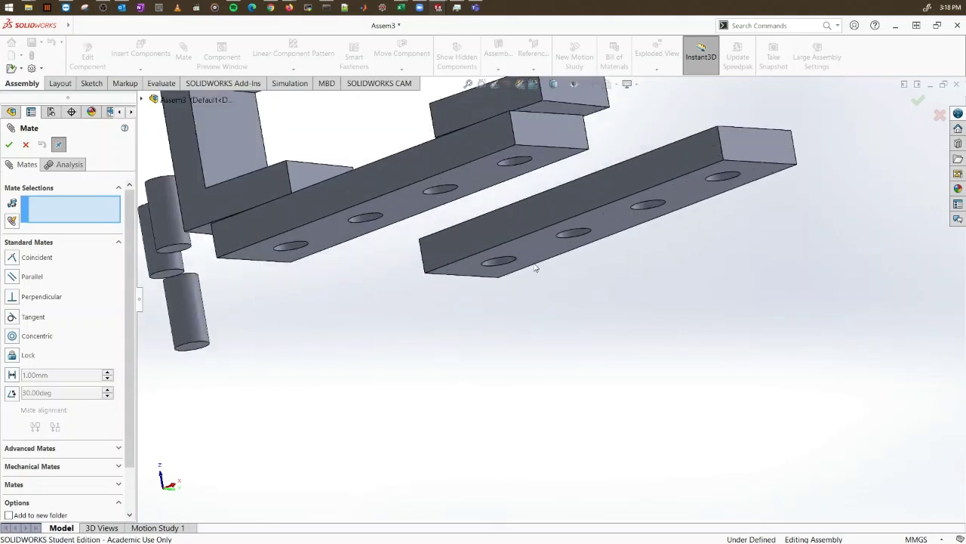
{"action": "left_click", "coordinate": [495, 263]}
{"action": "scroll", "coordinate": [511, 295], "scroll_direction": "up", "scroll_amount": 5}
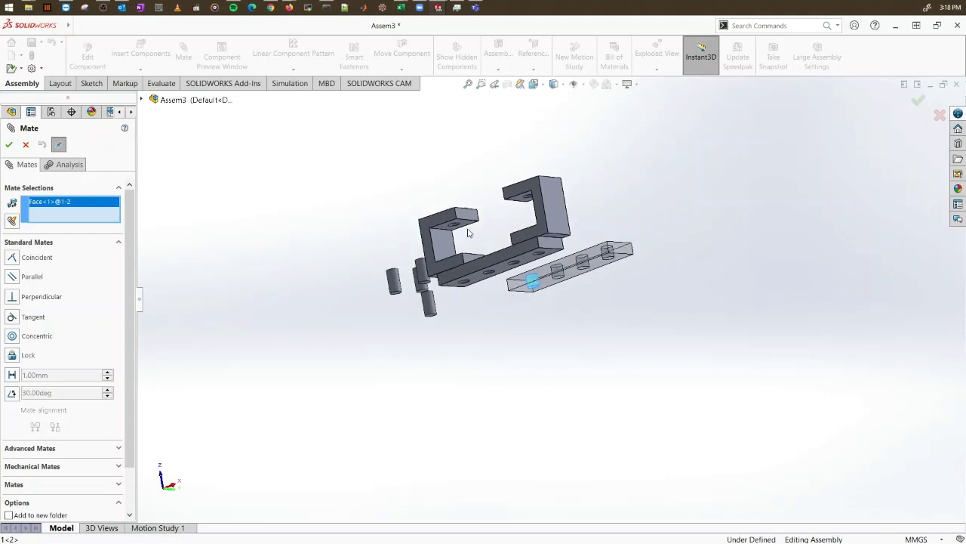
{"action": "scroll", "coordinate": [458, 226], "scroll_direction": "down", "scroll_amount": 5}
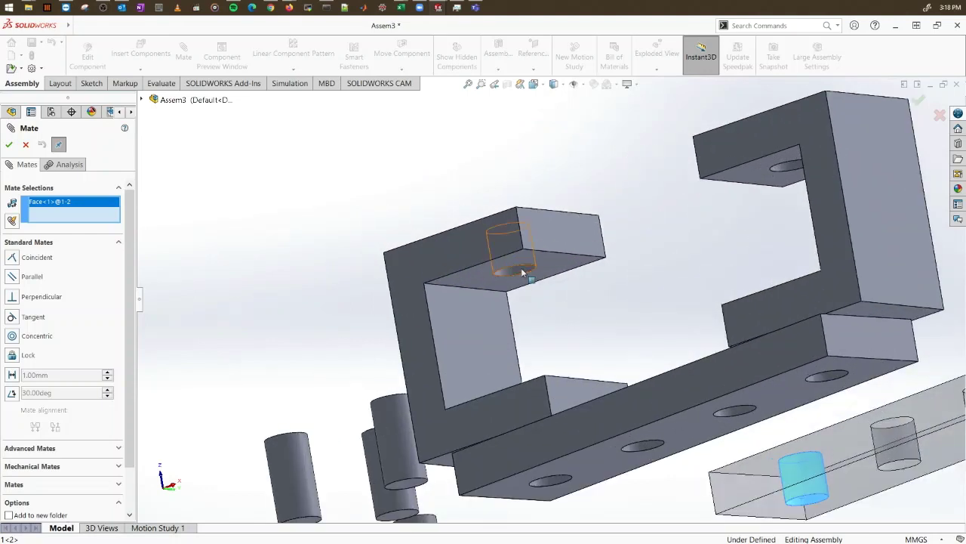
{"action": "left_click", "coordinate": [523, 268]}
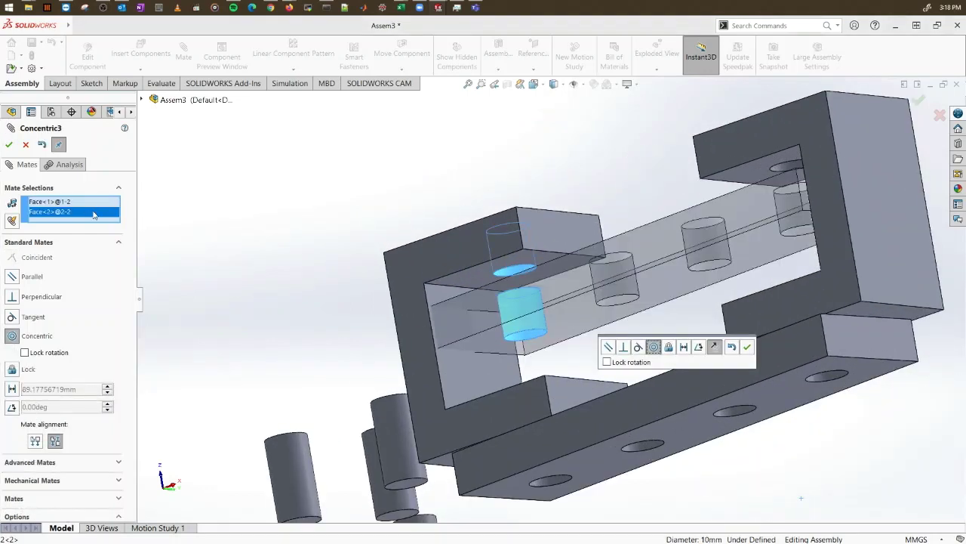
{"action": "key", "text": "Return"}
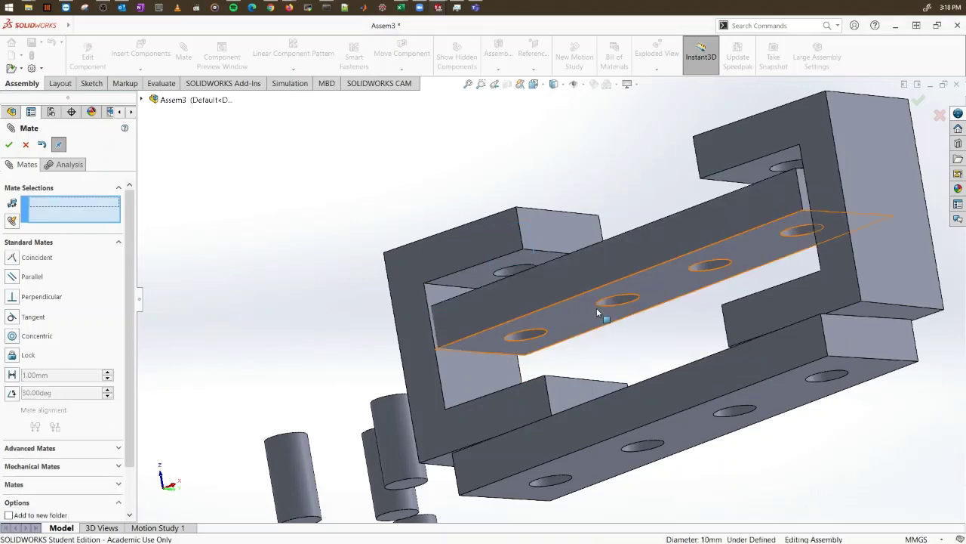
Step: Make the underside of plate 1<2> coincident with the upper outer arm face of bracket 2<2>
{"action": "left_click", "coordinate": [586, 310]}
{"action": "middle_click_drag", "start_coordinate": [562, 224], "coordinate": [538, 237]}
{"action": "left_click", "coordinate": [524, 214]}
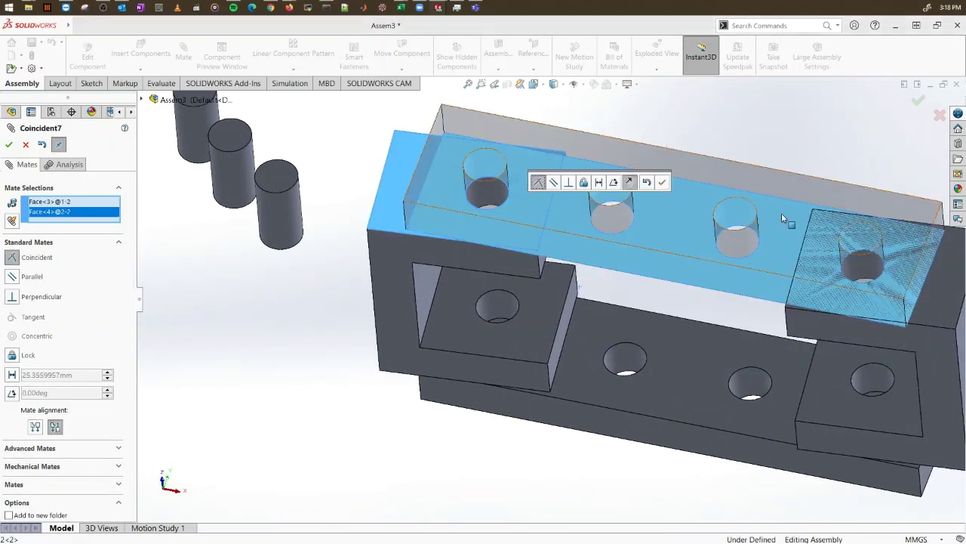
{"action": "key", "text": "Return"}
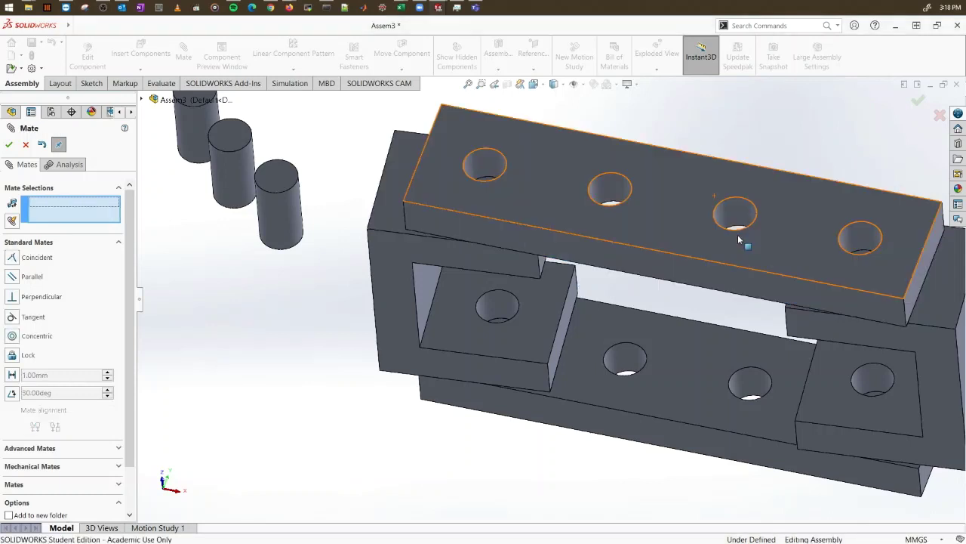
Step: Swing plate 1<2> aside and mate its other end hole concentric with the upper arm hole of bracket 2<1>
{"action": "left_click_drag", "start_coordinate": [874, 215], "coordinate": [879, 156]}
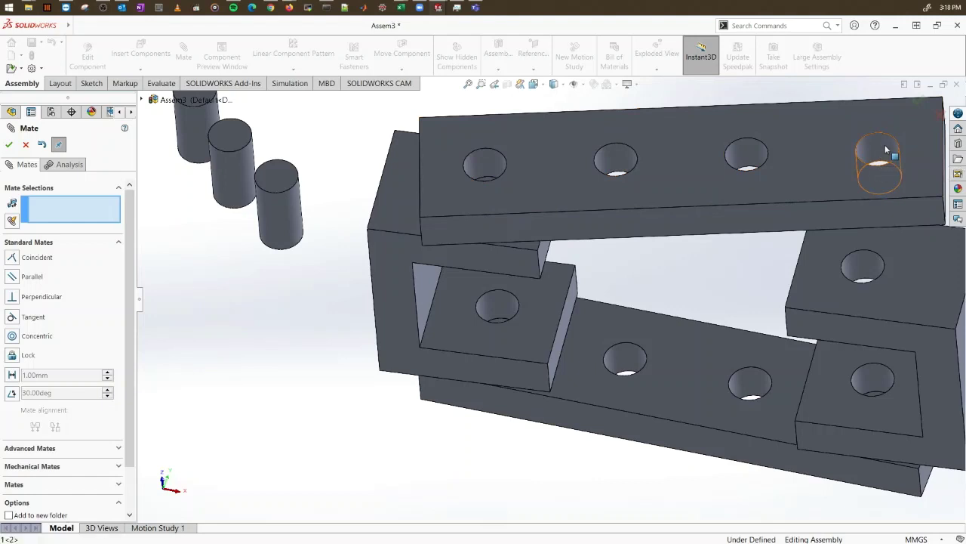
{"action": "left_click", "coordinate": [880, 156]}
{"action": "left_click", "coordinate": [866, 266]}
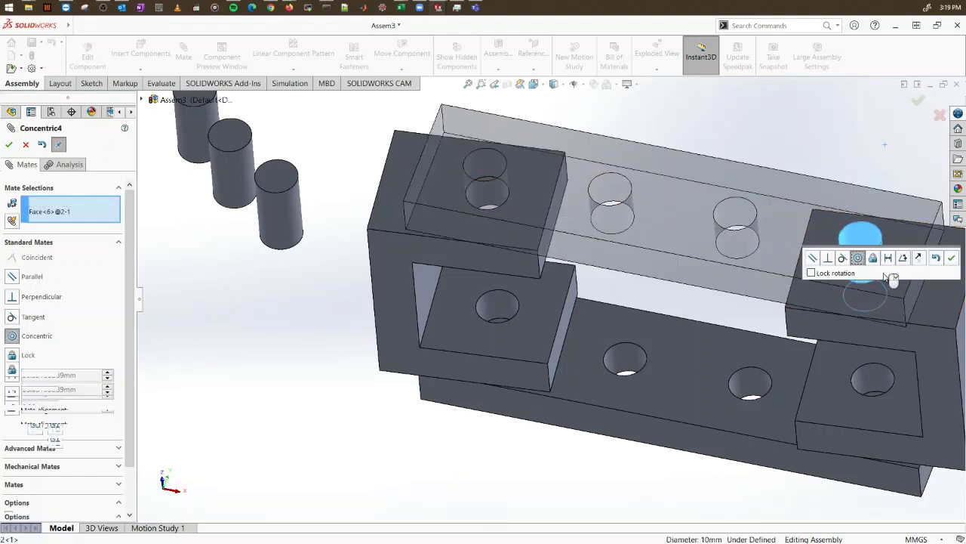
{"action": "left_click", "coordinate": [951, 258]}
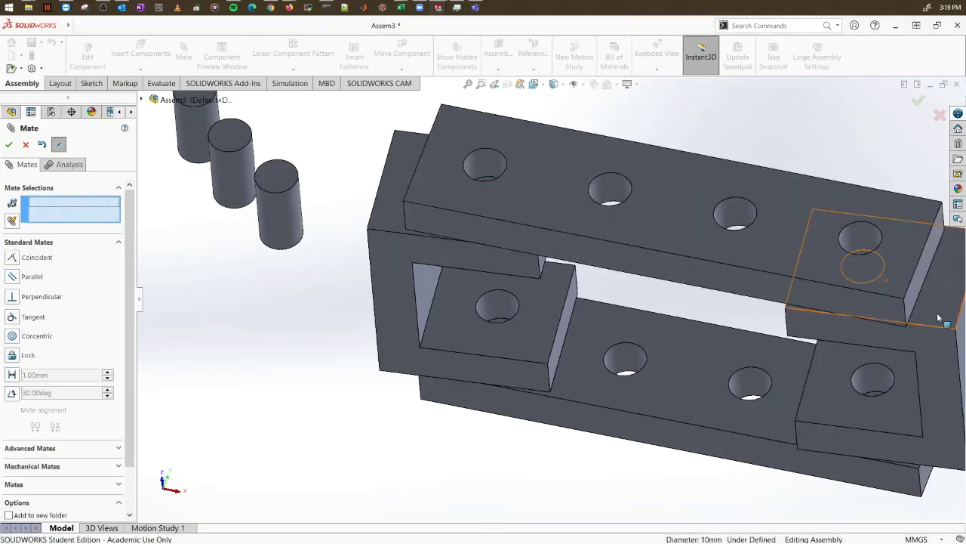
Step: Make the upper outer arm face of bracket 2<1> coincident with the underside of plate 1<2> and test the assembly's movement
{"action": "left_click", "coordinate": [906, 337]}
{"action": "middle_click_drag", "start_coordinate": [906, 336], "coordinate": [753, 131]}
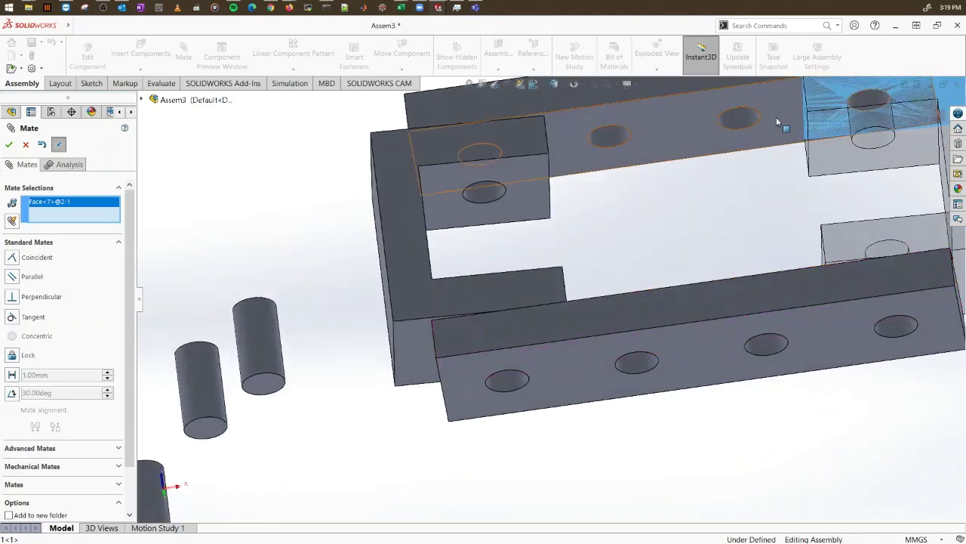
{"action": "left_click", "coordinate": [776, 117]}
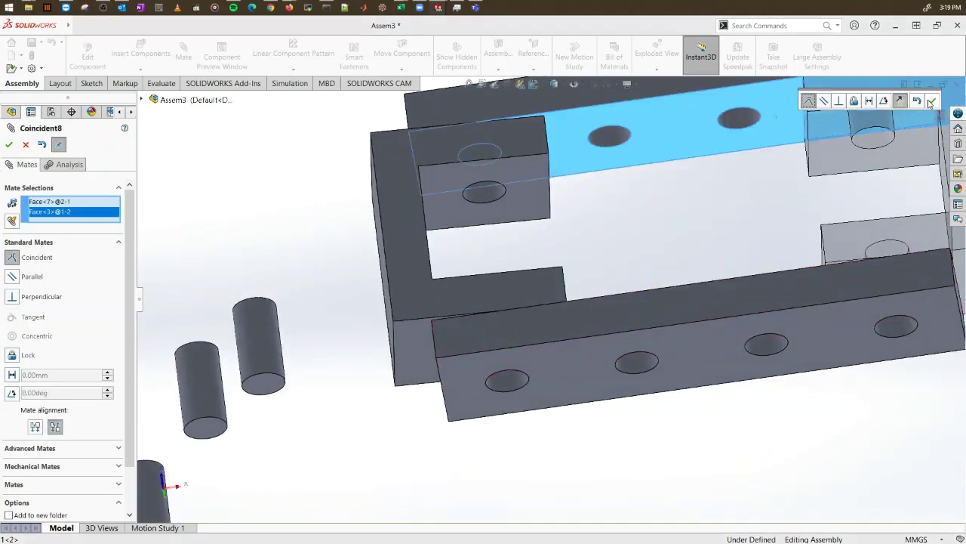
{"action": "key", "text": "Return"}
{"action": "scroll", "coordinate": [731, 205], "scroll_direction": "up", "scroll_amount": 5}
{"action": "middle_click_drag", "start_coordinate": [776, 209], "coordinate": [713, 330]}
{"action": "mouse_move", "coordinate": [716, 332]}
{"action": "left_mouse_down"}
{"action": "mouse_move", "coordinate": [702, 317]}
{"action": "mouse_move", "coordinate": [728, 336]}
{"action": "mouse_move", "coordinate": [705, 341]}
{"action": "left_mouse_up"}
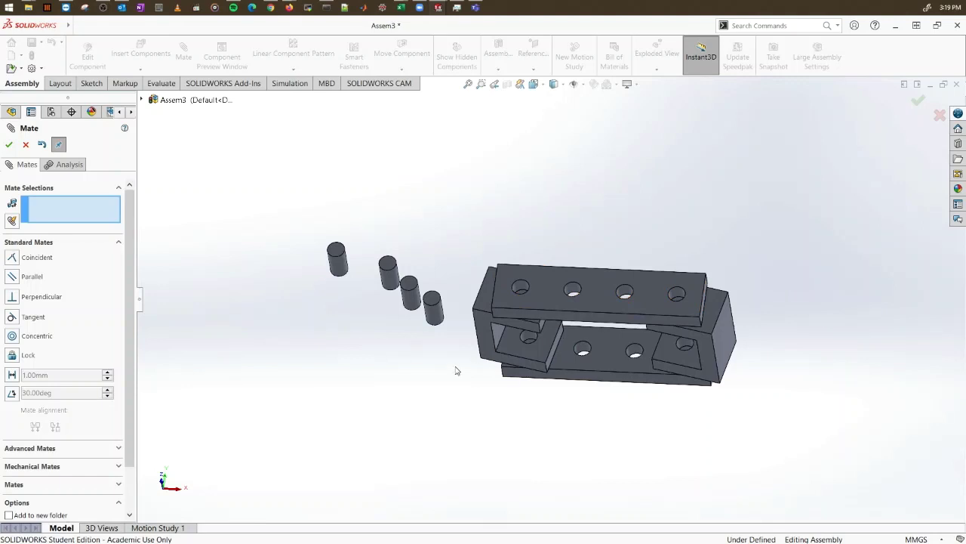
Step: Add a concentric mate between pin<4> and the end hole of plate 1<2> above bracket 2<2>
{"action": "scroll", "coordinate": [435, 326], "scroll_direction": "down", "scroll_amount": 2}
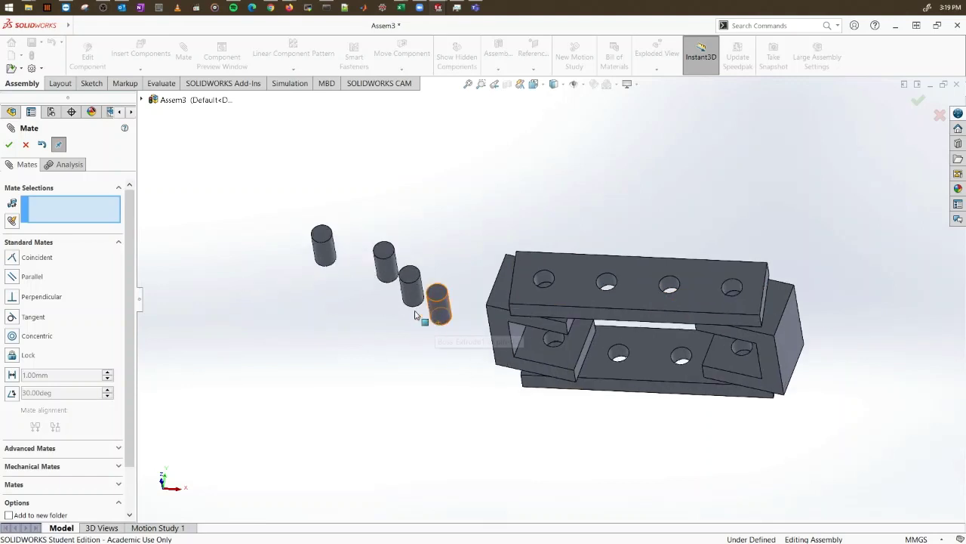
{"action": "left_click", "coordinate": [334, 260]}
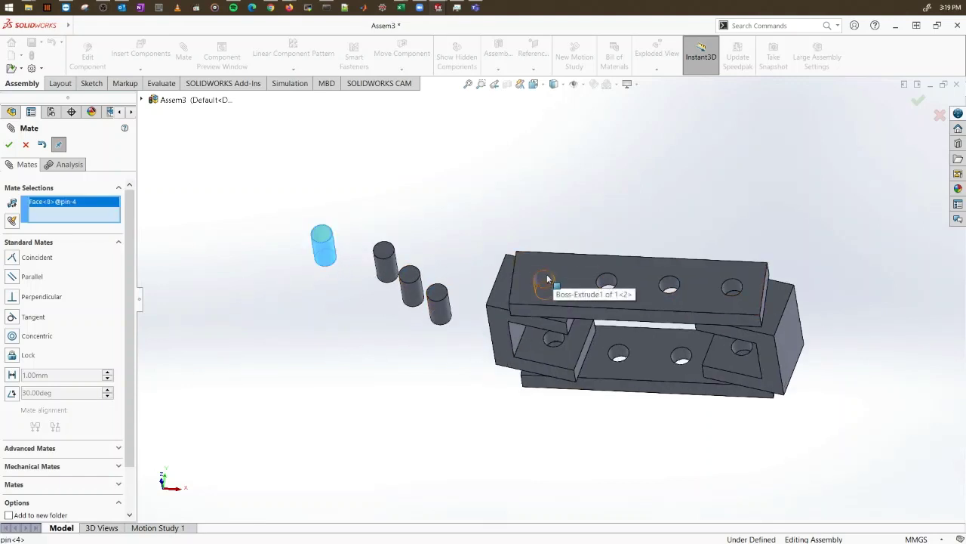
{"action": "left_click", "coordinate": [548, 280]}
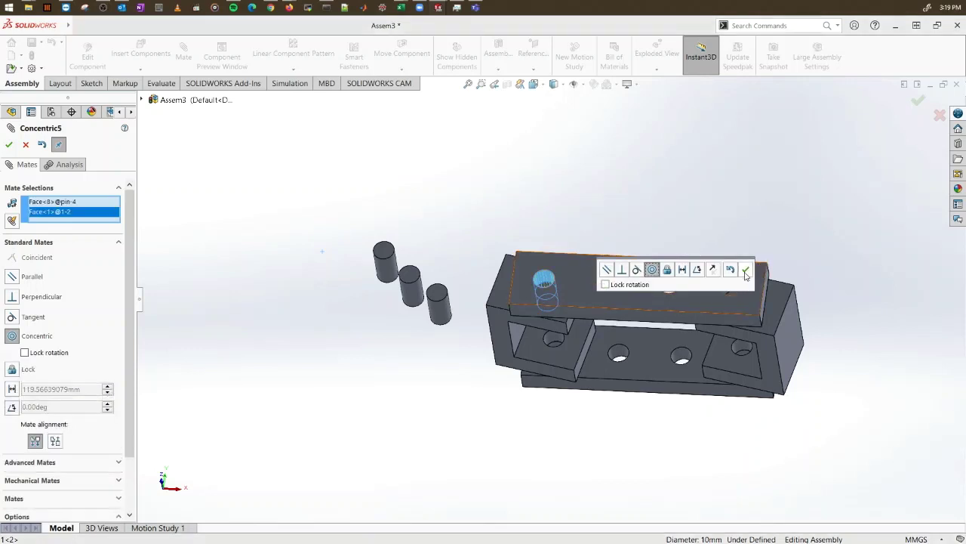
{"action": "left_click", "coordinate": [745, 272]}
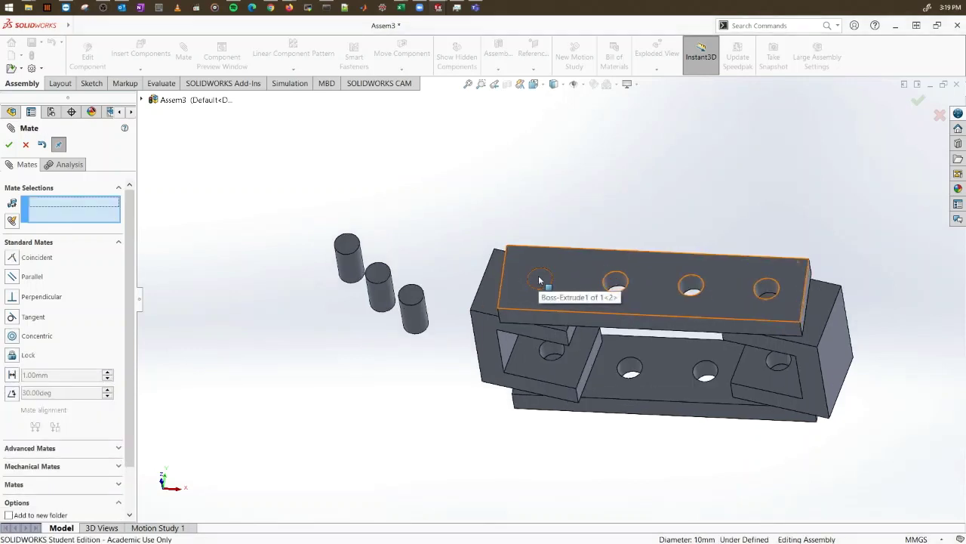
Step: Make the top end face of pin<4> coincident with the top face of plate 1<2>
{"action": "left_click", "coordinate": [539, 278]}
{"action": "left_click", "coordinate": [583, 270]}
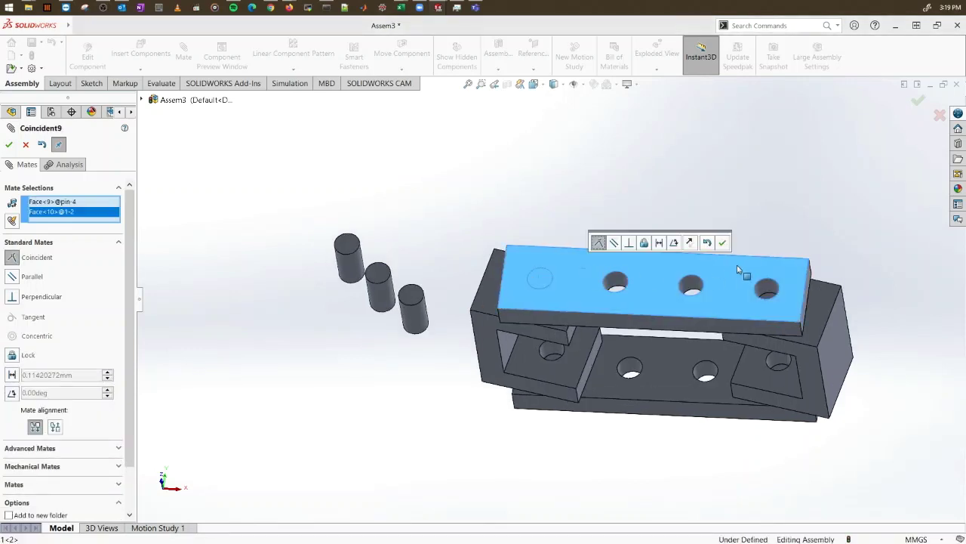
{"action": "key", "text": "Escape"}
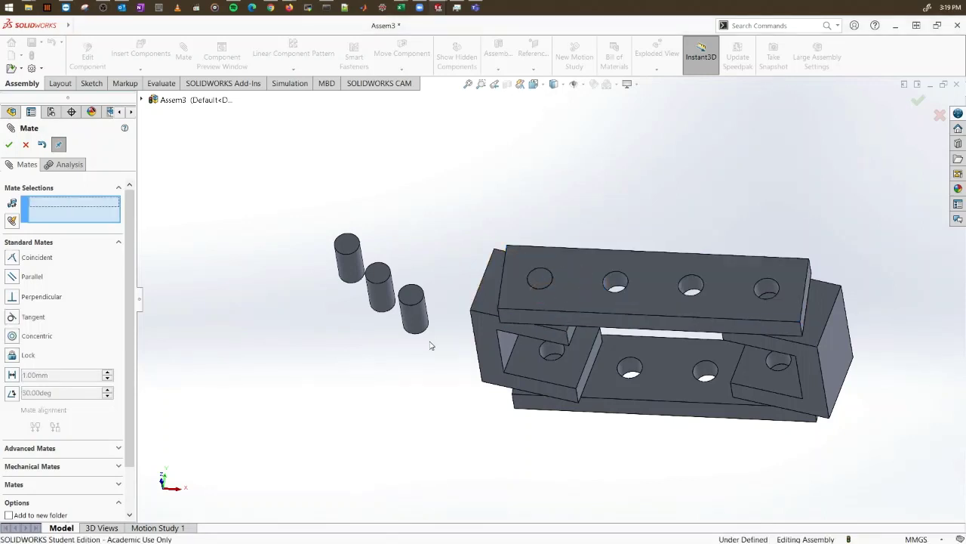
{"action": "middle_click_drag", "start_coordinate": [558, 449], "coordinate": [423, 279]}
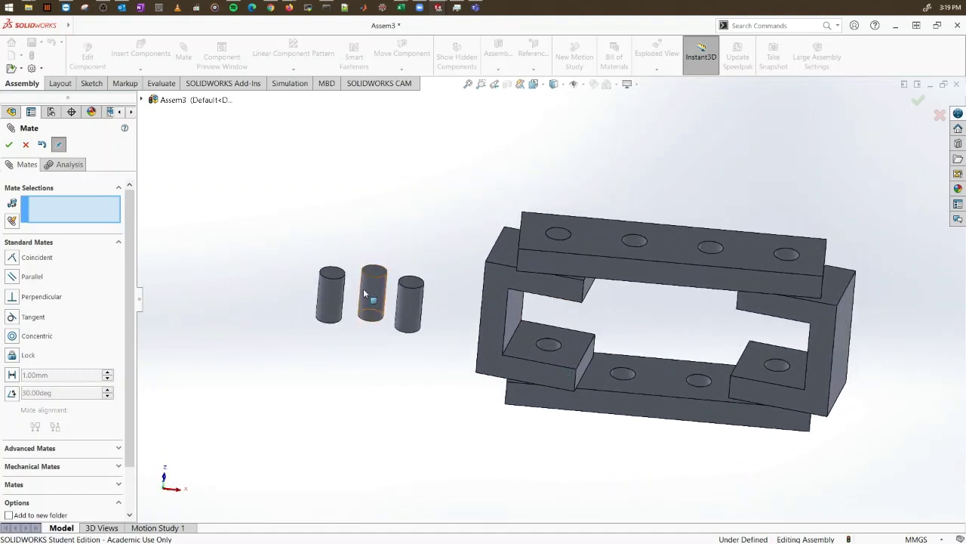
Step: Mate the top end face of pin<1> coincident with the inner lower arm face of bracket 2<2>, and the pin concentric with that arm's hole
{"action": "left_click", "coordinate": [415, 285]}
{"action": "left_click", "coordinate": [540, 337]}
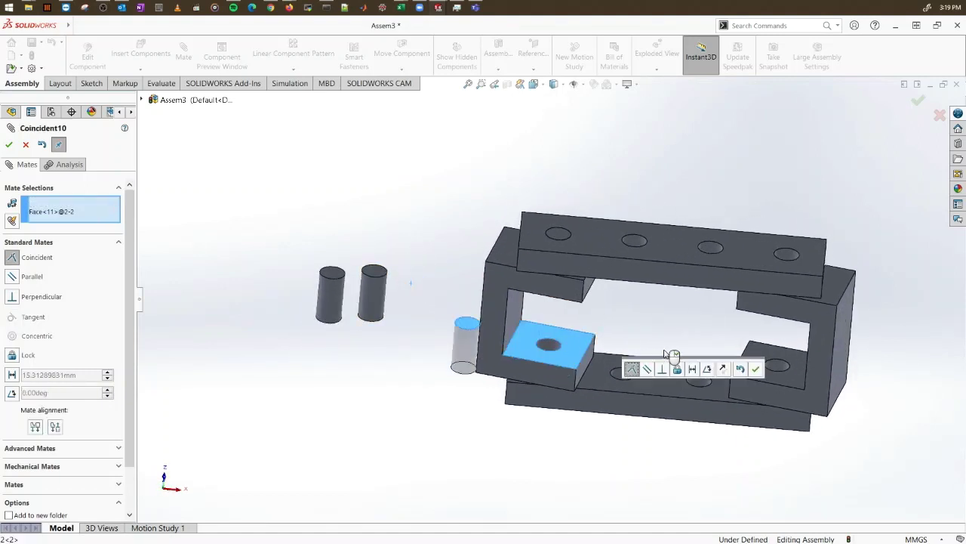
{"action": "key", "text": "Escape"}
{"action": "left_click", "coordinate": [466, 349]}
{"action": "left_click", "coordinate": [557, 346]}
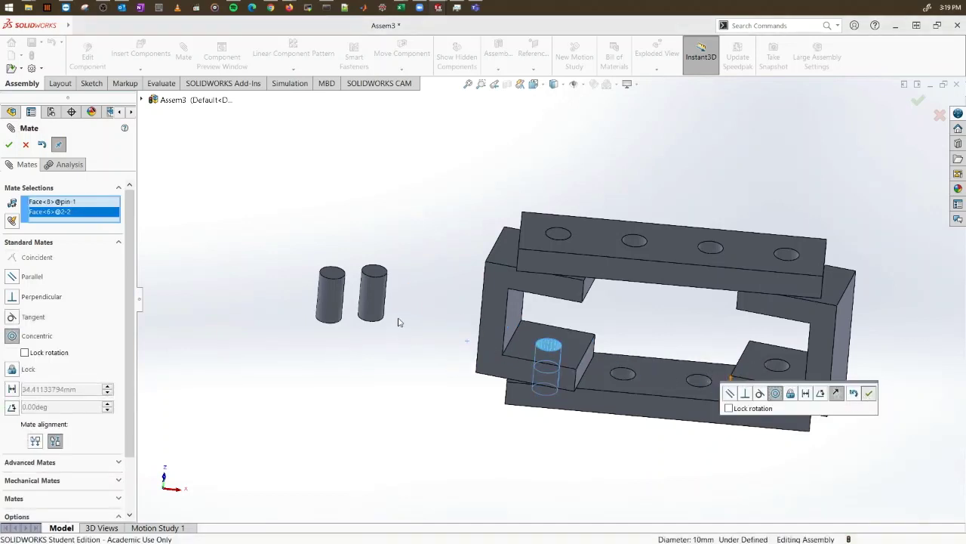
{"action": "key", "text": "Escape"}
Step: Mate pin<2> concentric with the lower arm hole of bracket 2<1> and its top end face coincident with that arm's inner face
{"action": "left_click", "coordinate": [372, 297]}
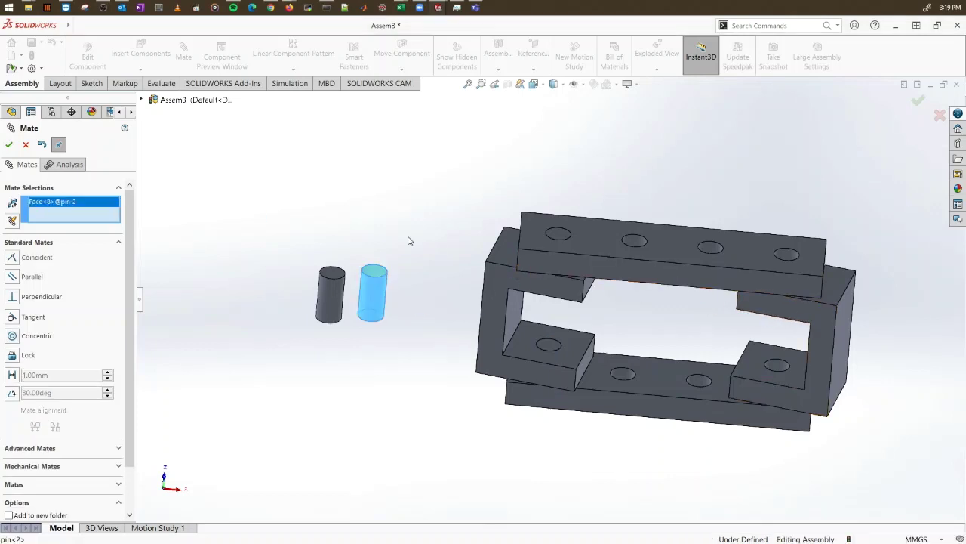
{"action": "left_click", "coordinate": [781, 368]}
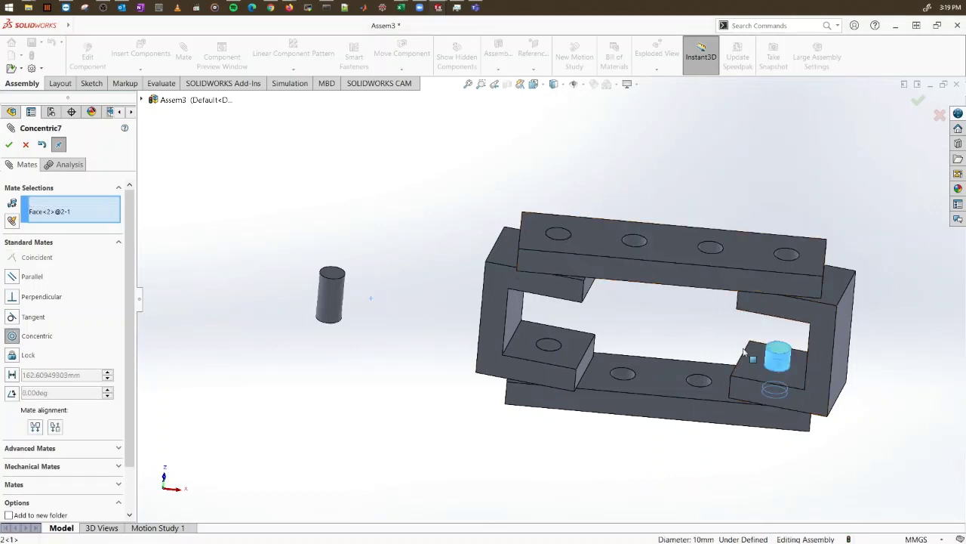
{"action": "key", "text": "Return"}
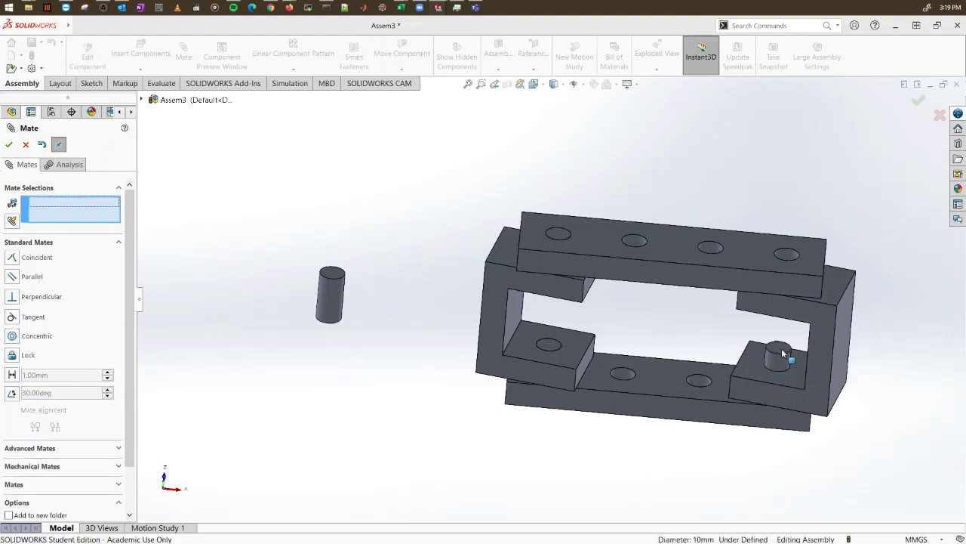
{"action": "left_click", "coordinate": [780, 348]}
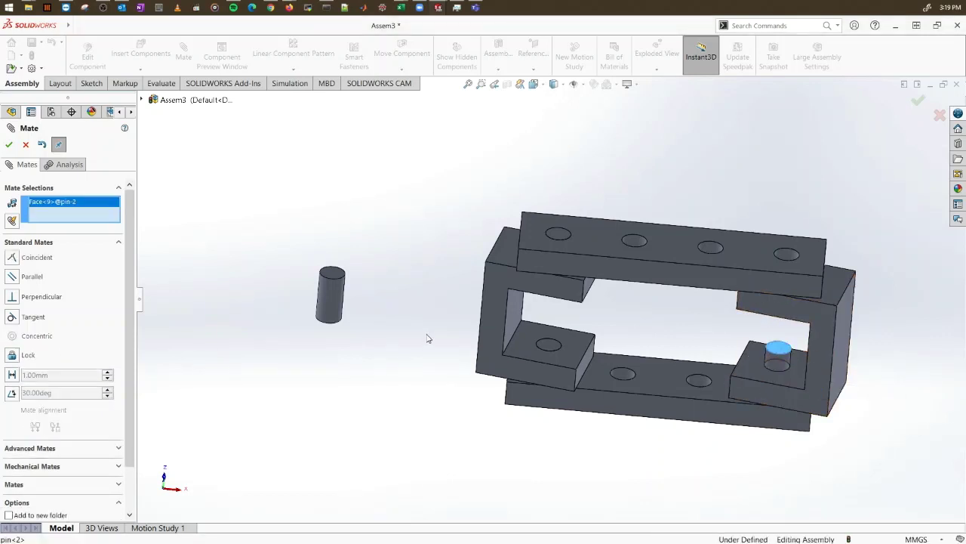
{"action": "left_click", "coordinate": [748, 369]}
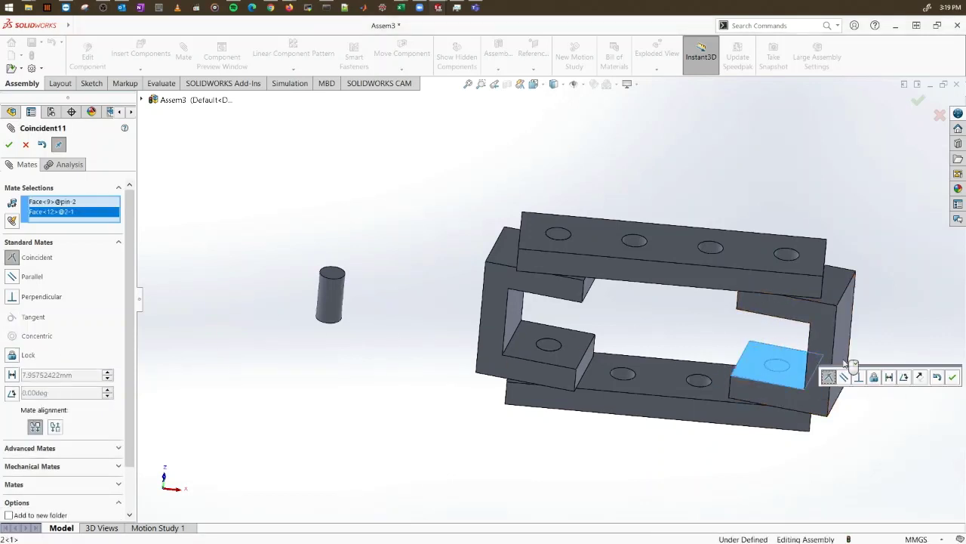
{"action": "key", "text": "Return"}
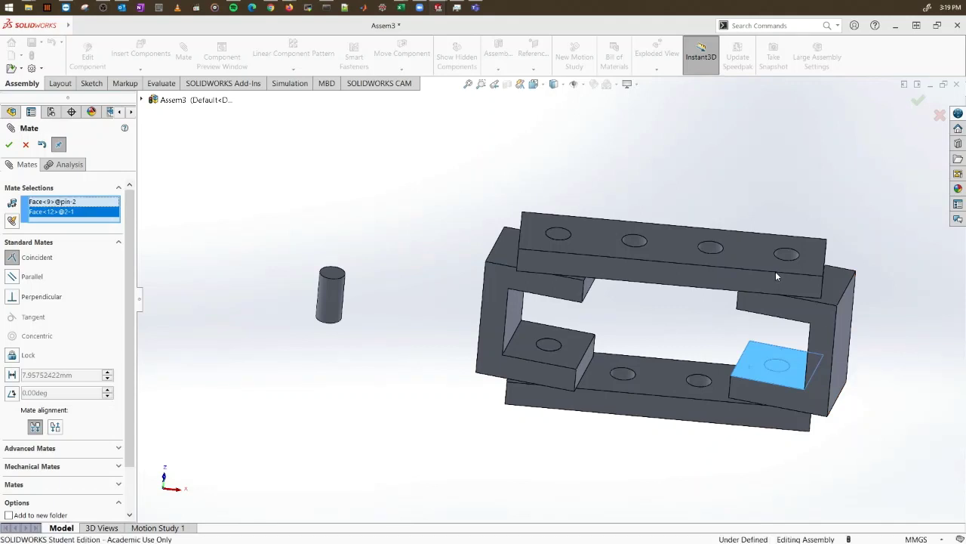
Step: Mate pin<3> concentric with the end hole of plate 1<2> above bracket 2<1>, and its top end face coincident with the plate's top face
{"action": "left_click", "coordinate": [330, 296]}
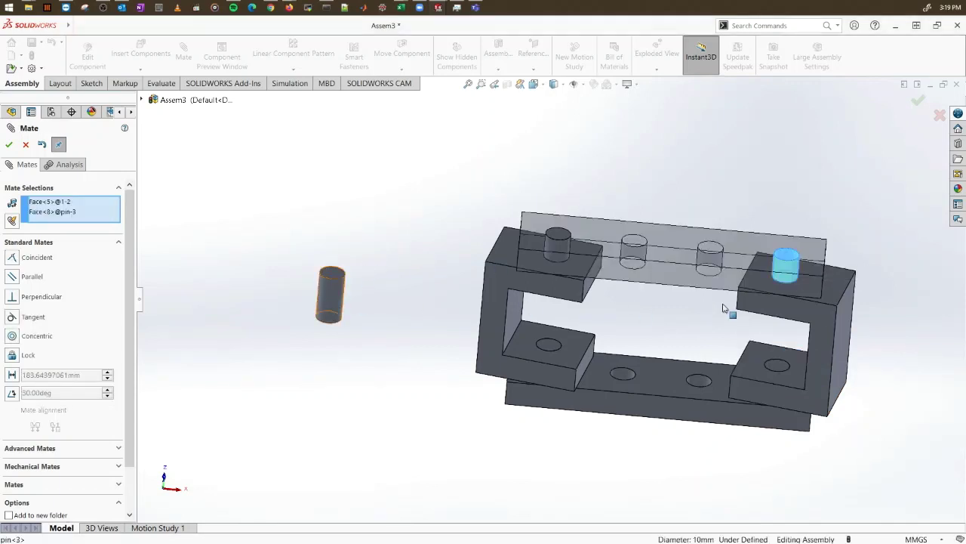
{"action": "left_click", "coordinate": [951, 288]}
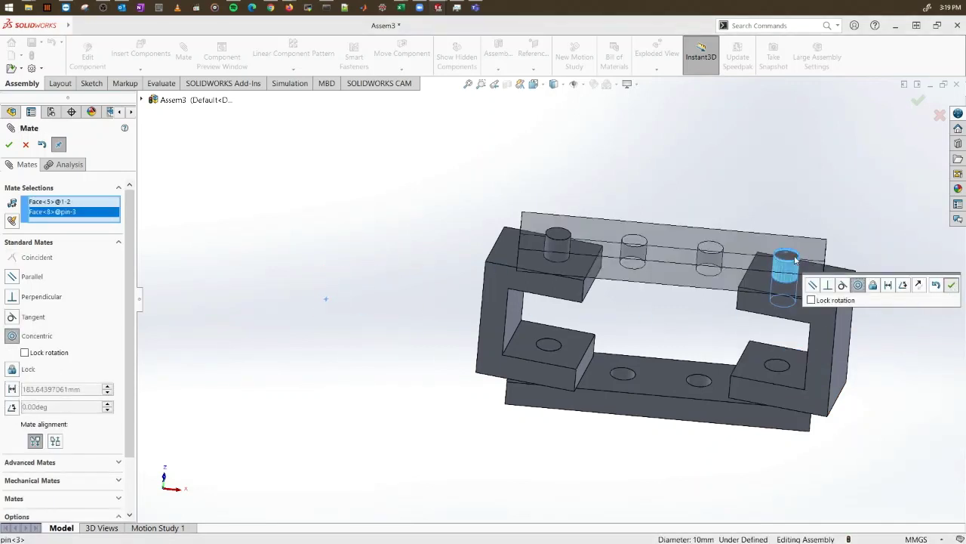
{"action": "left_click", "coordinate": [789, 258]}
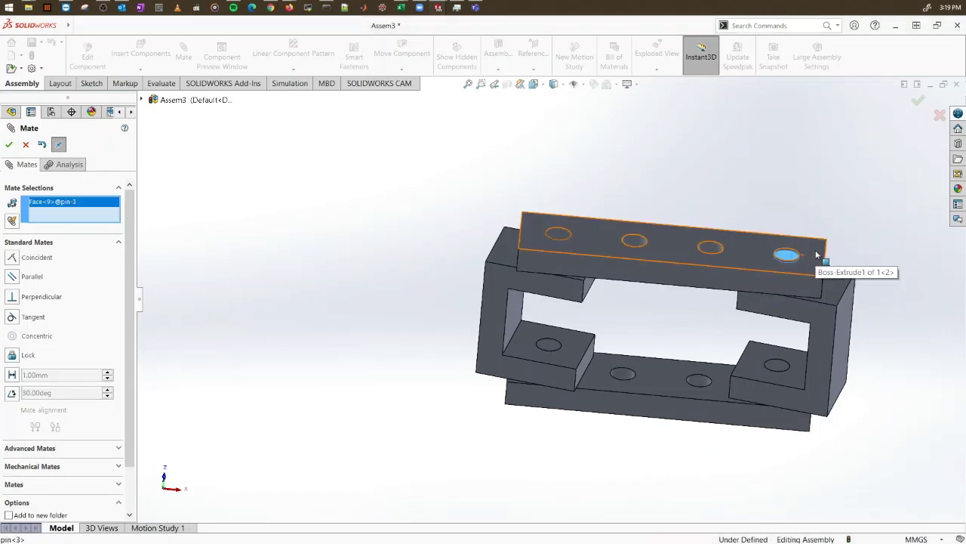
{"action": "left_click", "coordinate": [819, 262]}
{"action": "left_click", "coordinate": [952, 244]}
Step: Swing bracket 2<1> slightly to test the finished assembly's movement and end the mating
{"action": "scroll", "coordinate": [806, 280], "scroll_direction": "up", "scroll_amount": 3}
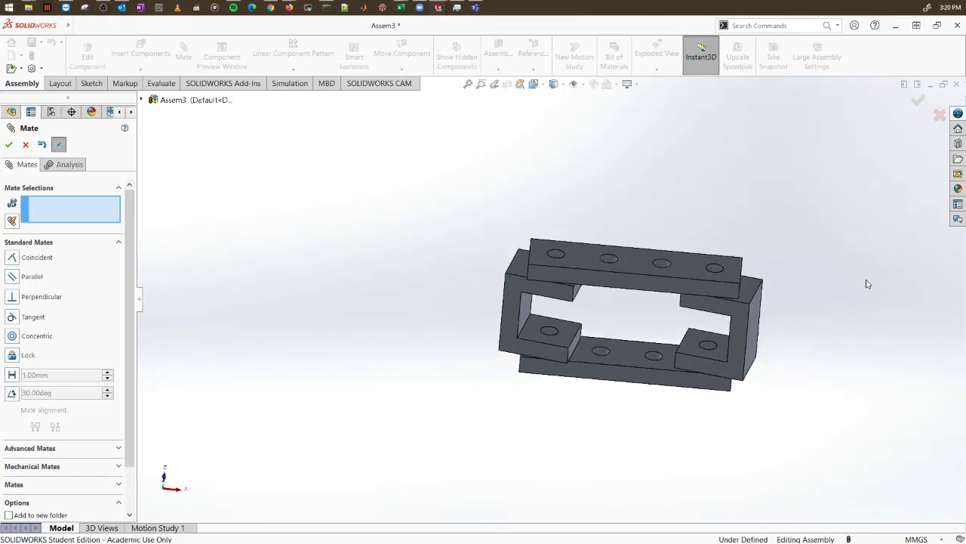
{"action": "scroll", "coordinate": [735, 293], "scroll_direction": "down", "scroll_amount": 2}
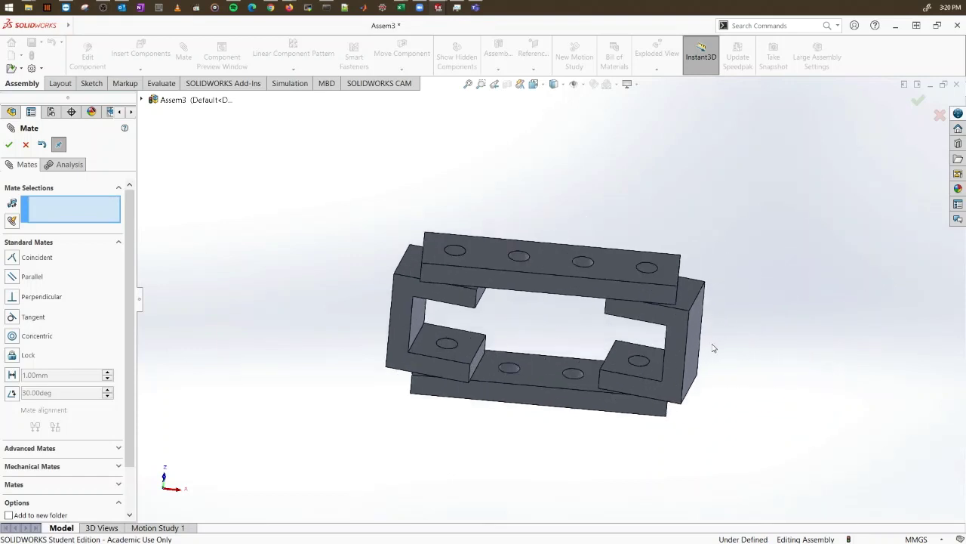
{"action": "left_click", "coordinate": [683, 345]}
{"action": "left_click_drag", "start_coordinate": [714, 338], "coordinate": [708, 337]}
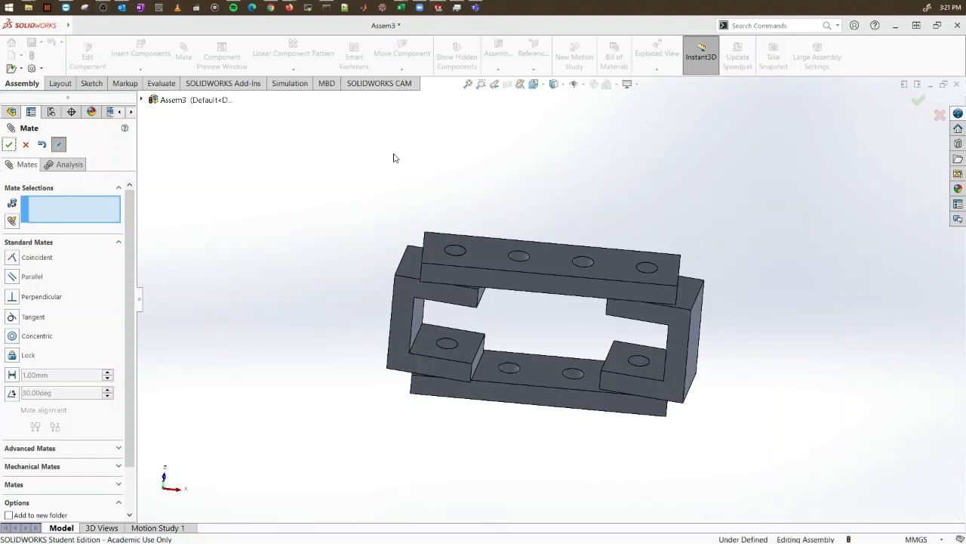
{"action": "left_click", "coordinate": [25, 144]}
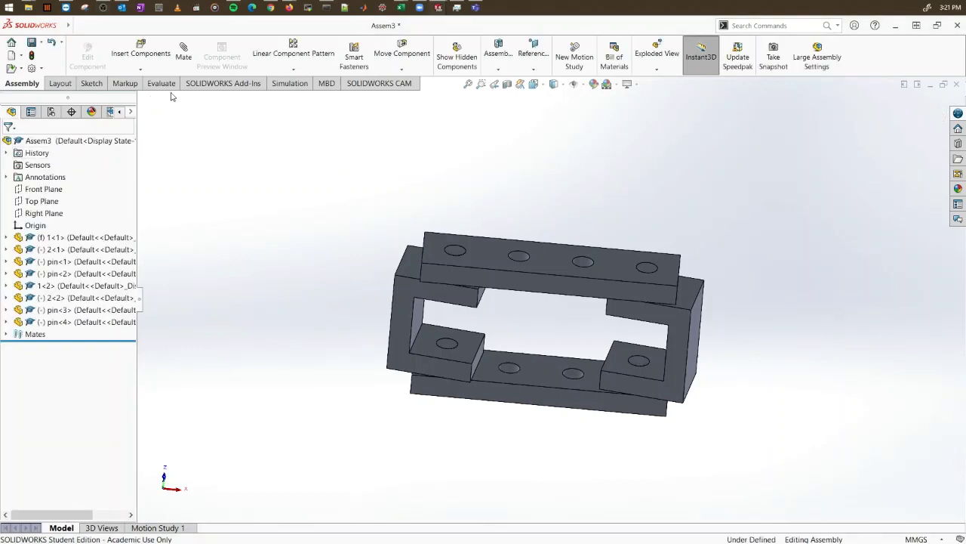
{"action": "left_click", "coordinate": [140, 71]}
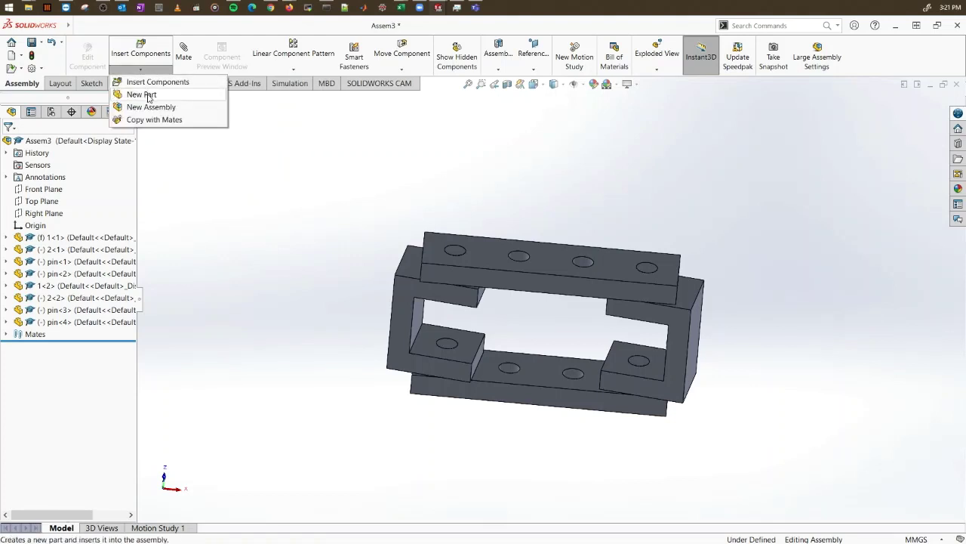
{"action": "left_click", "coordinate": [299, 247]}
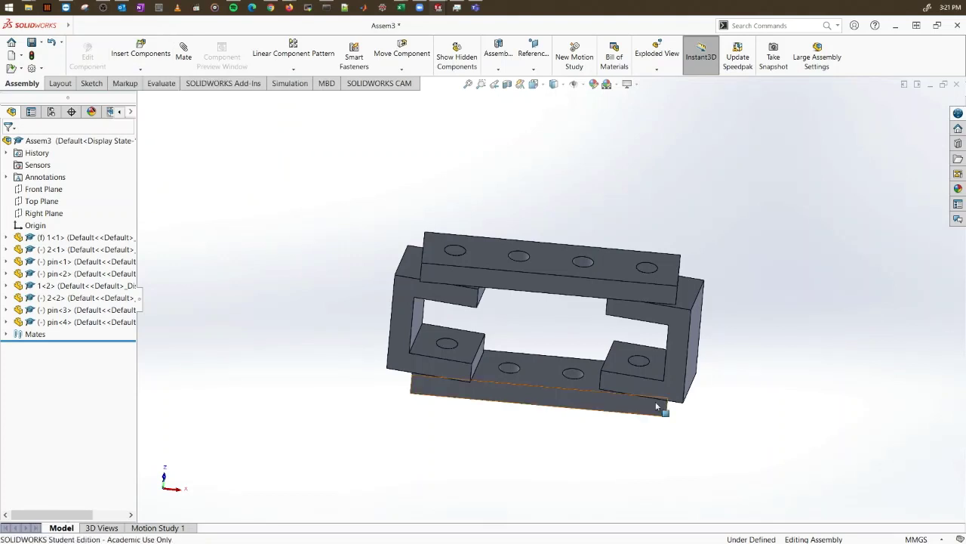